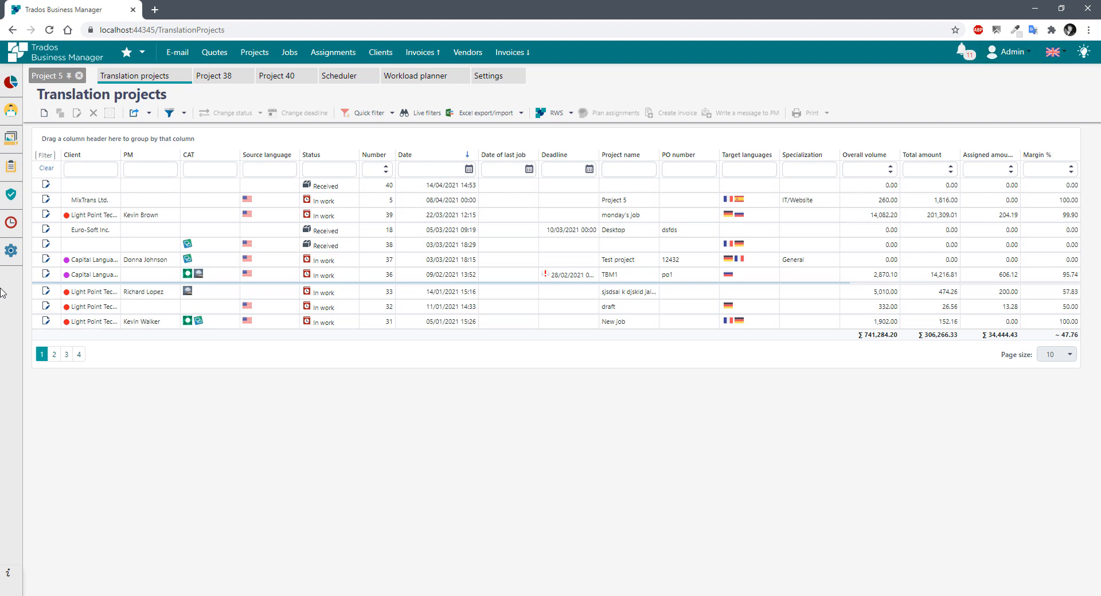
- Open the List views settings and filter the entity types by "job"
{"action": "mouse_move", "coordinate": [12, 257]}
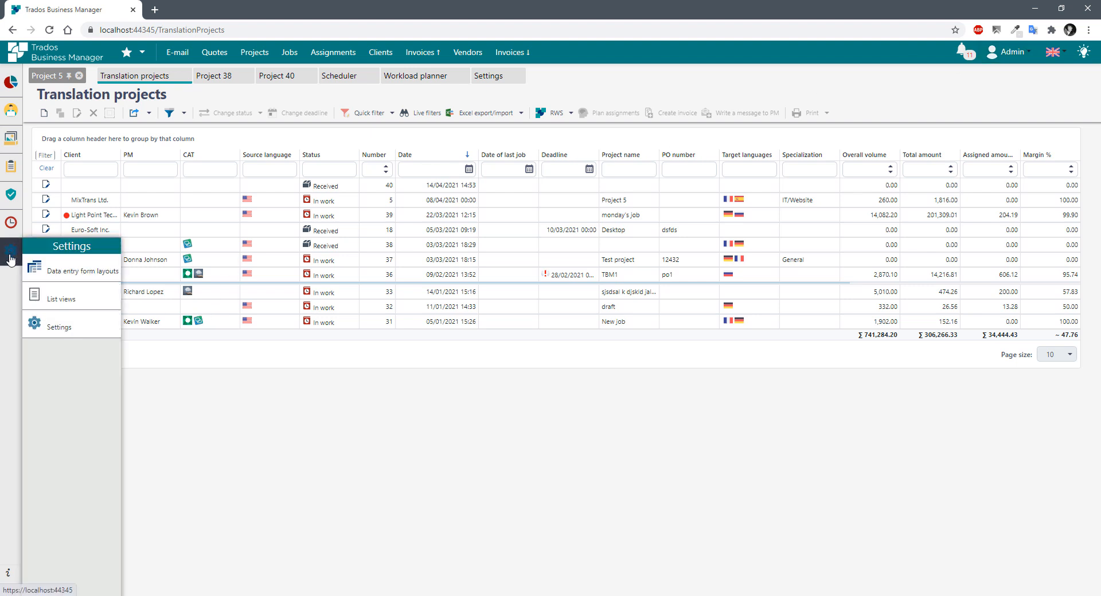
{"action": "left_click", "coordinate": [85, 300]}
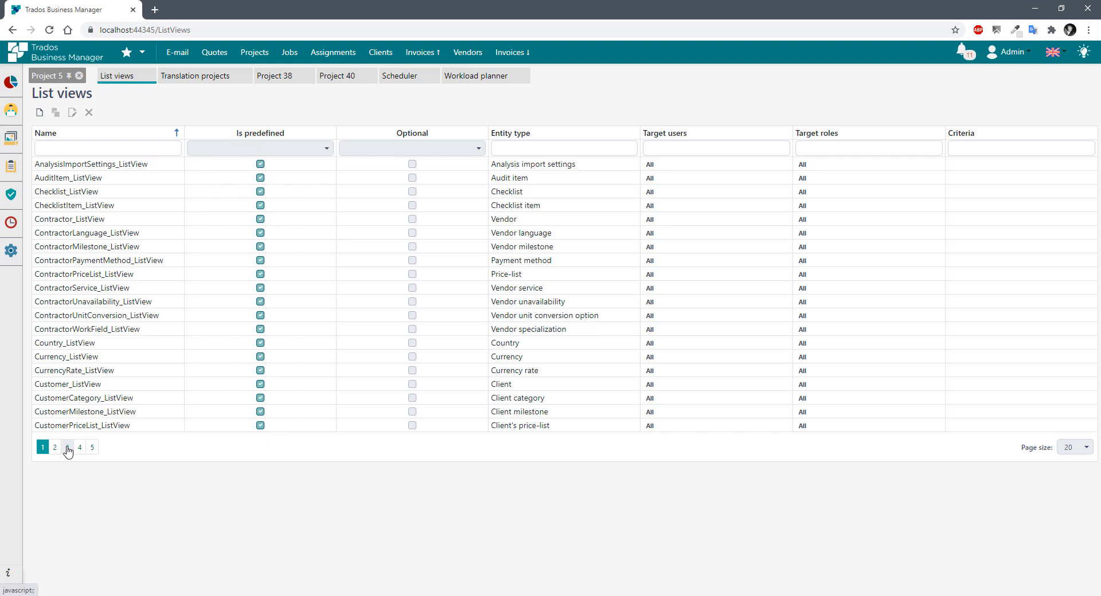
{"action": "left_click", "coordinate": [166, 231]}
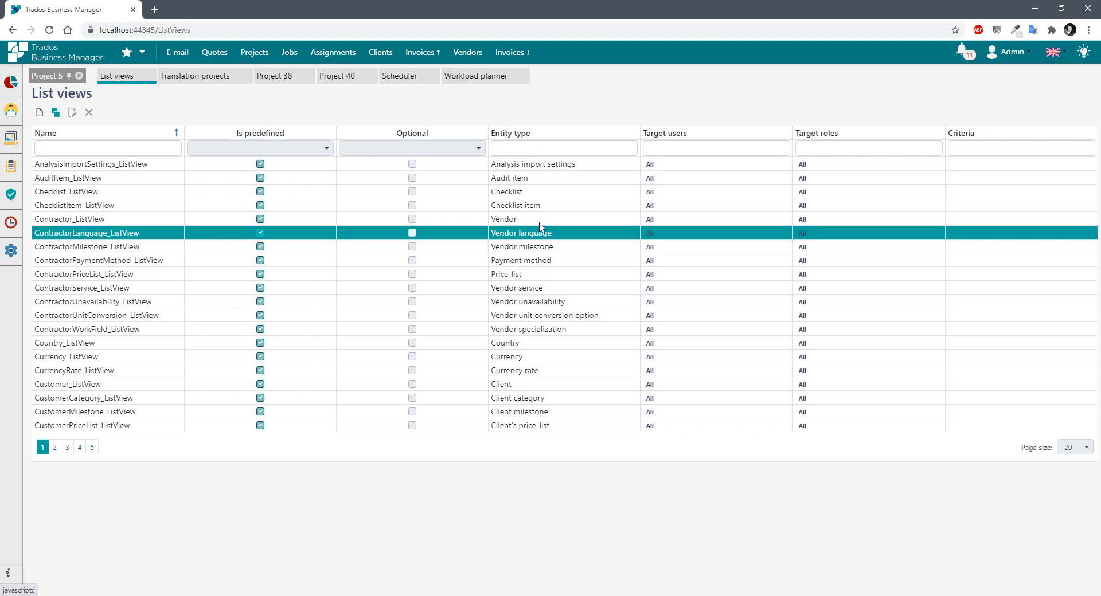
{"action": "left_click", "coordinate": [531, 291]}
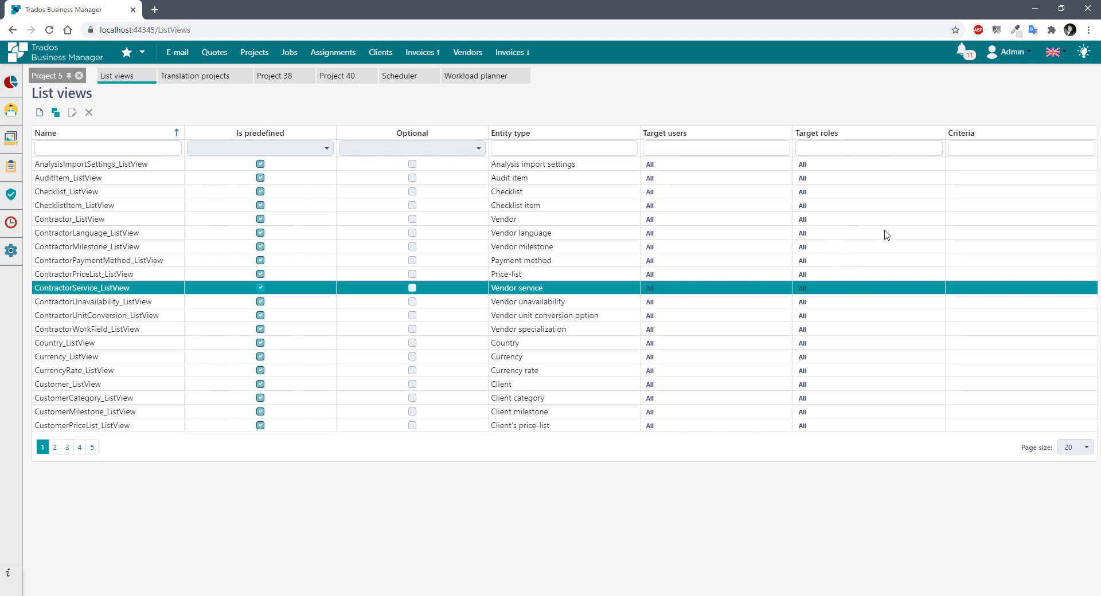
{"action": "left_click", "coordinate": [980, 265]}
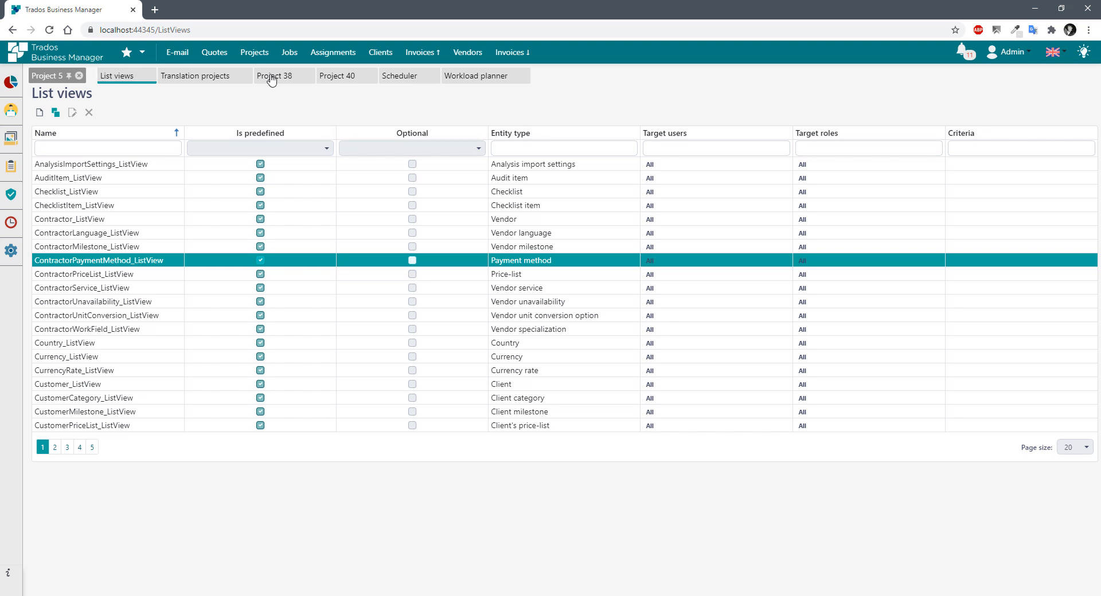
{"action": "left_click", "coordinate": [524, 149]}
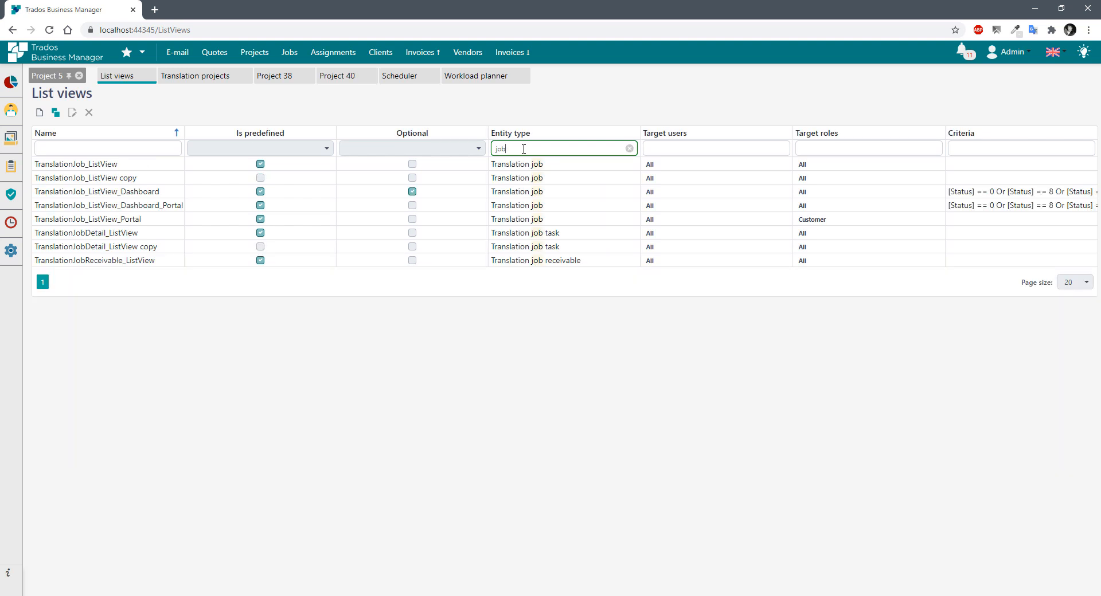
- Delete the custom list view "TranslationJob_ListView copy" and confirm the deletion
{"action": "left_click", "coordinate": [153, 165]}
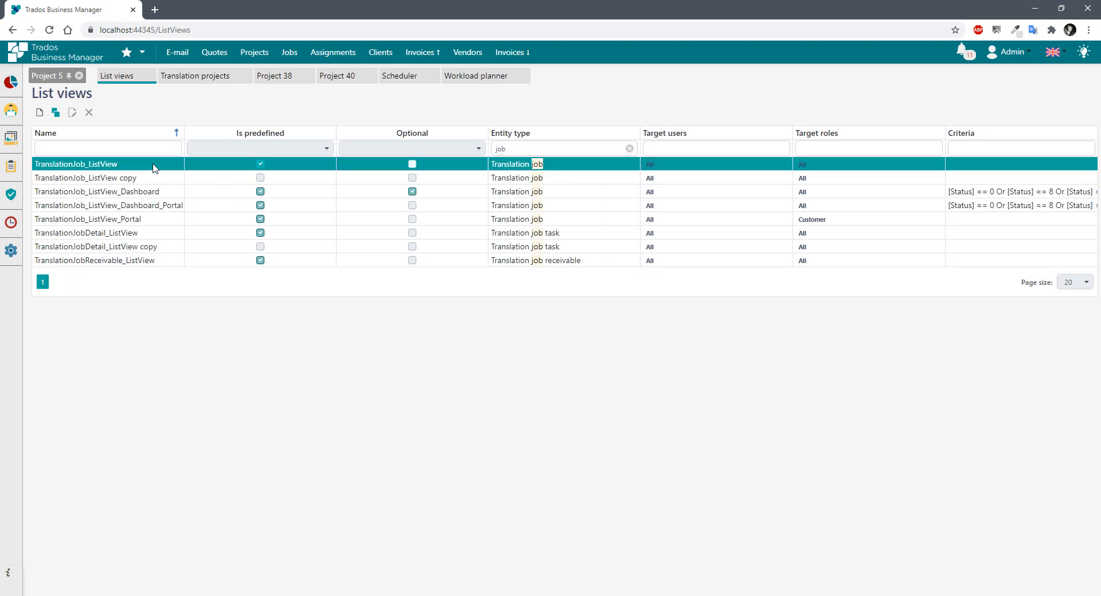
{"action": "left_click", "coordinate": [253, 180]}
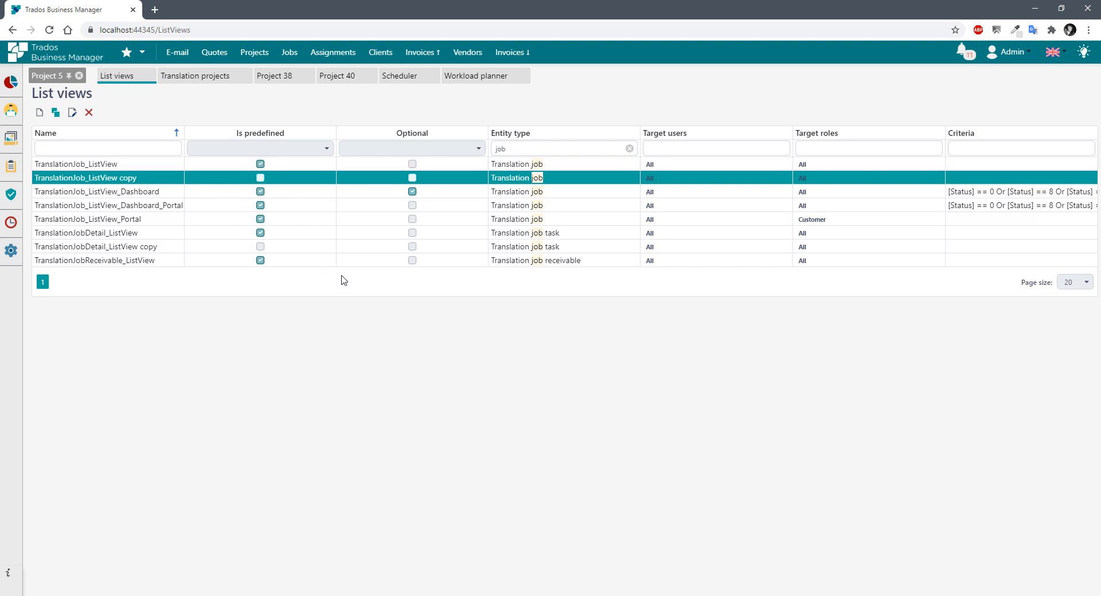
{"action": "left_click", "coordinate": [89, 112]}
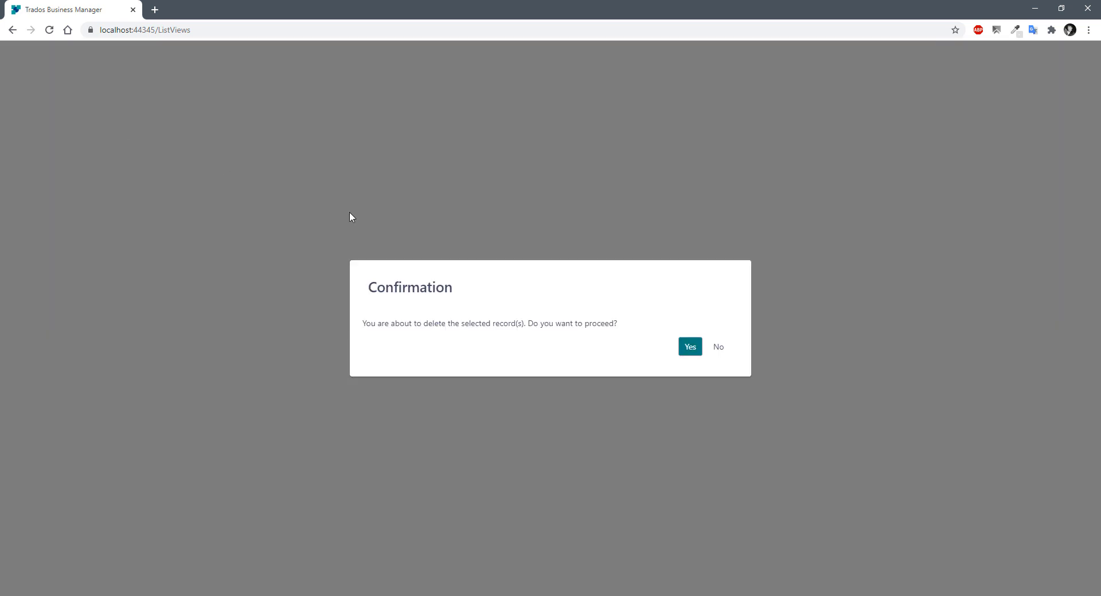
{"action": "left_click", "coordinate": [694, 358]}
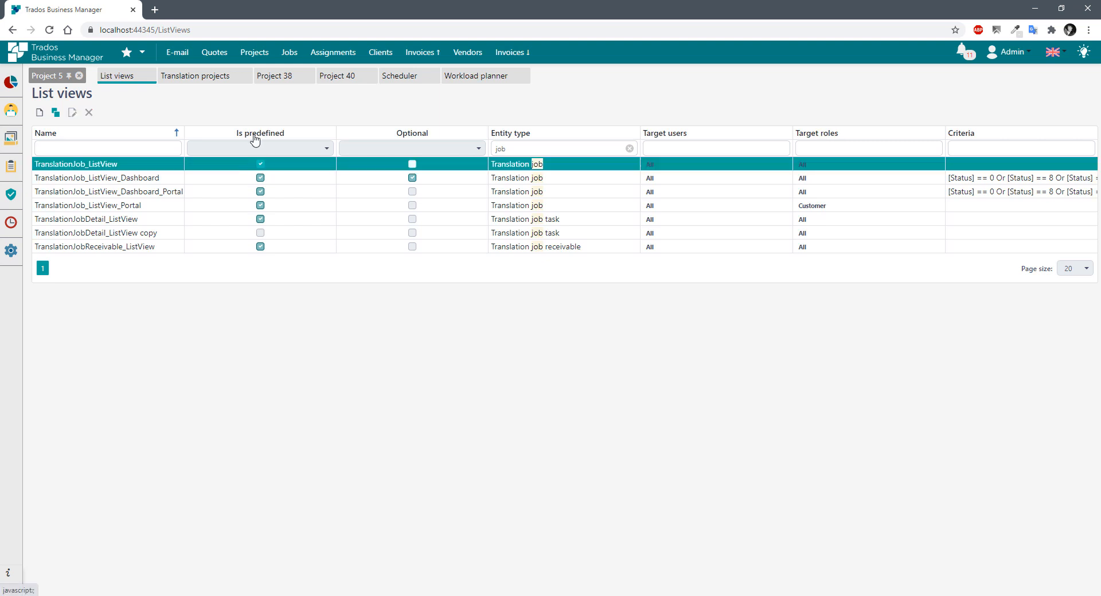
- Open the Translation jobs list in a separate browser tab to view it alongside the job list views
{"action": "left_click", "coordinate": [426, 182]}
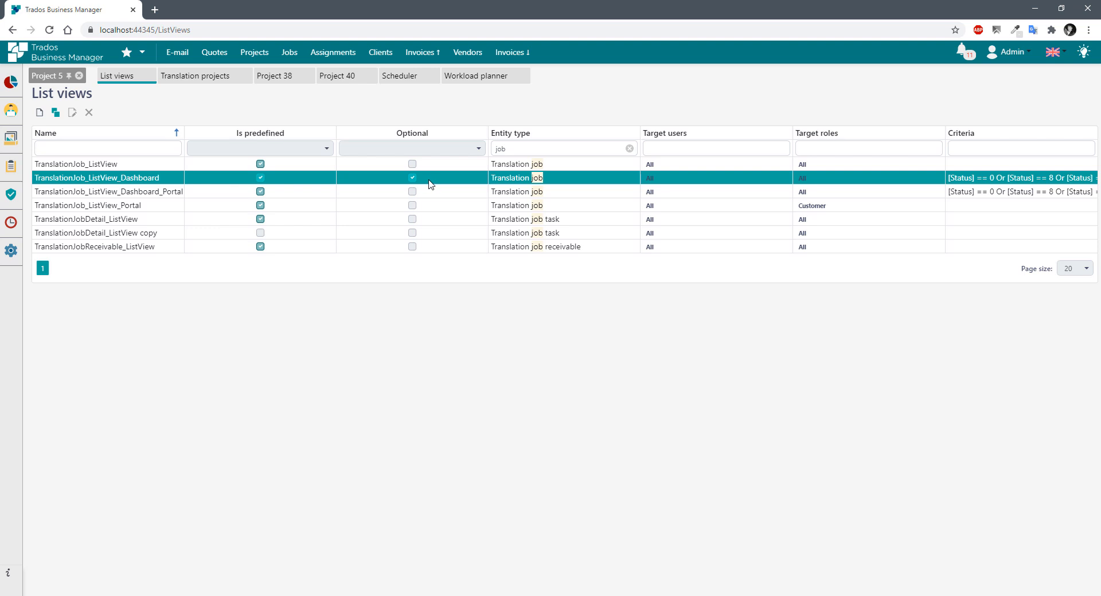
{"action": "left_click", "coordinate": [440, 165]}
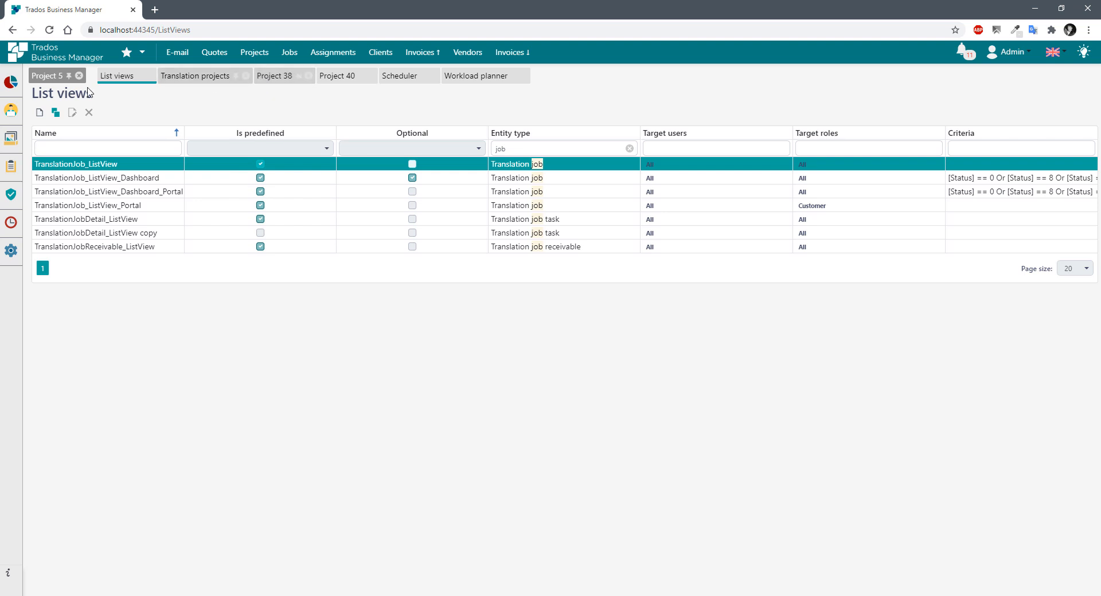
{"action": "mouse_move", "coordinate": [3, 116]}
{"action": "middle_click", "coordinate": [63, 354]}
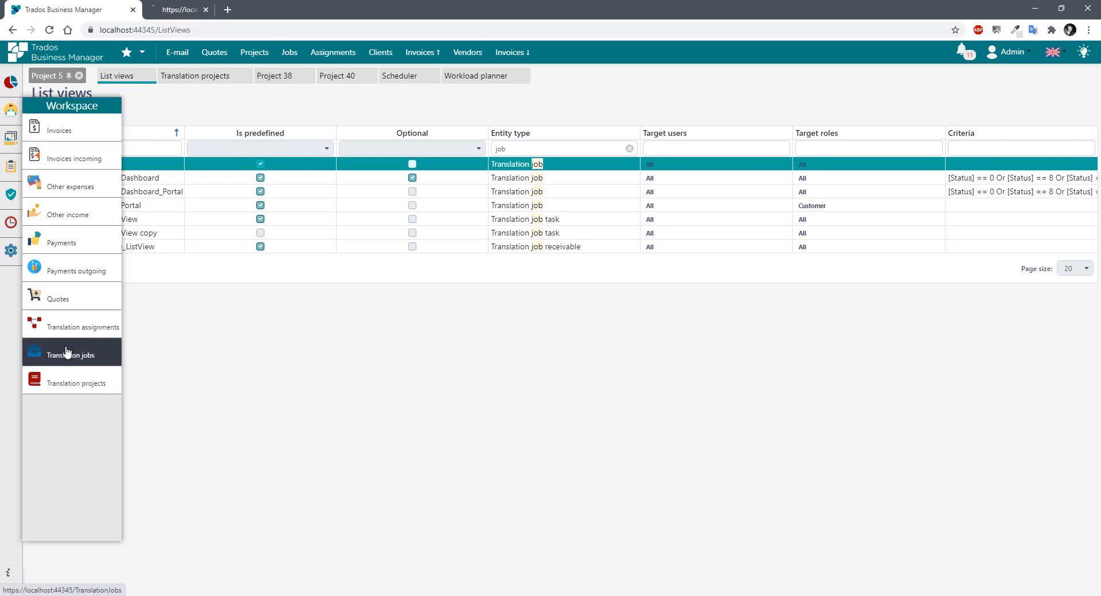
{"action": "left_click", "coordinate": [209, 12]}
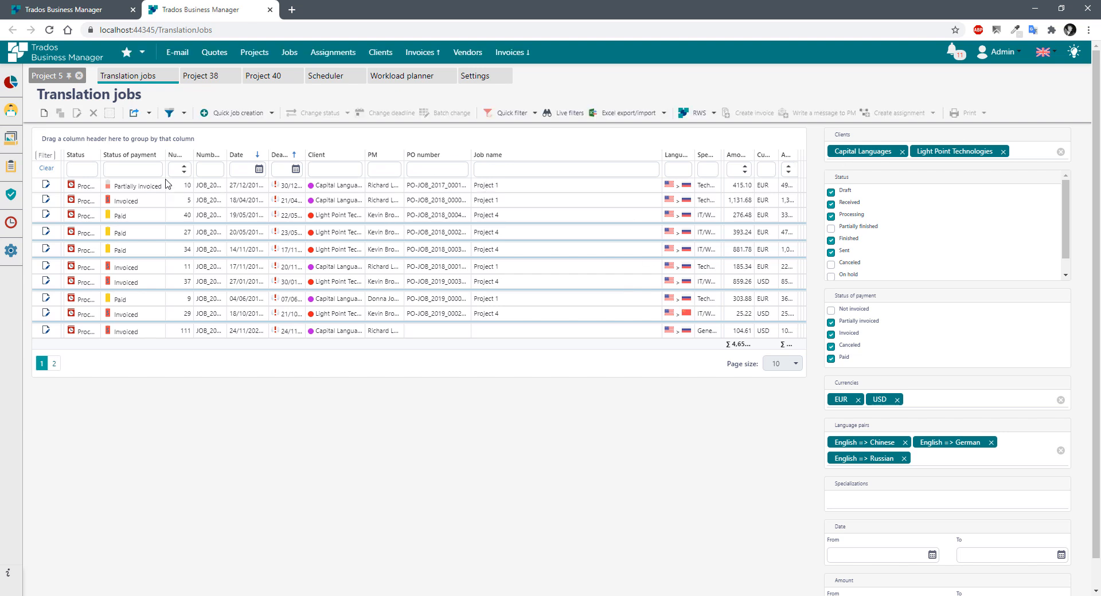
- Compare the job list views' optional setting and target users with the Translation jobs page
{"action": "left_click", "coordinate": [83, 16]}
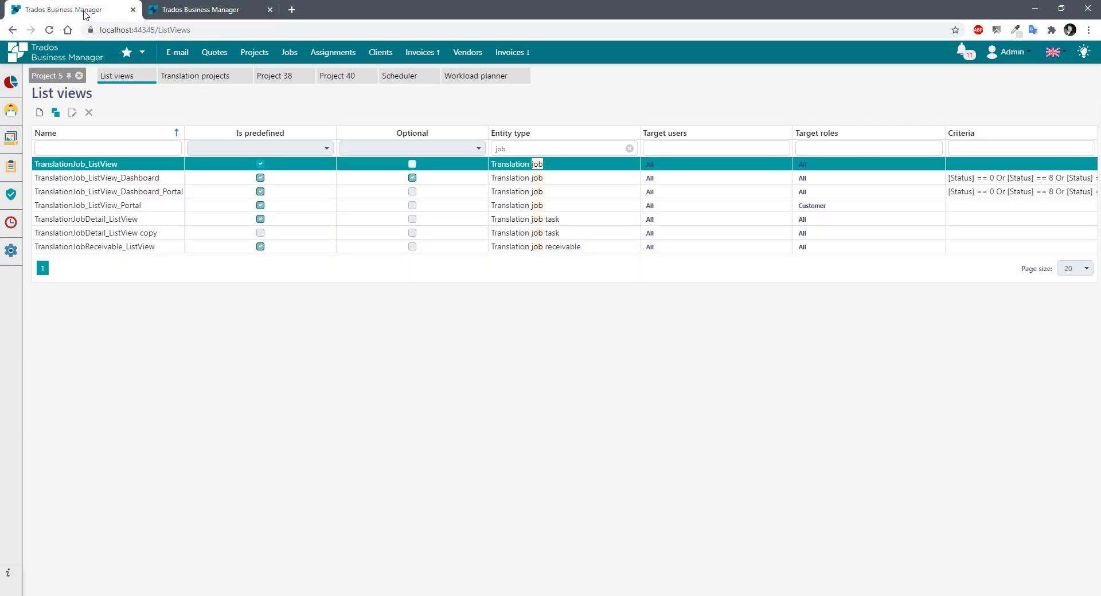
{"action": "left_click", "coordinate": [238, 182]}
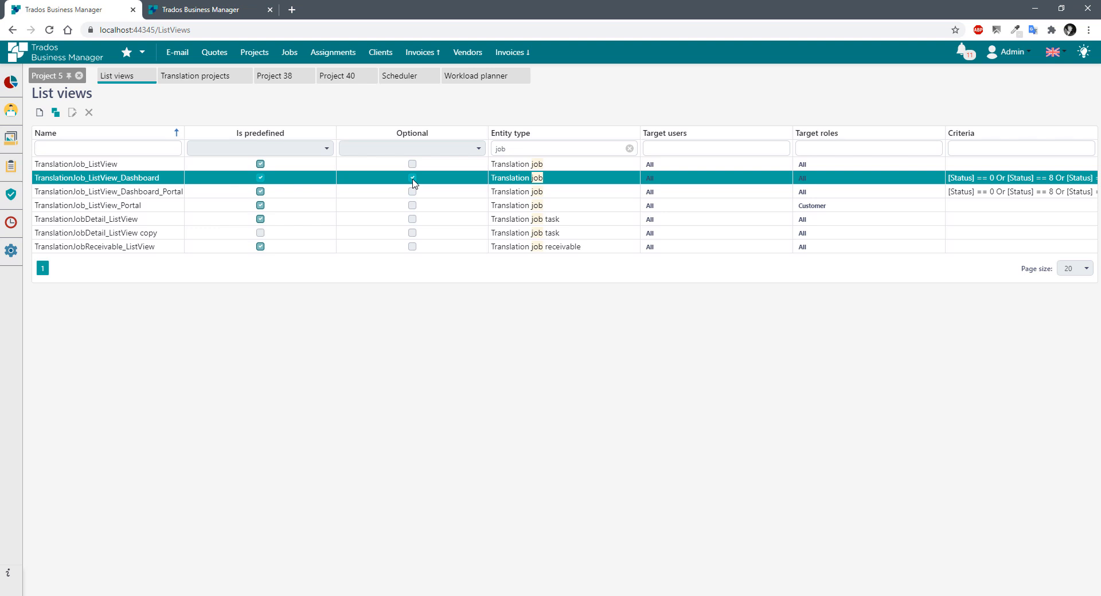
{"action": "left_click", "coordinate": [187, 9]}
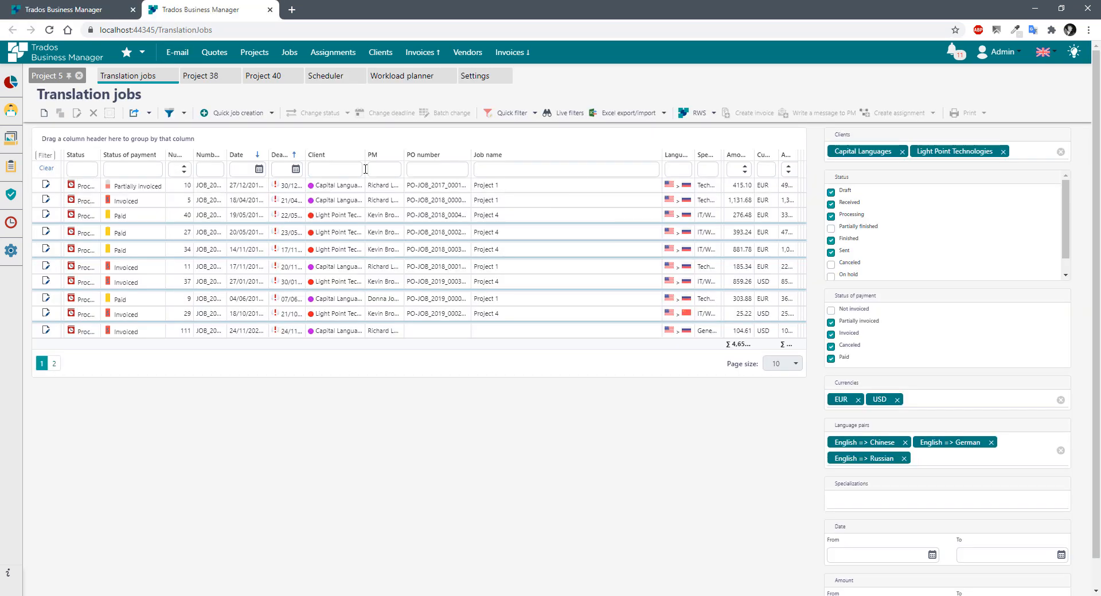
{"action": "left_click", "coordinate": [72, 11]}
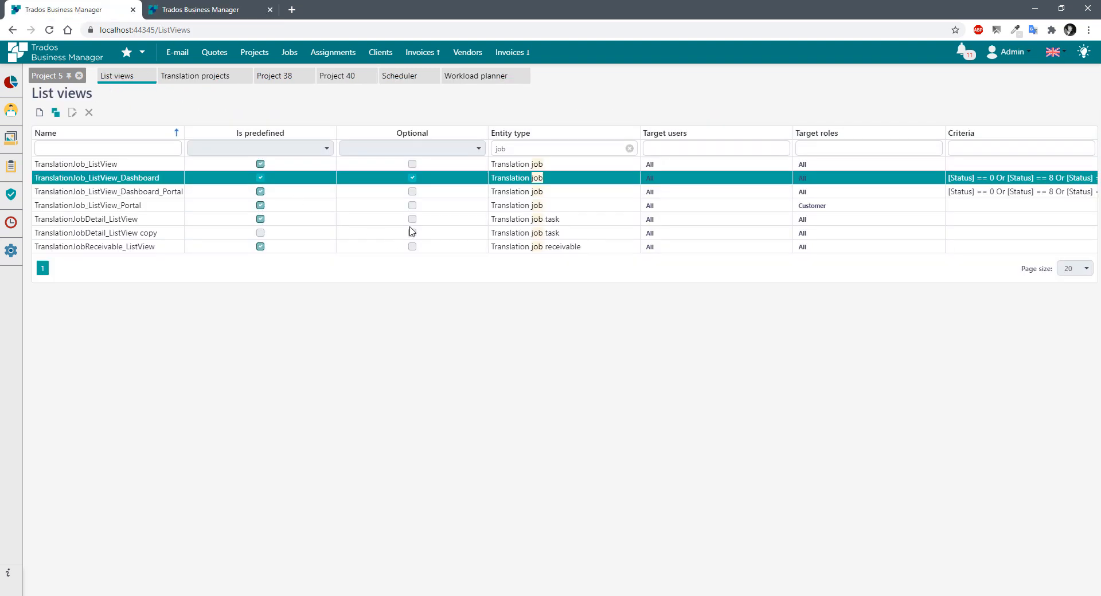
{"action": "left_click", "coordinate": [434, 168]}
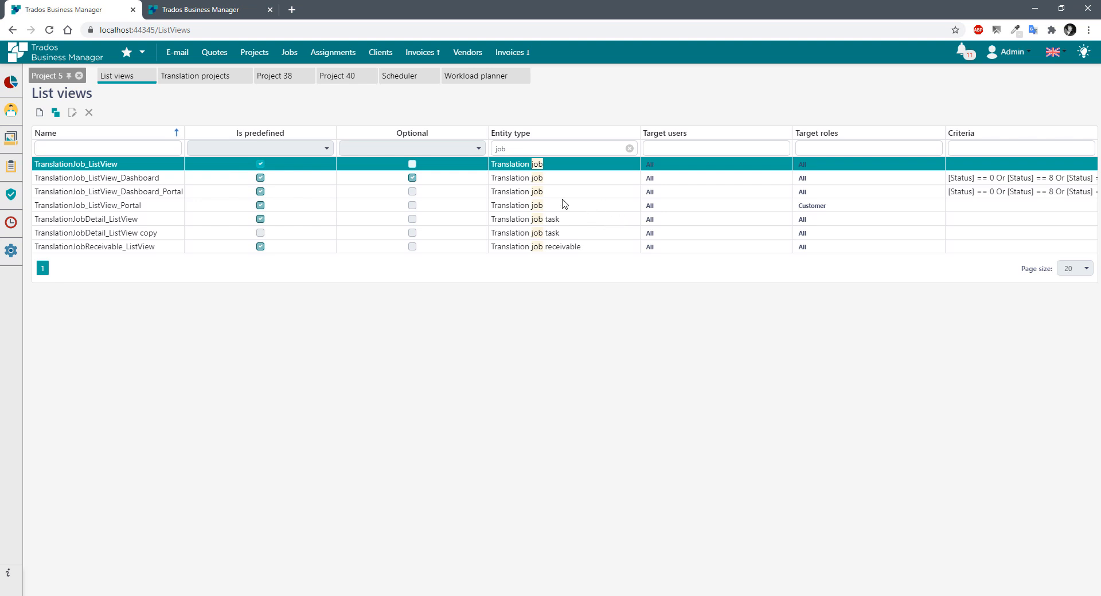
{"action": "left_click", "coordinate": [651, 192]}
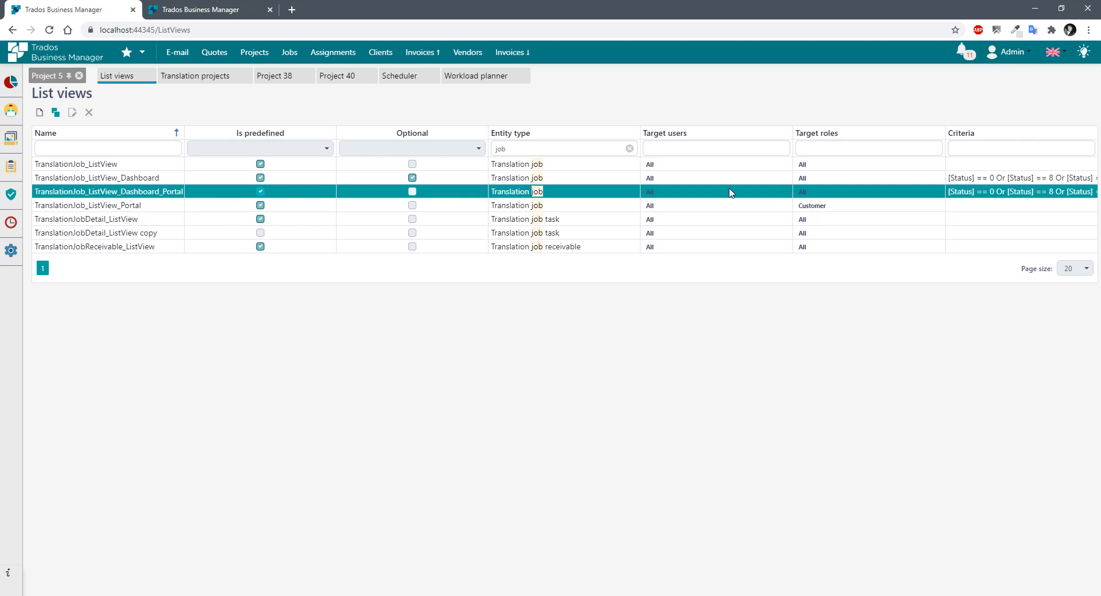
{"action": "left_click", "coordinate": [654, 165]}
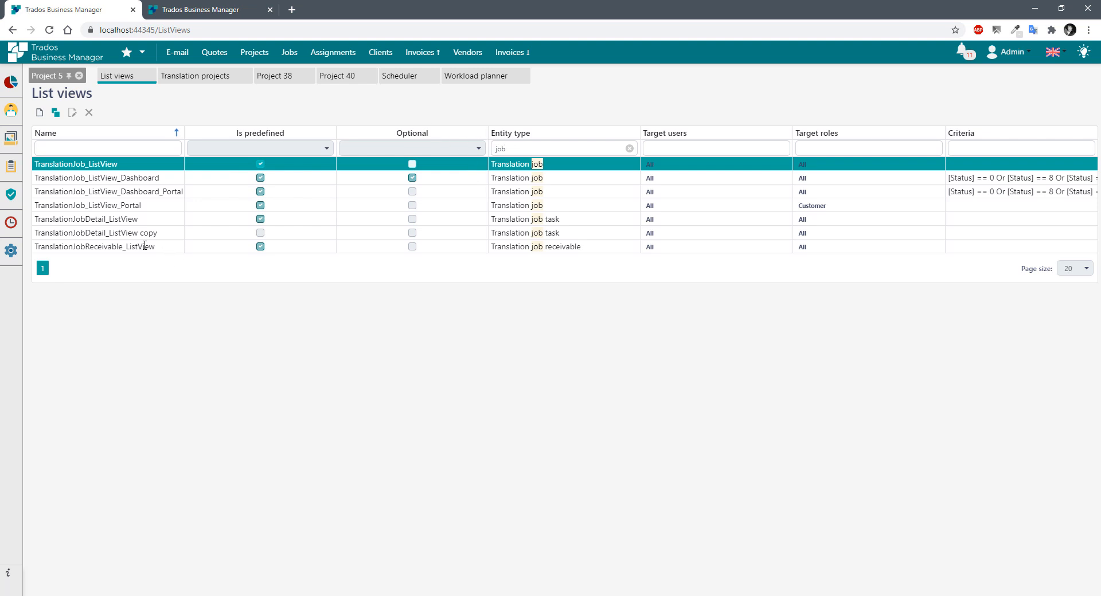
- Open the Users list in a separate browser tab and select the Manager user
{"action": "mouse_move", "coordinate": [11, 194]}
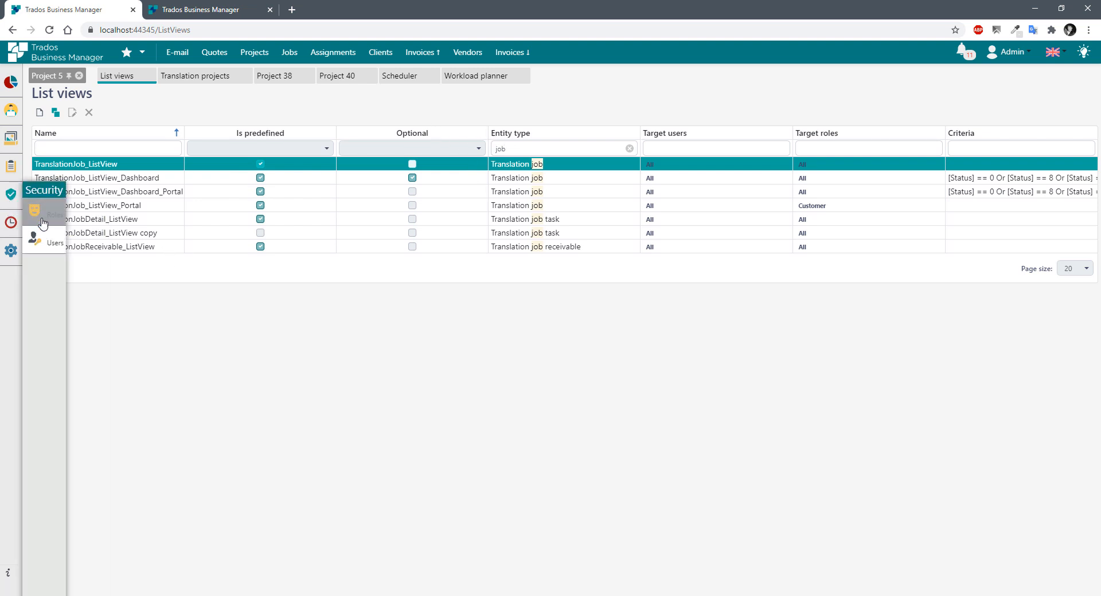
{"action": "middle_click", "coordinate": [42, 239]}
{"action": "left_click", "coordinate": [317, 10]}
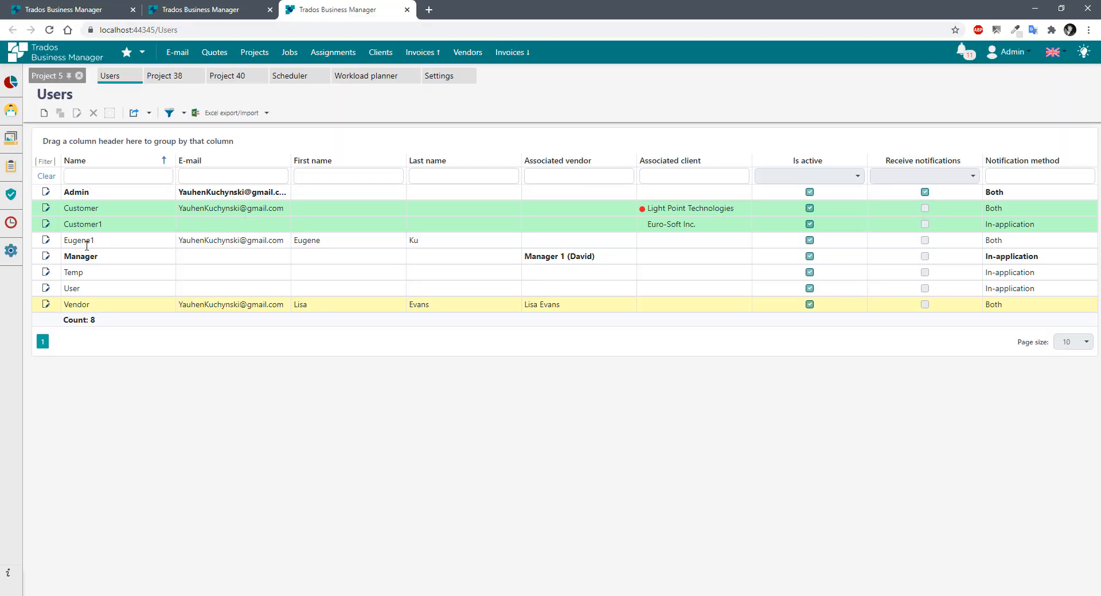
{"action": "left_click", "coordinate": [84, 257]}
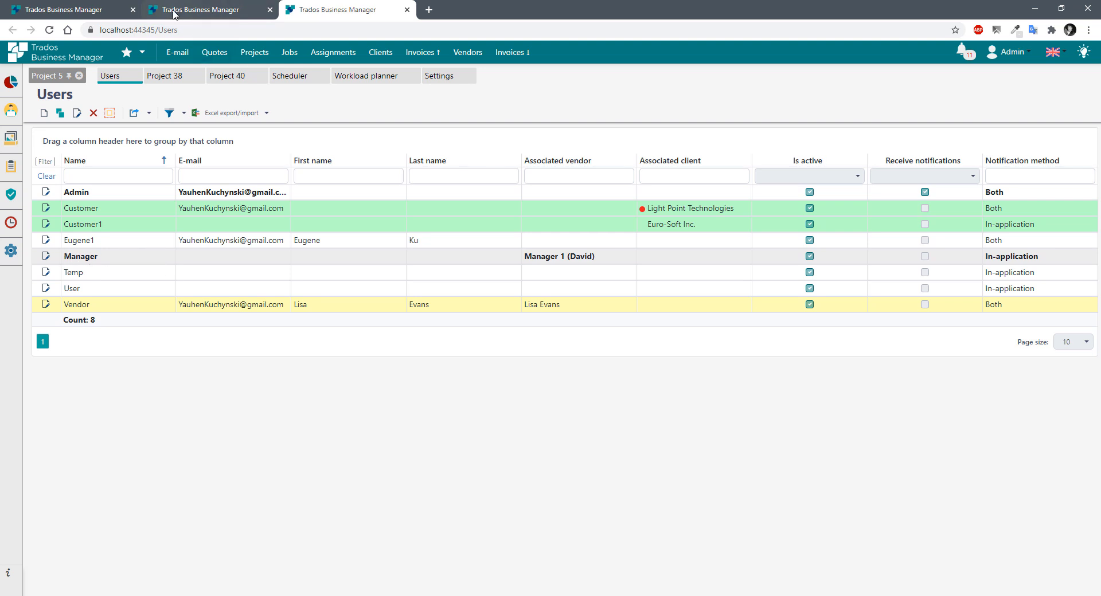
- Return to the list views and clone TranslationJob_ListView, keeping the suggested name "TranslationJob_ListView copy"
{"action": "left_click", "coordinate": [80, 9]}
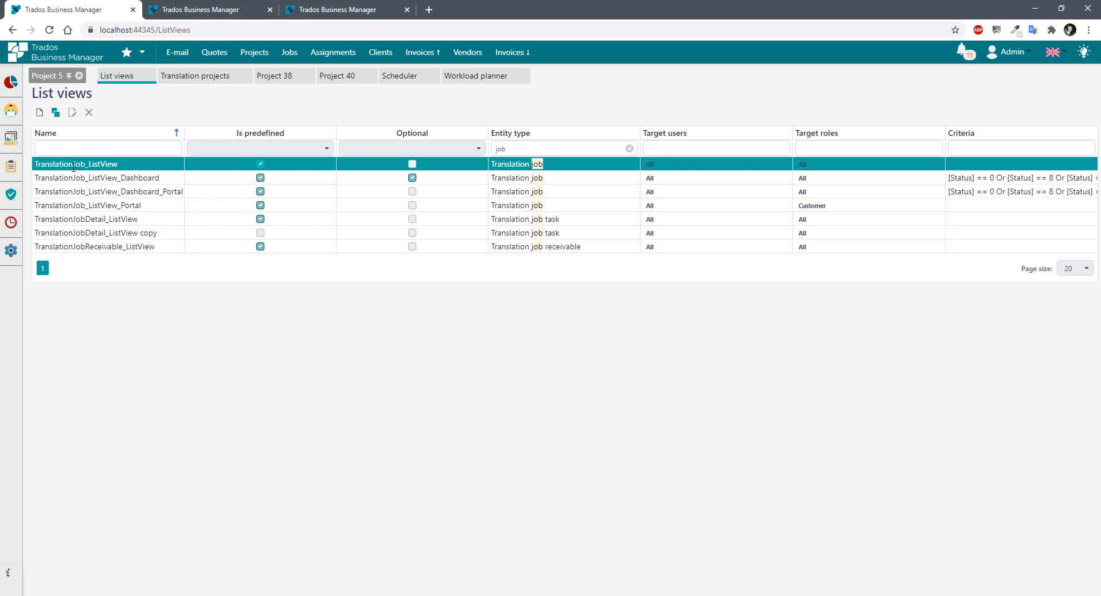
{"action": "left_click", "coordinate": [57, 113]}
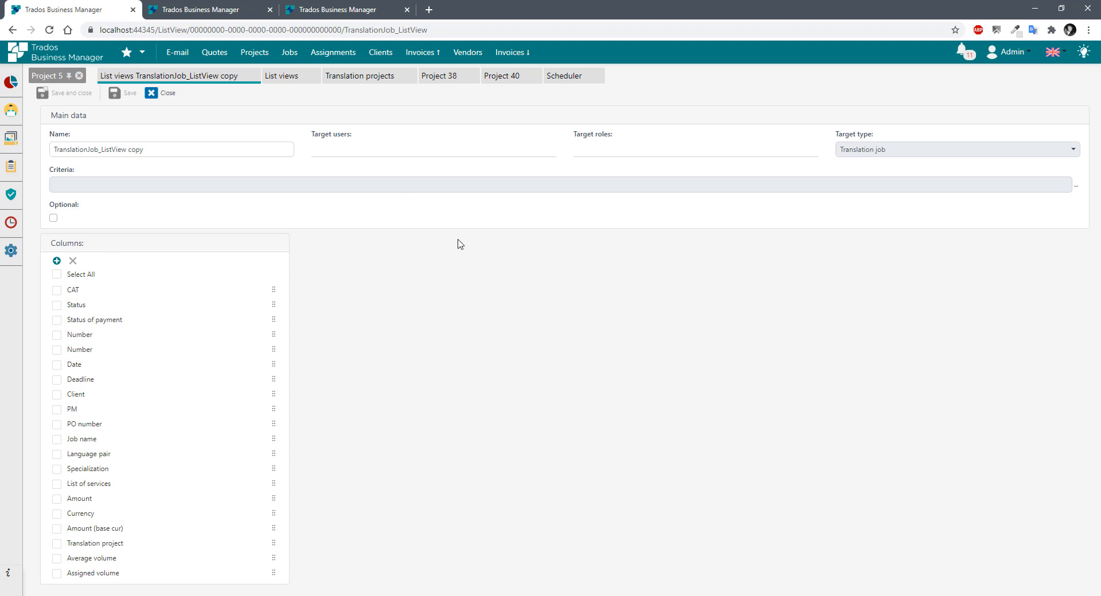
{"action": "left_click_drag", "start_coordinate": [243, 150], "coordinate": [50, 155]}
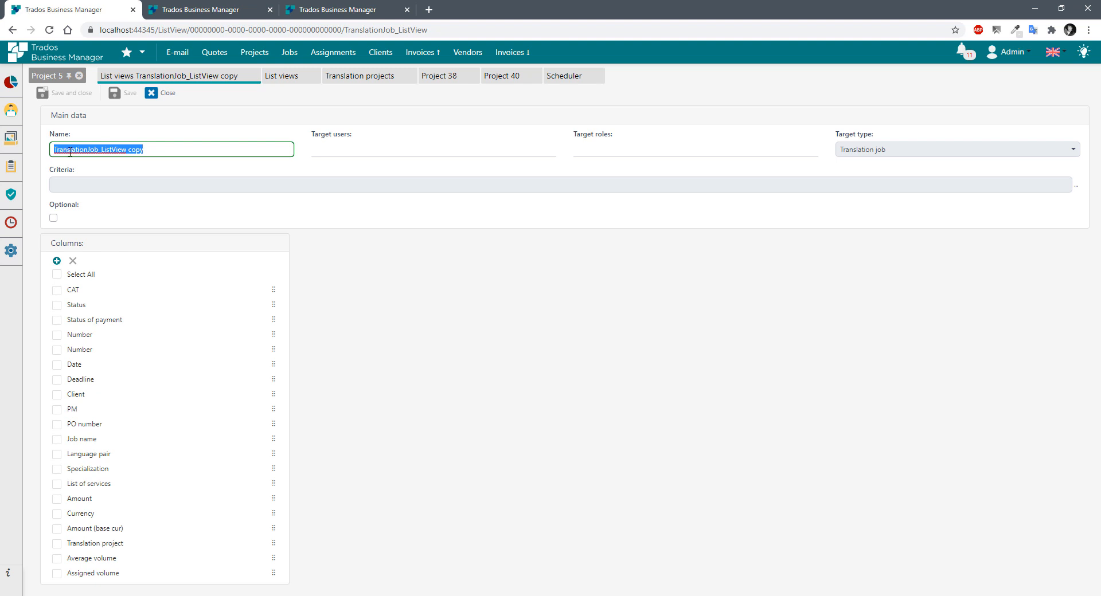
{"action": "left_click", "coordinate": [183, 150]}
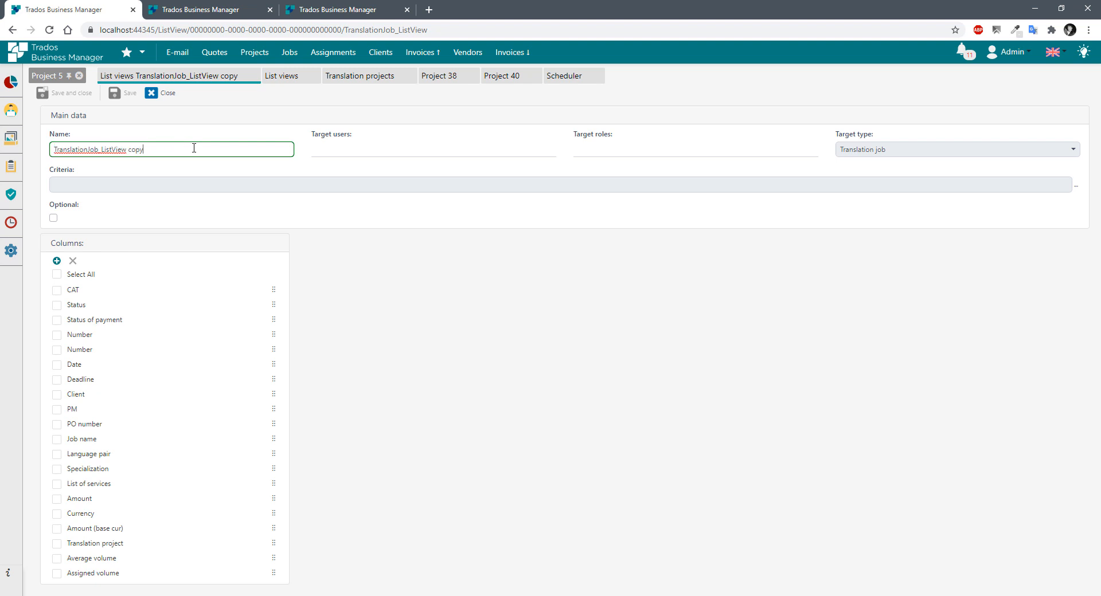
- Review the target users and target roles available for the cloned list view
{"action": "left_click", "coordinate": [343, 151]}
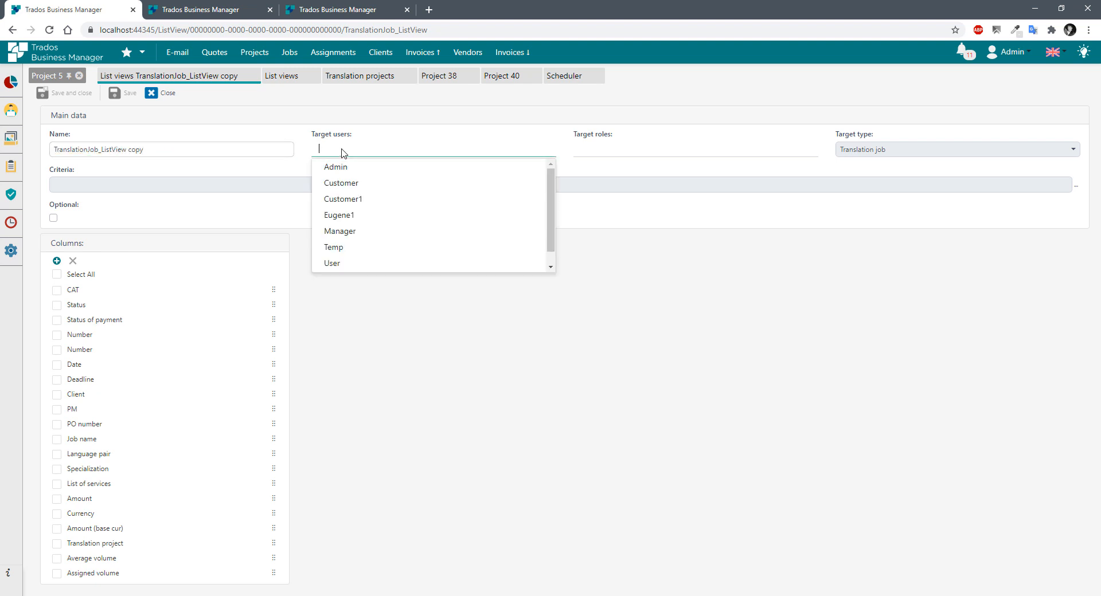
{"action": "left_click", "coordinate": [603, 151]}
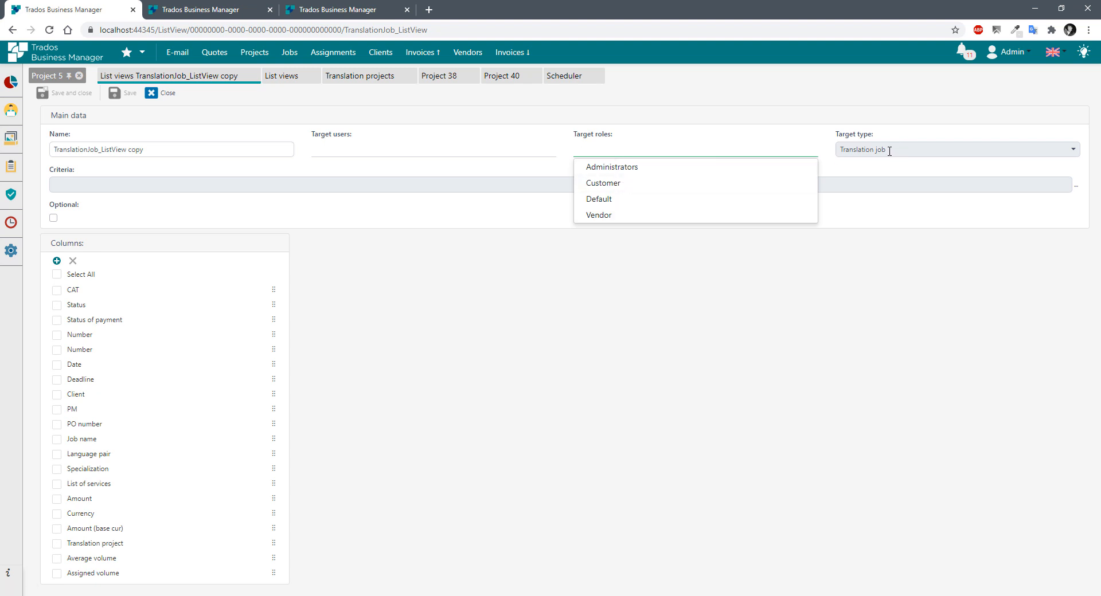
{"action": "left_click", "coordinate": [785, 137]}
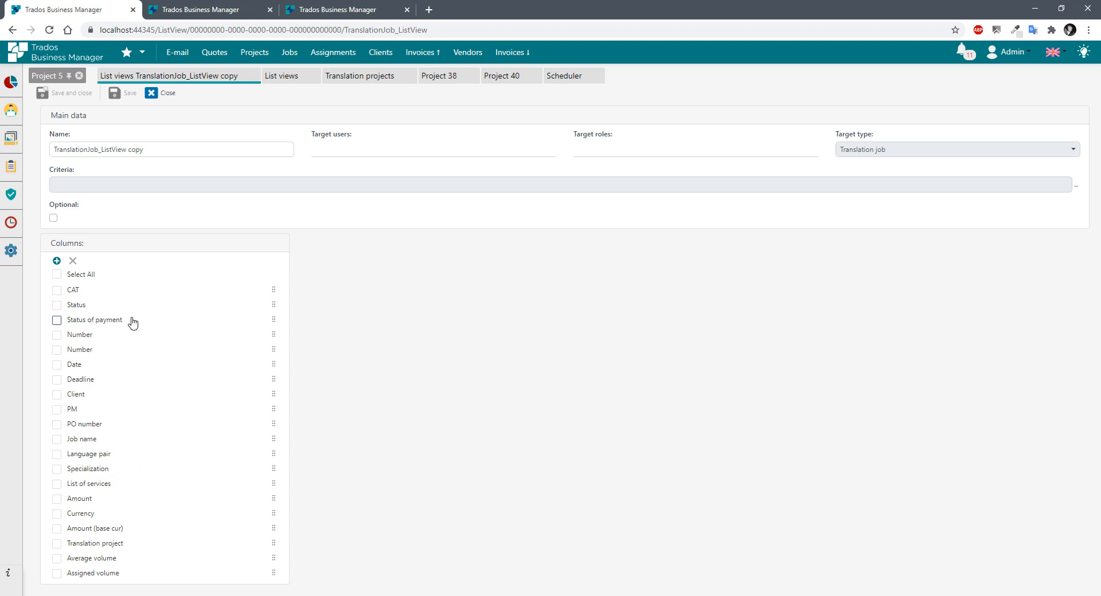
- Assign Manager as the target user of the cloned list view
{"action": "mouse_move", "coordinate": [55, 218]}
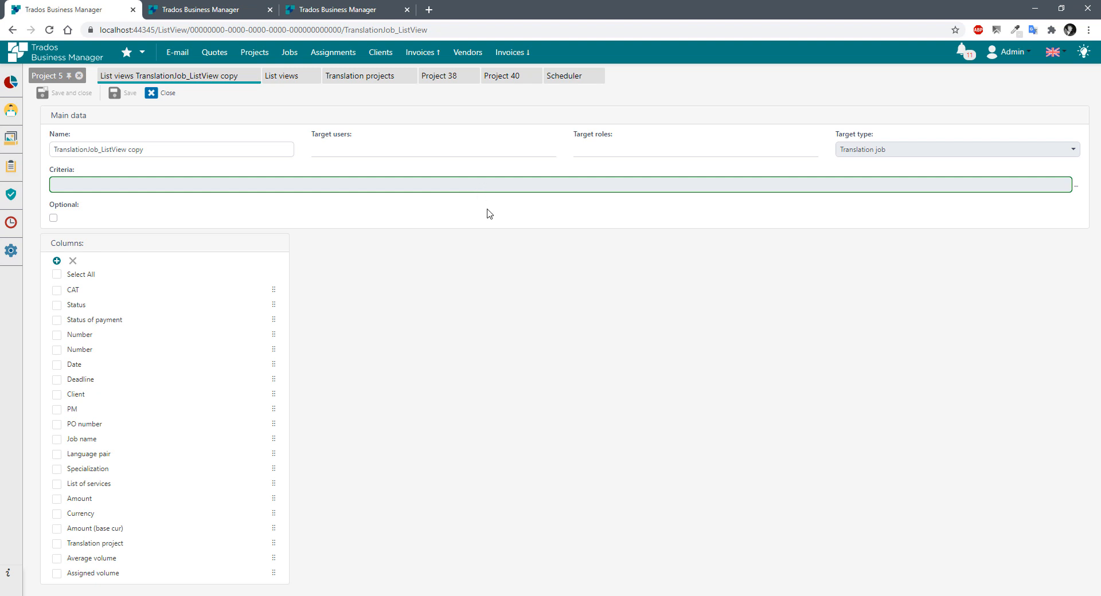
{"action": "left_click", "coordinate": [339, 153]}
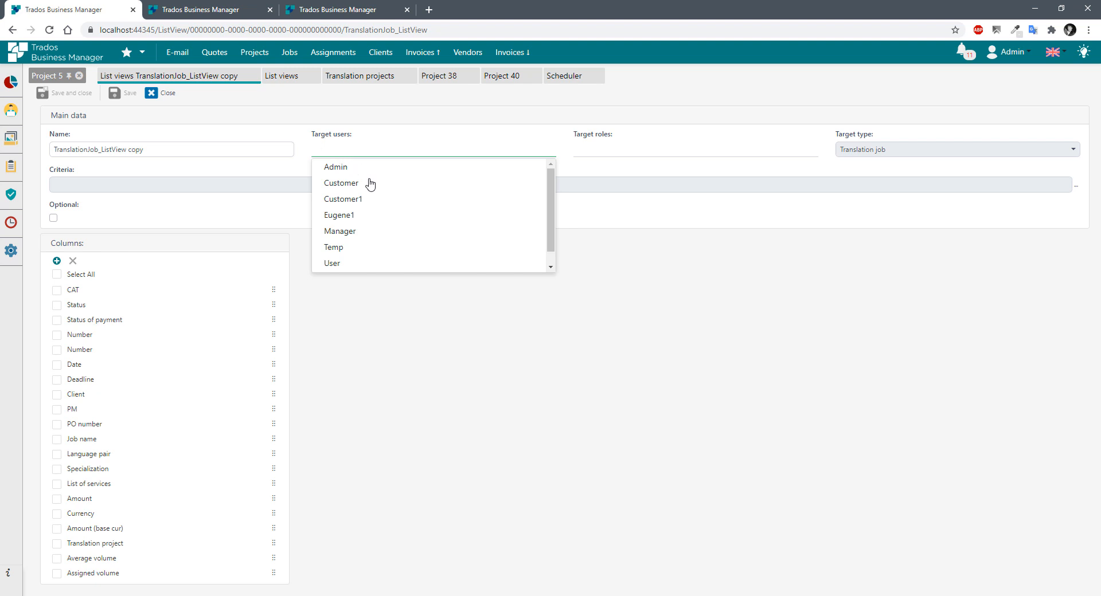
{"action": "left_click", "coordinate": [347, 232]}
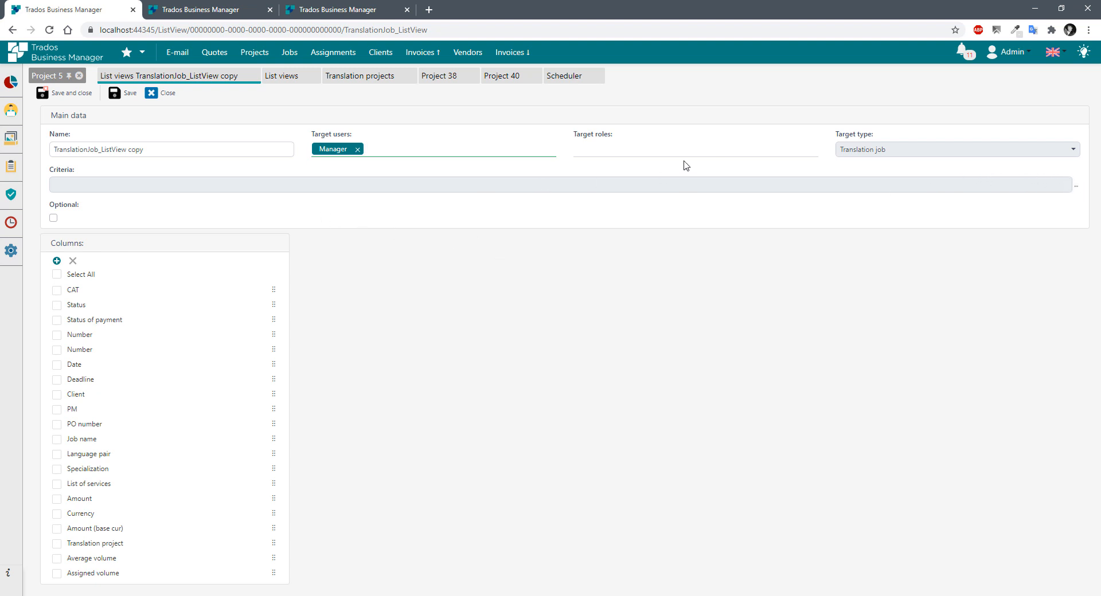
- Start a filter criterion for the cloned list view on the Customer item, using its Name field
{"action": "left_click", "coordinate": [1075, 186]}
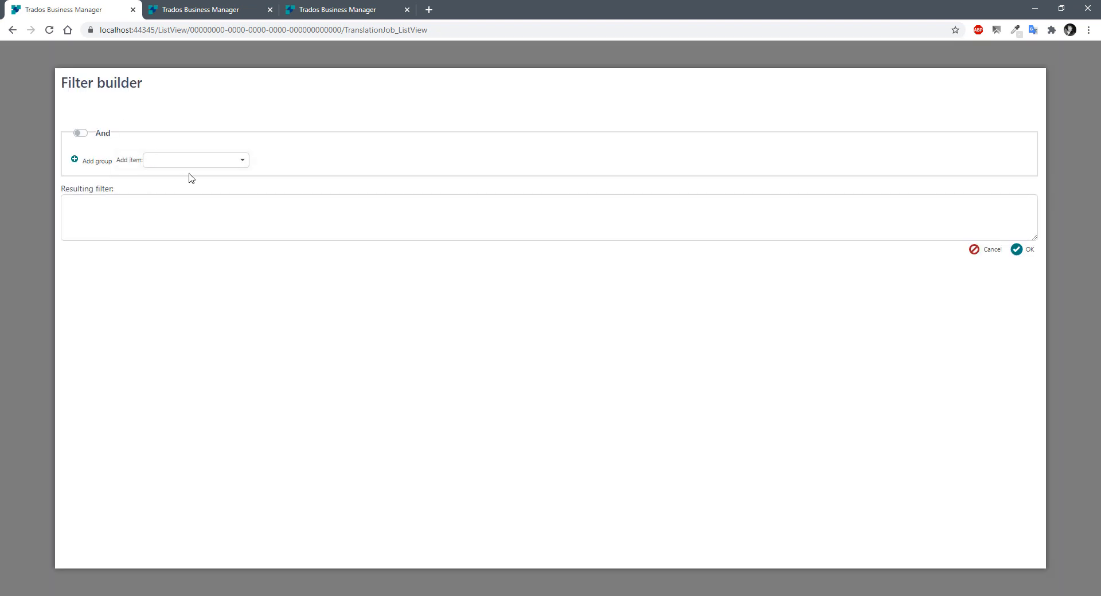
{"action": "left_click", "coordinate": [243, 159]}
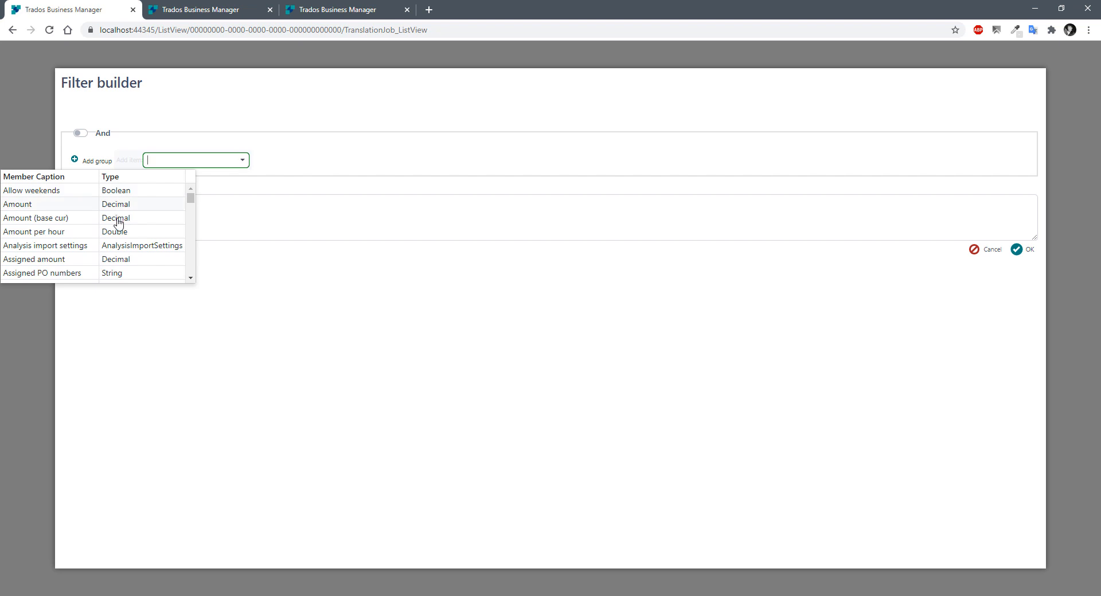
{"action": "scroll", "coordinate": [121, 215], "scroll_direction": "down", "scroll_amount": 3}
{"action": "left_click", "coordinate": [48, 244]}
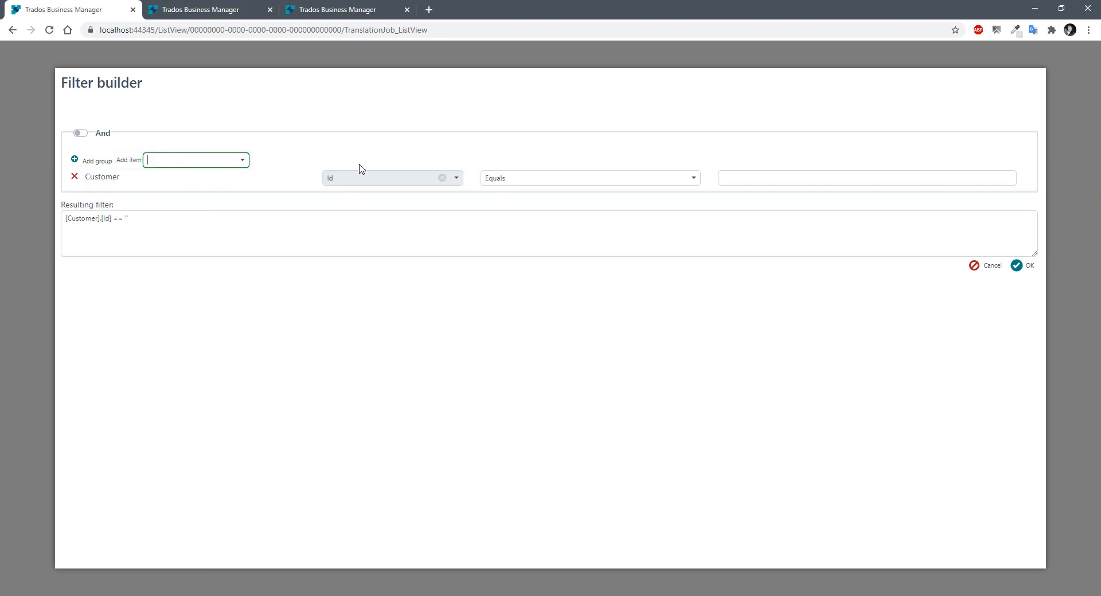
{"action": "left_click", "coordinate": [395, 178]}
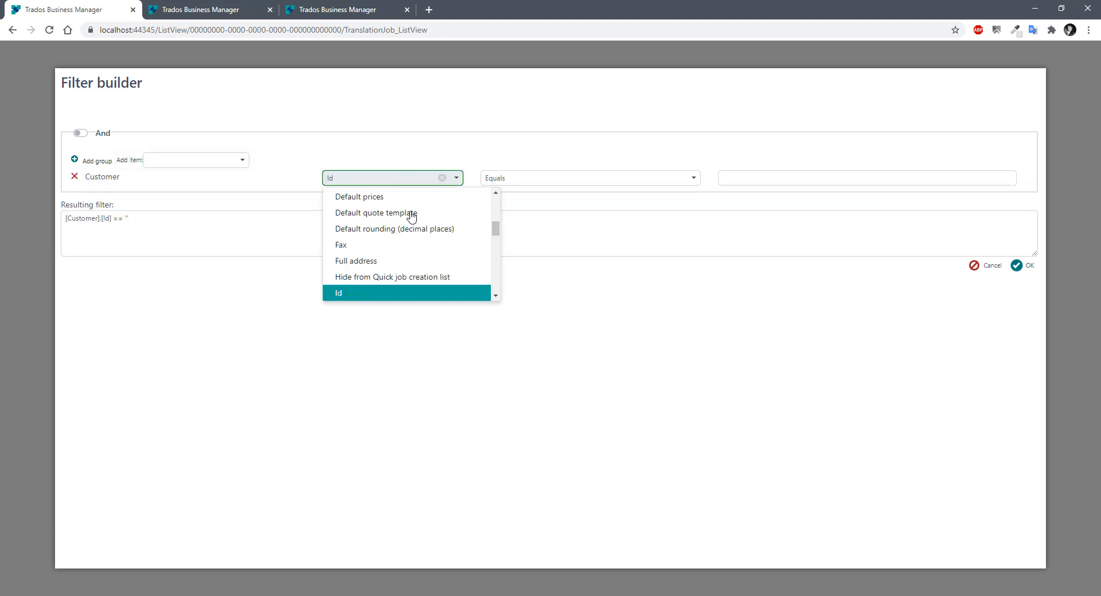
{"action": "scroll", "coordinate": [388, 258], "scroll_direction": "down", "scroll_amount": 4}
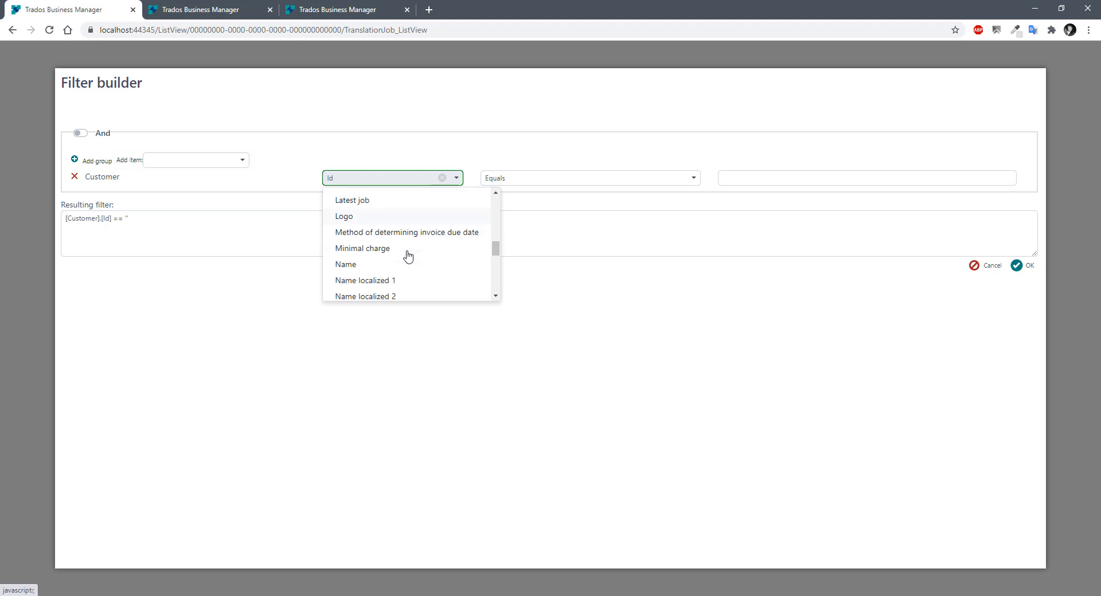
{"action": "left_click", "coordinate": [360, 251]}
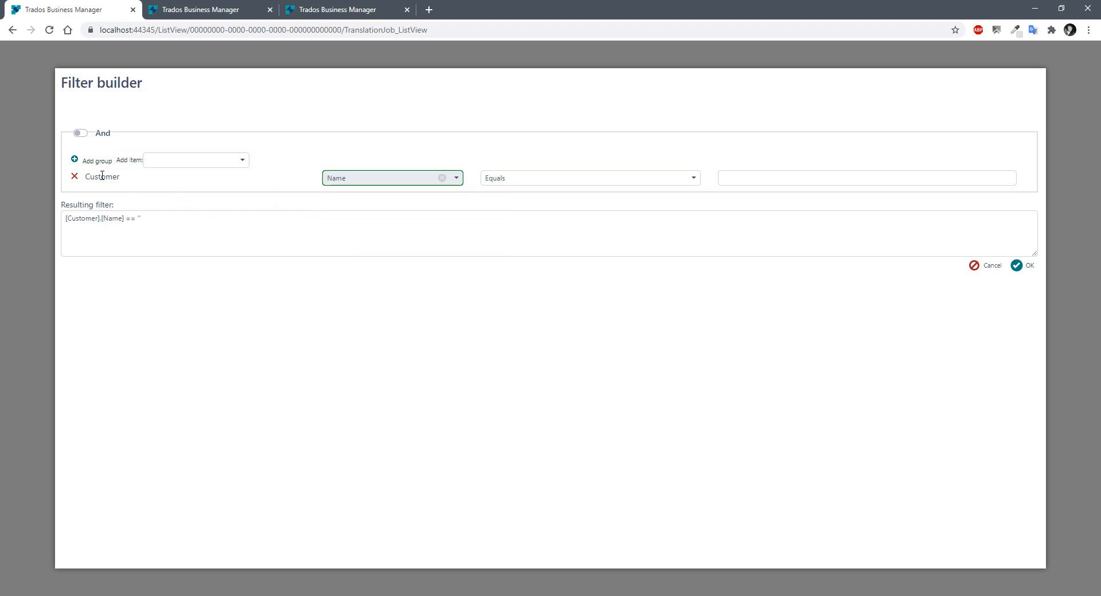
- Set the customer name condition to Contains "Capital" and apply the filter as the list view's criteria
{"action": "left_click", "coordinate": [583, 178]}
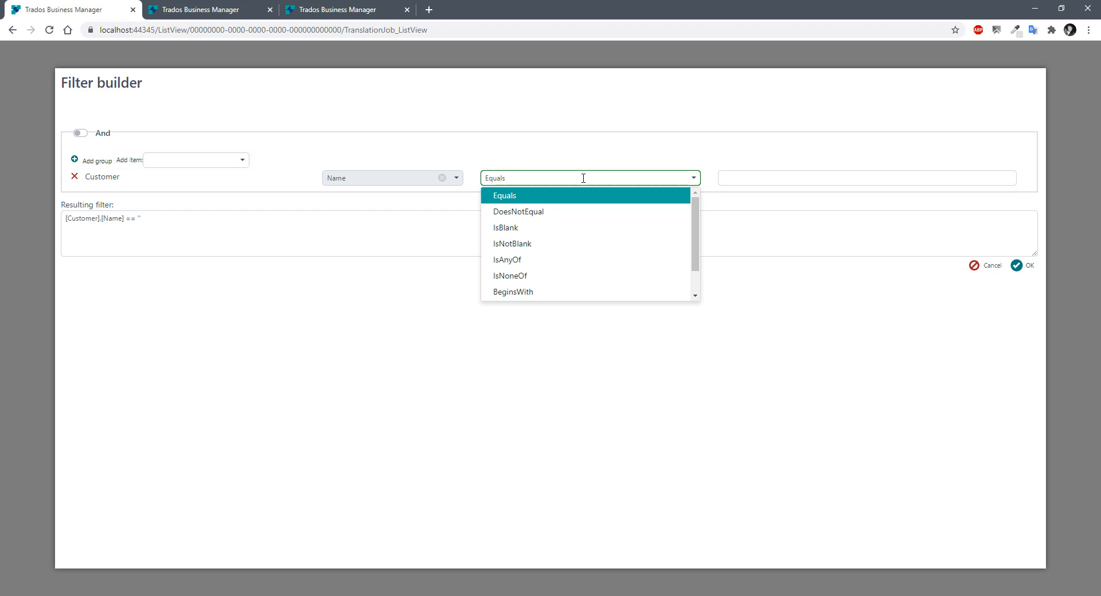
{"action": "scroll", "coordinate": [520, 272], "scroll_direction": "down", "scroll_amount": 1}
{"action": "left_click", "coordinate": [518, 291]}
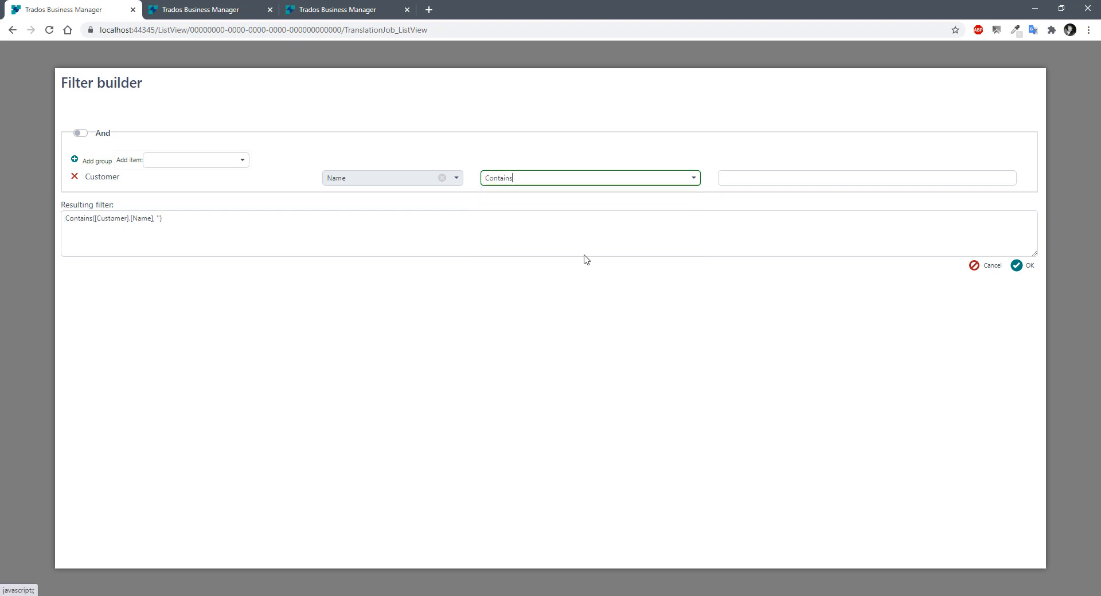
{"action": "left_click", "coordinate": [750, 176]}
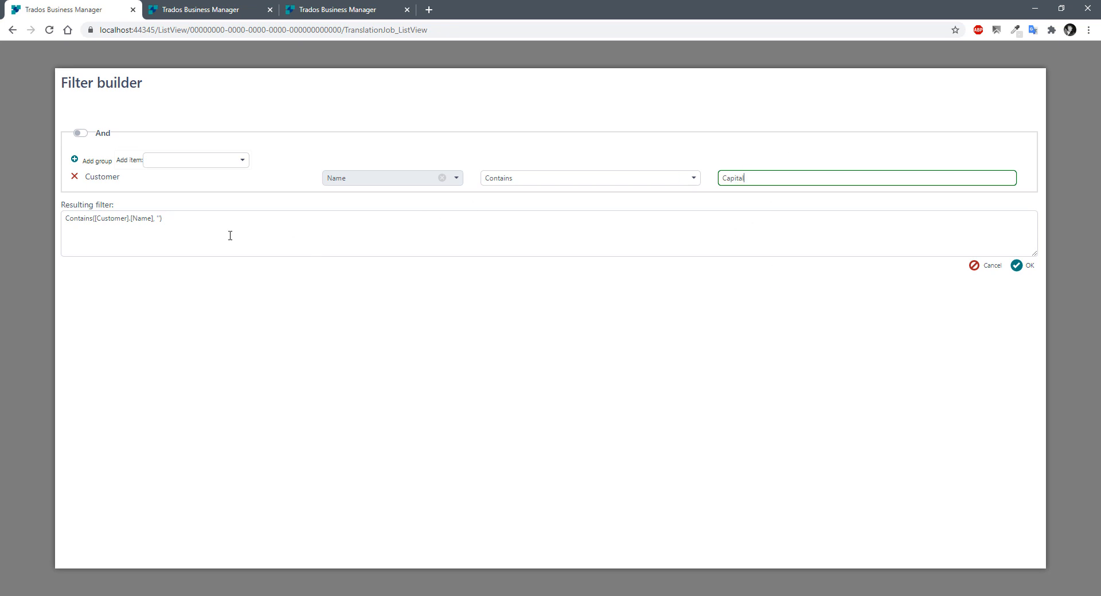
{"action": "type", "text": "Capital"}
{"action": "left_click", "coordinate": [147, 226]}
{"action": "double_click", "coordinate": [163, 222]}
{"action": "left_click", "coordinate": [270, 226]}
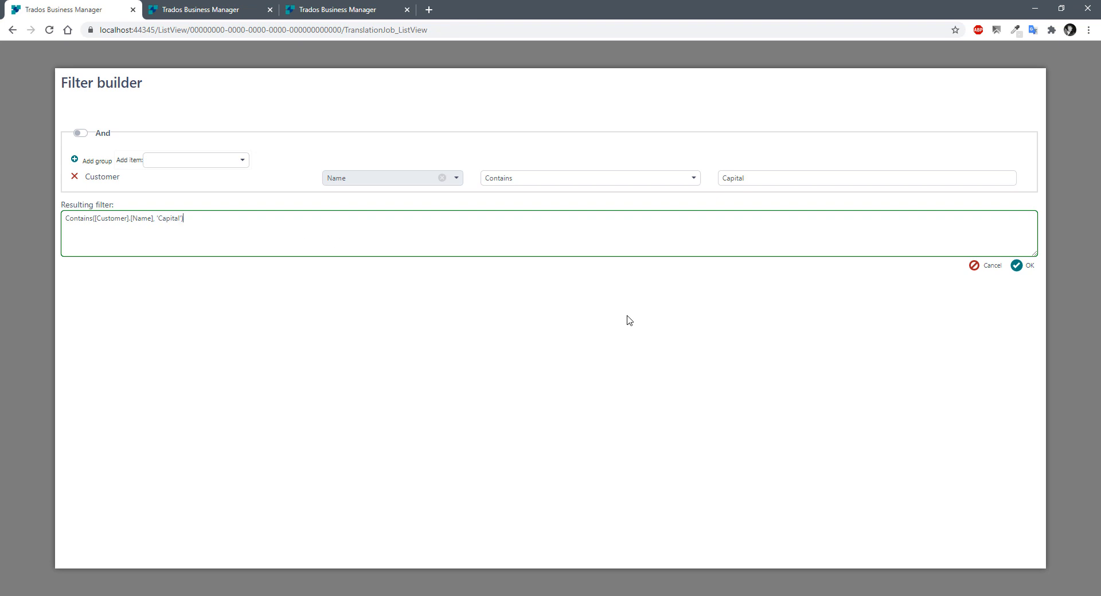
{"action": "left_click", "coordinate": [1025, 267]}
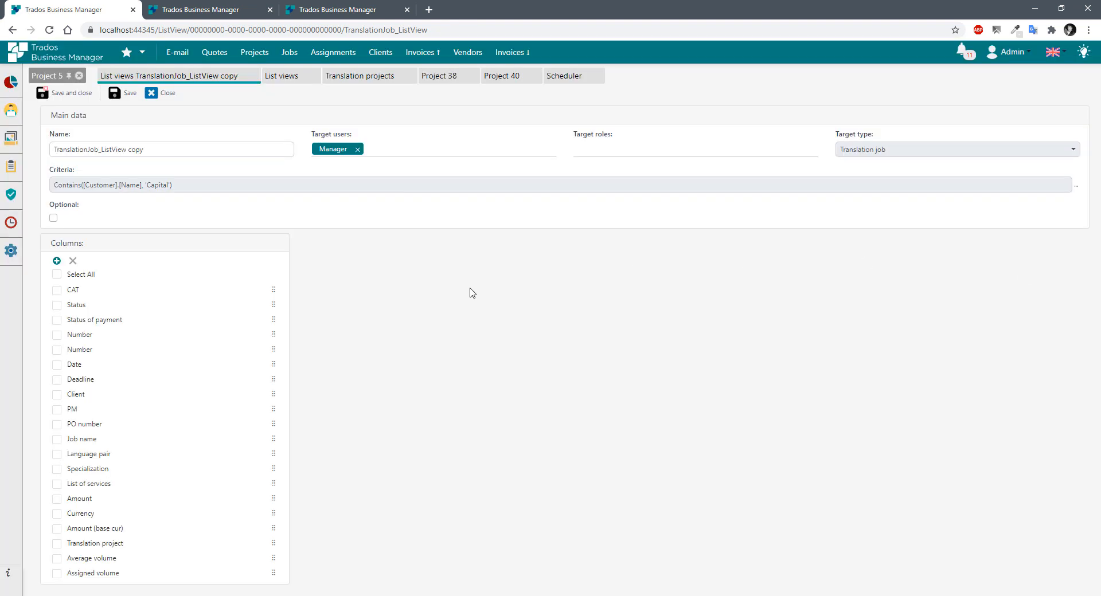
{"action": "left_click_drag", "start_coordinate": [188, 185], "coordinate": [28, 191]}
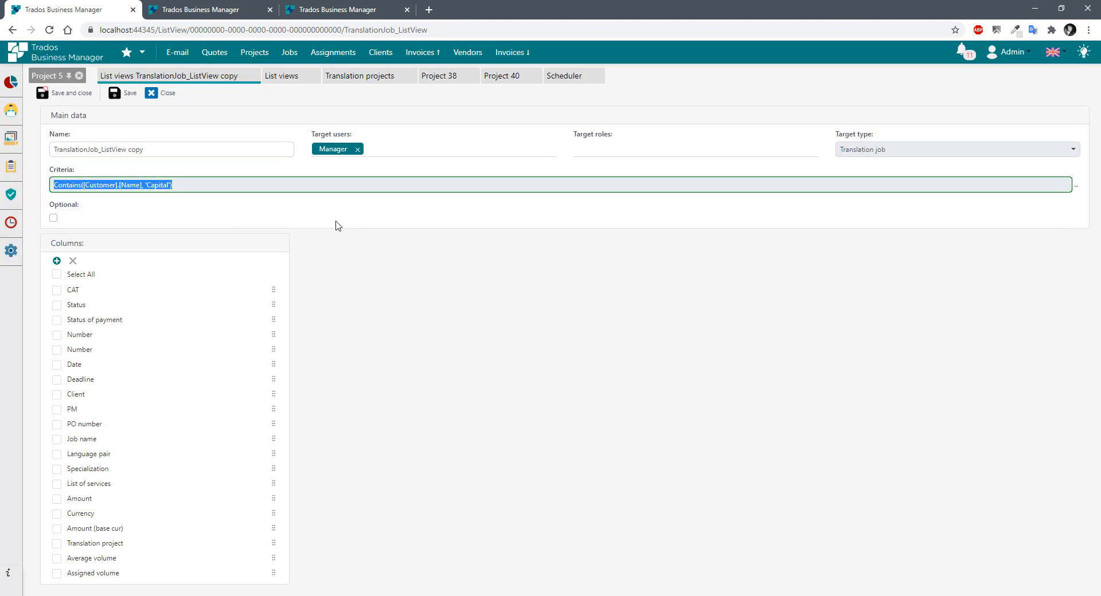
{"action": "left_click", "coordinate": [375, 223]}
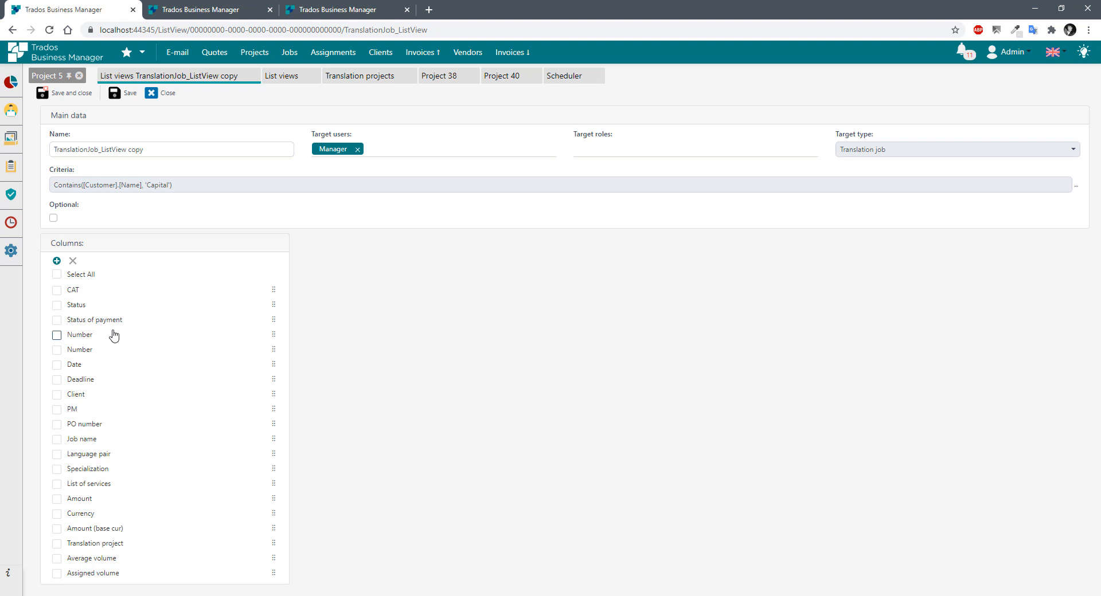
- Remove the Status of payment, first Number, PO number, Specialization and Amount (base cur) columns from the list view
{"action": "left_click", "coordinate": [57, 543]}
{"action": "left_click", "coordinate": [57, 530]}
{"action": "left_click", "coordinate": [57, 469]}
{"action": "left_click", "coordinate": [56, 424]}
{"action": "left_click", "coordinate": [56, 335]}
{"action": "left_click", "coordinate": [57, 320]}
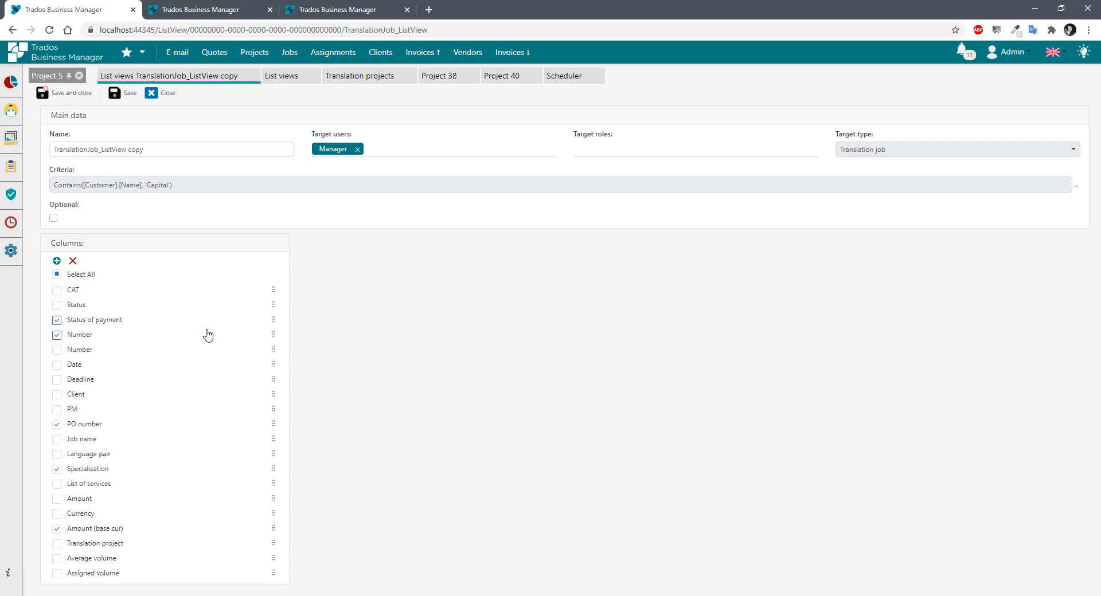
{"action": "left_click", "coordinate": [73, 261]}
{"action": "left_click", "coordinate": [687, 346]}
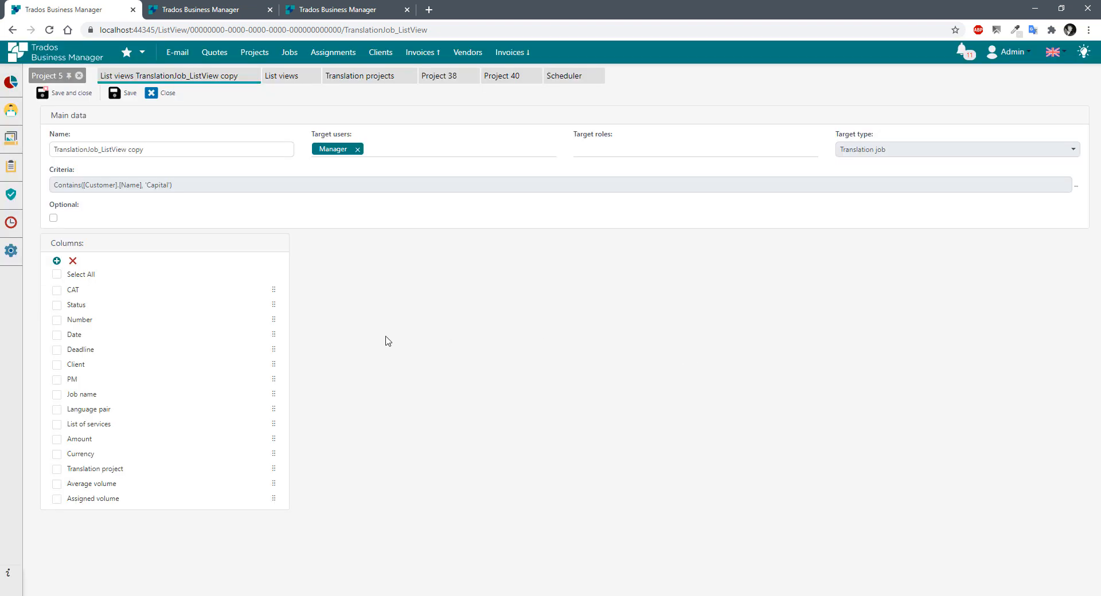
- Define a new column based on the Client field with VAT as its nested field
{"action": "left_click", "coordinate": [57, 261]}
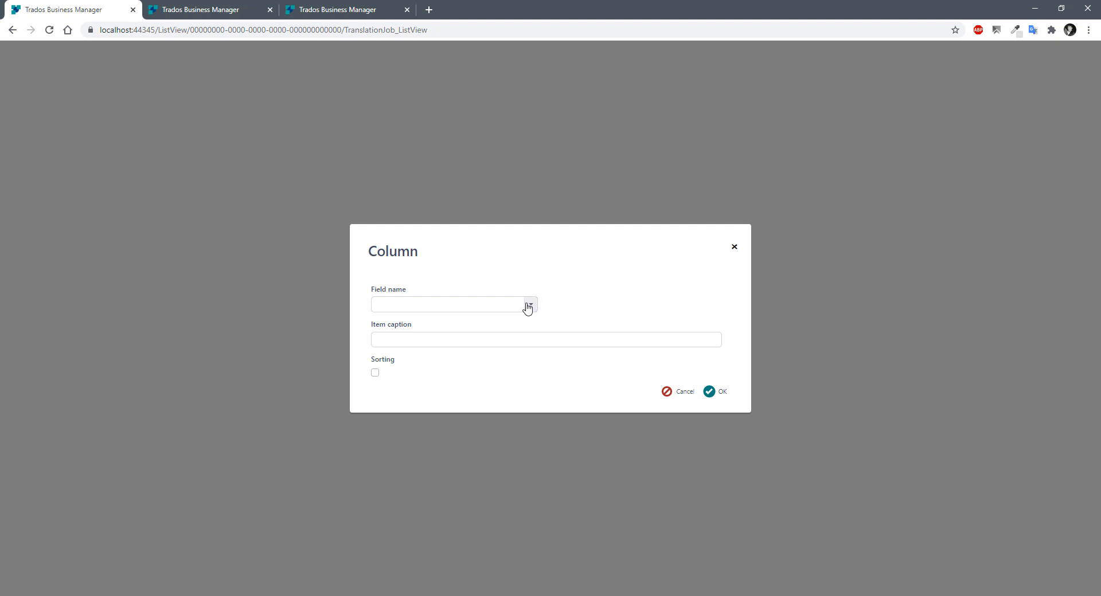
{"action": "left_click", "coordinate": [682, 392]}
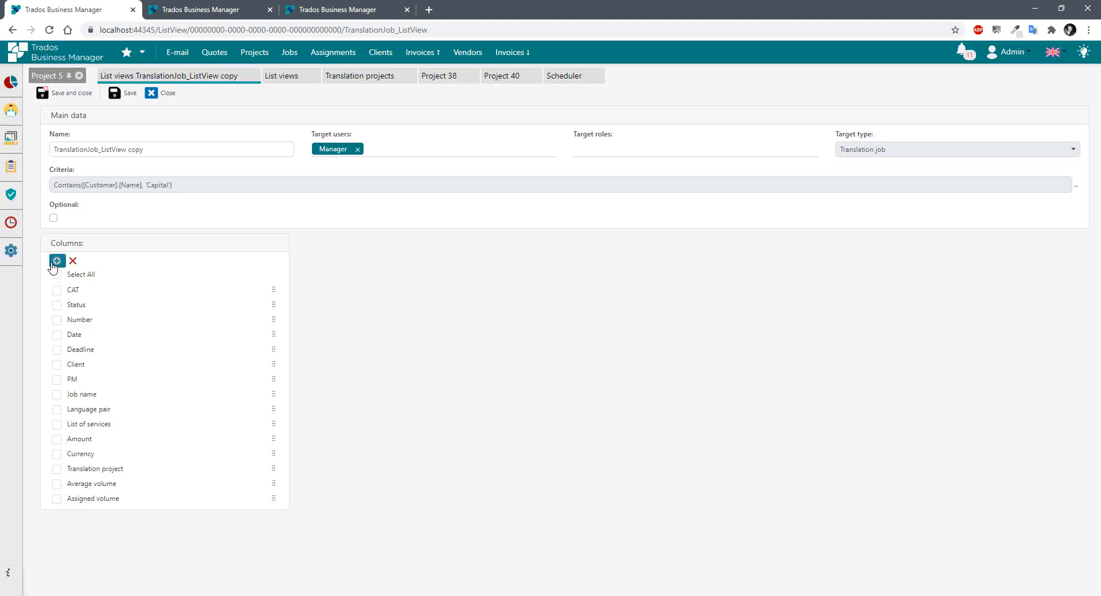
{"action": "left_click", "coordinate": [57, 262]}
{"action": "left_click", "coordinate": [530, 305]}
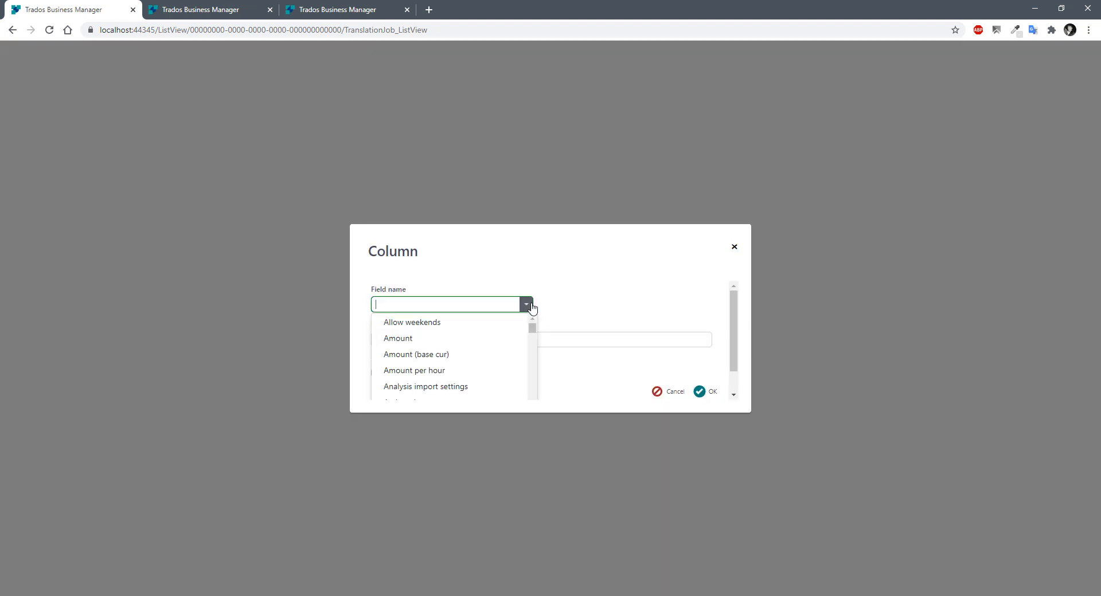
{"action": "scroll", "coordinate": [597, 294], "scroll_direction": "down", "scroll_amount": 3}
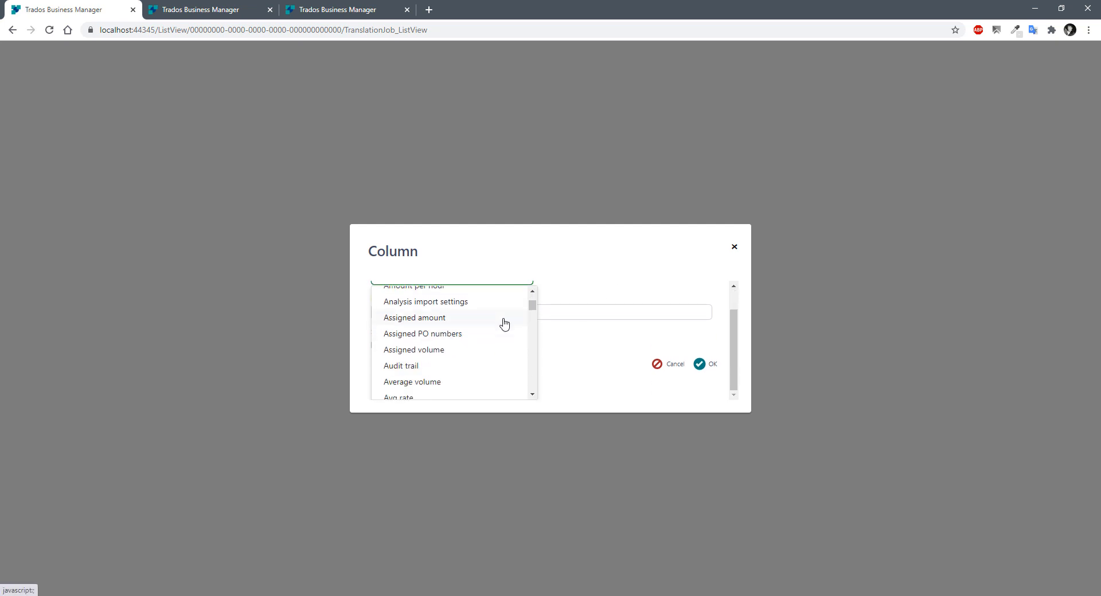
{"action": "scroll", "coordinate": [533, 319], "scroll_direction": "down", "scroll_amount": 1}
{"action": "left_click_drag", "start_coordinate": [533, 319], "coordinate": [533, 327]}
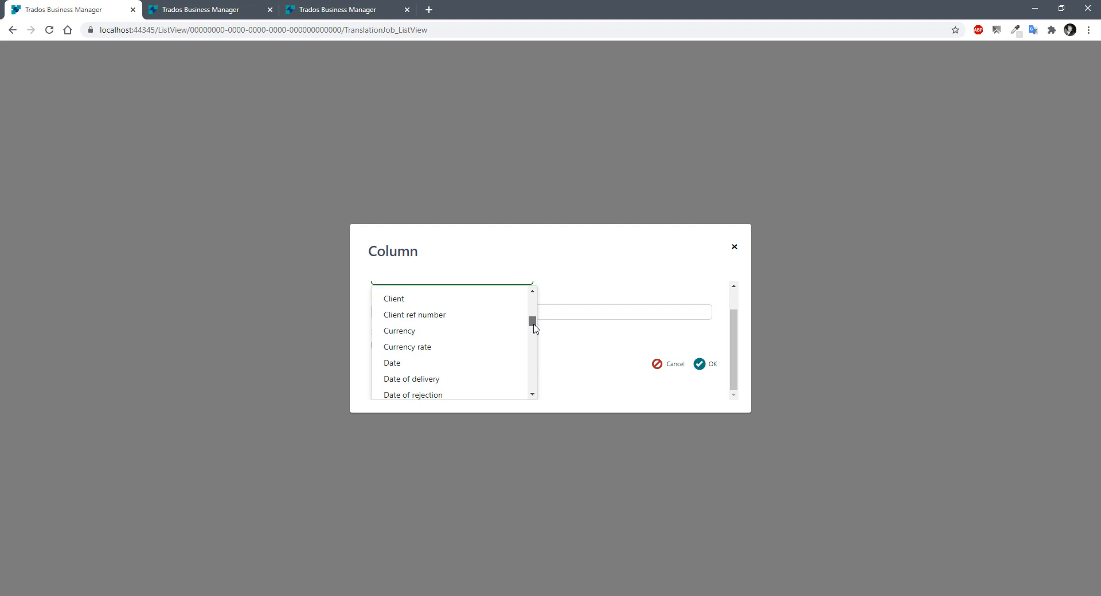
{"action": "left_click", "coordinate": [396, 300]}
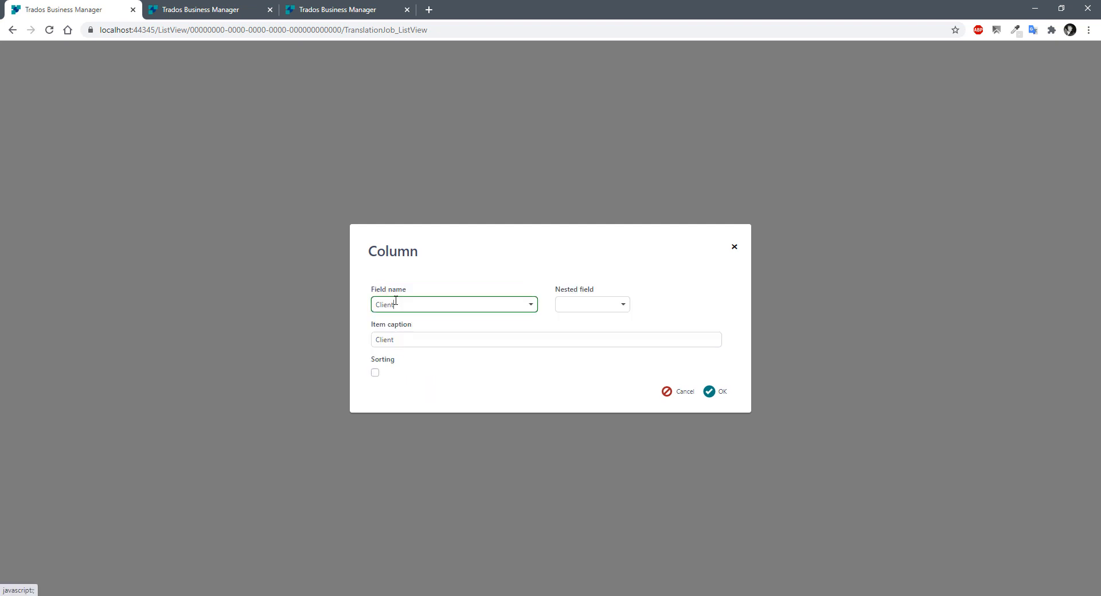
{"action": "left_click", "coordinate": [622, 305]}
{"action": "scroll", "coordinate": [615, 357], "scroll_direction": "down", "scroll_amount": 12}
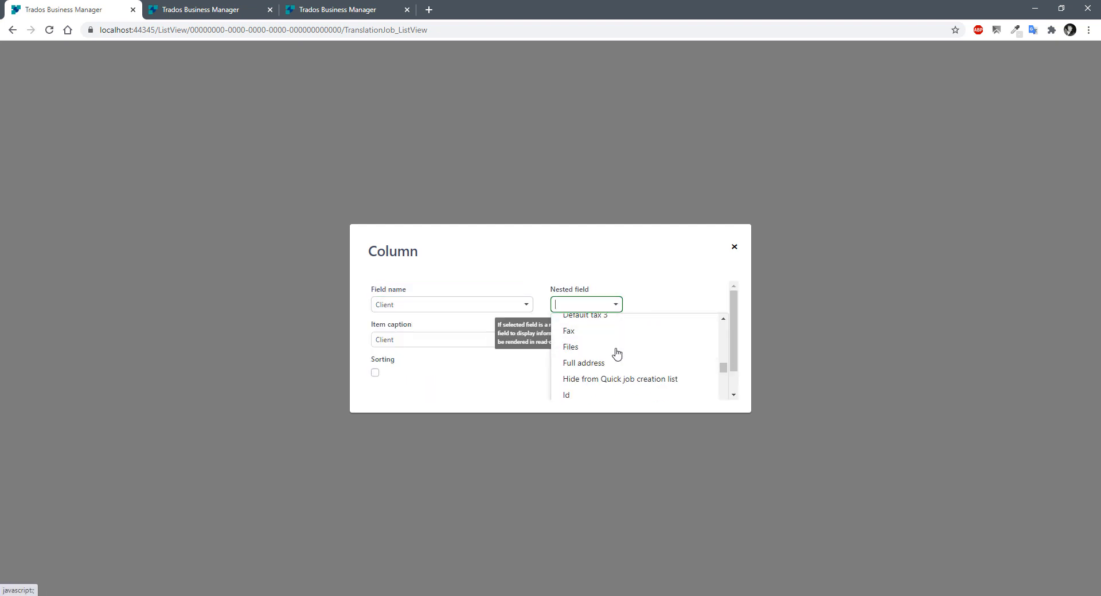
{"action": "left_click", "coordinate": [571, 356]}
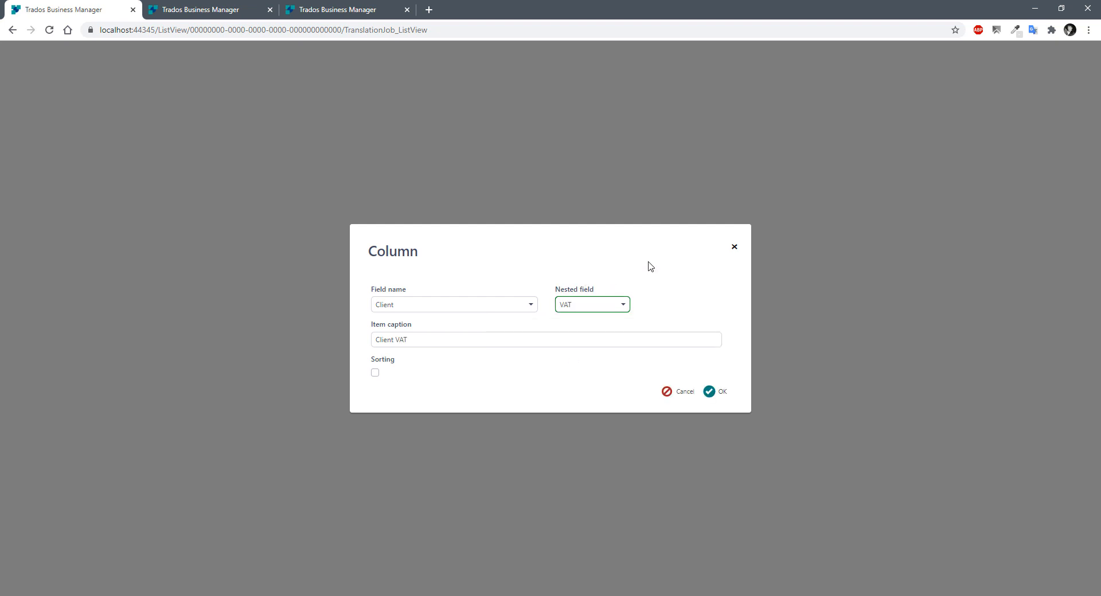
- Add the column with the caption "Client VAT" and sorting off, and place it directly after the Client column
{"action": "triple_click", "coordinate": [433, 338]}
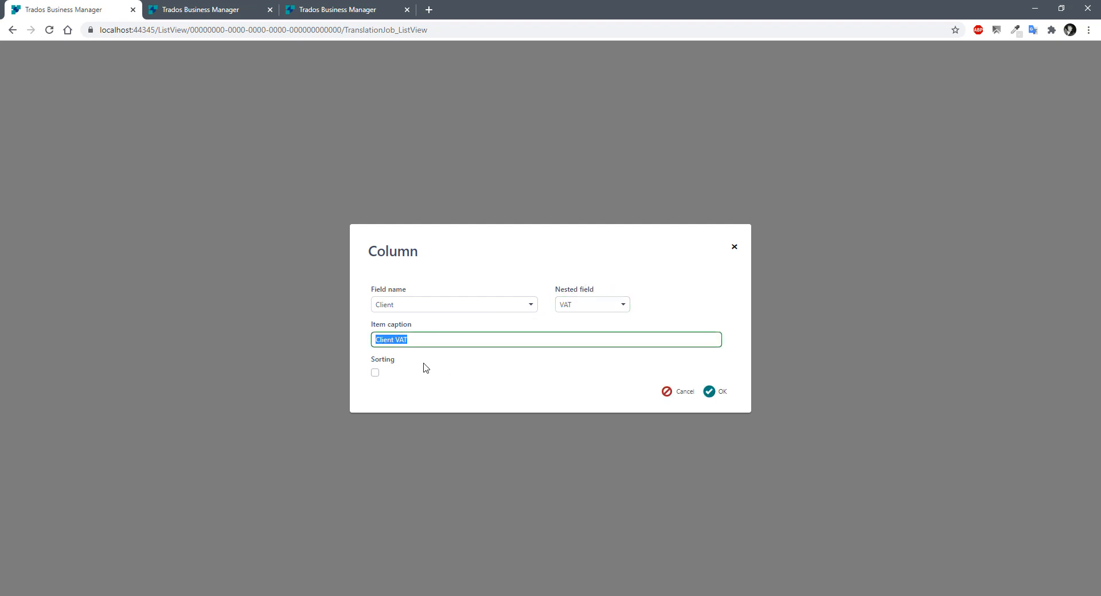
{"action": "left_click", "coordinate": [469, 374]}
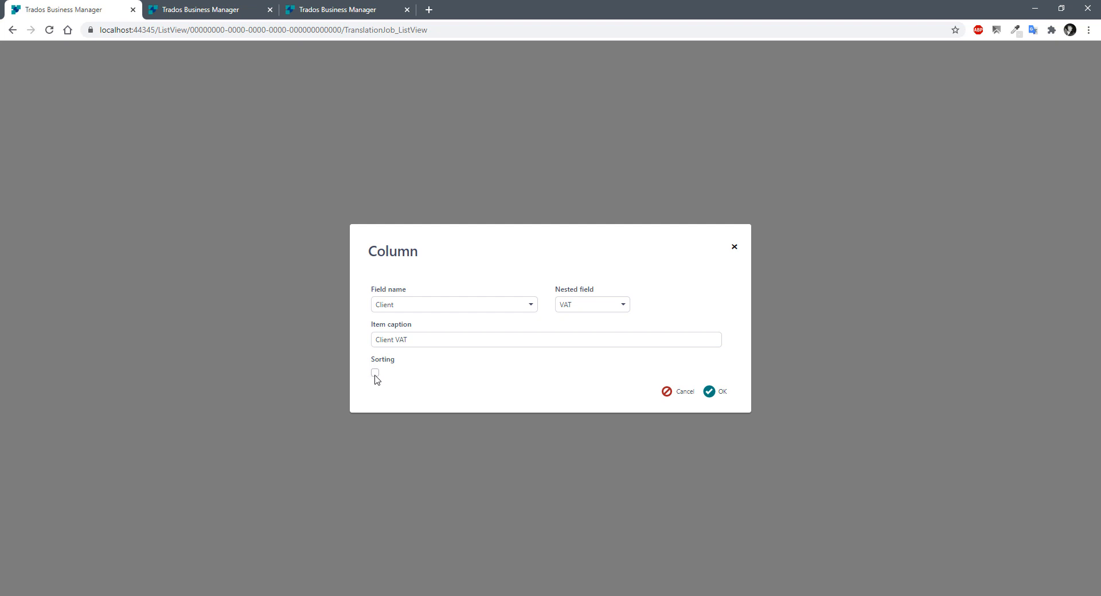
{"action": "left_click", "coordinate": [375, 373]}
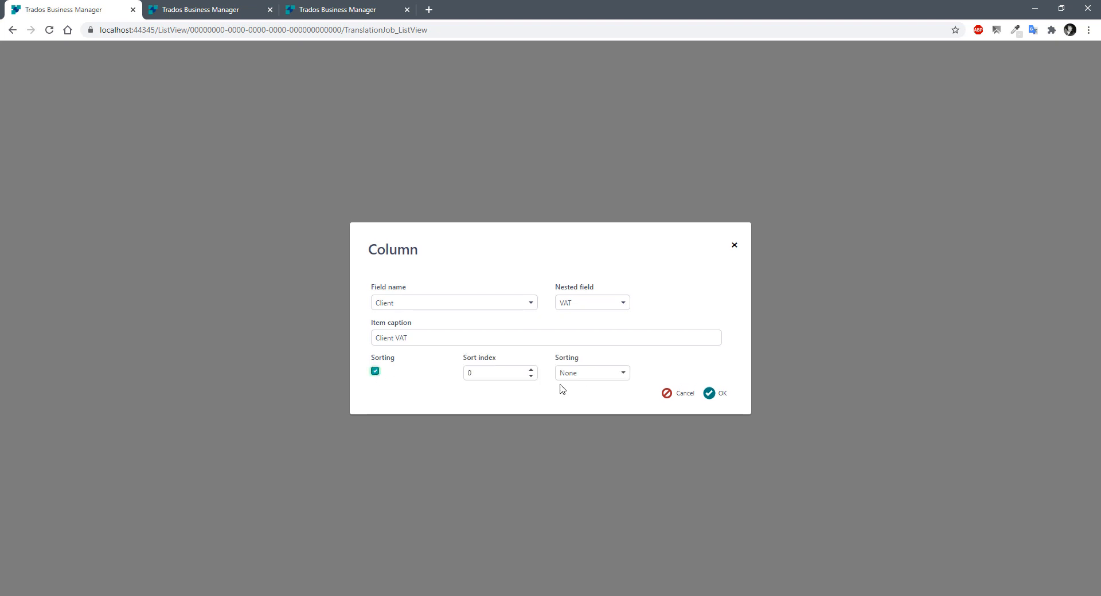
{"action": "left_click", "coordinate": [374, 372]}
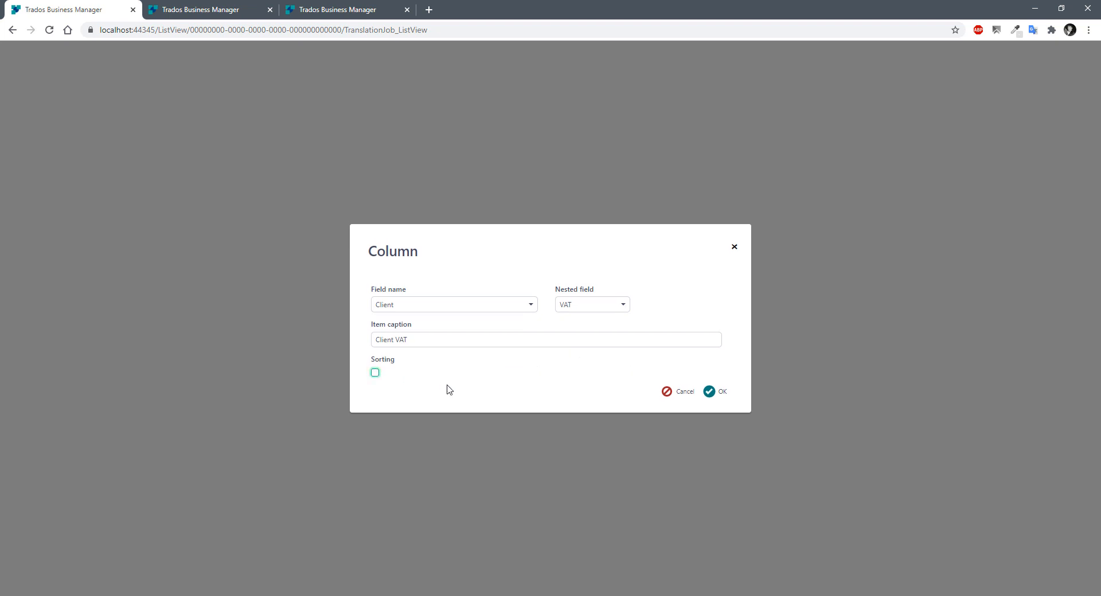
{"action": "left_click", "coordinate": [717, 392]}
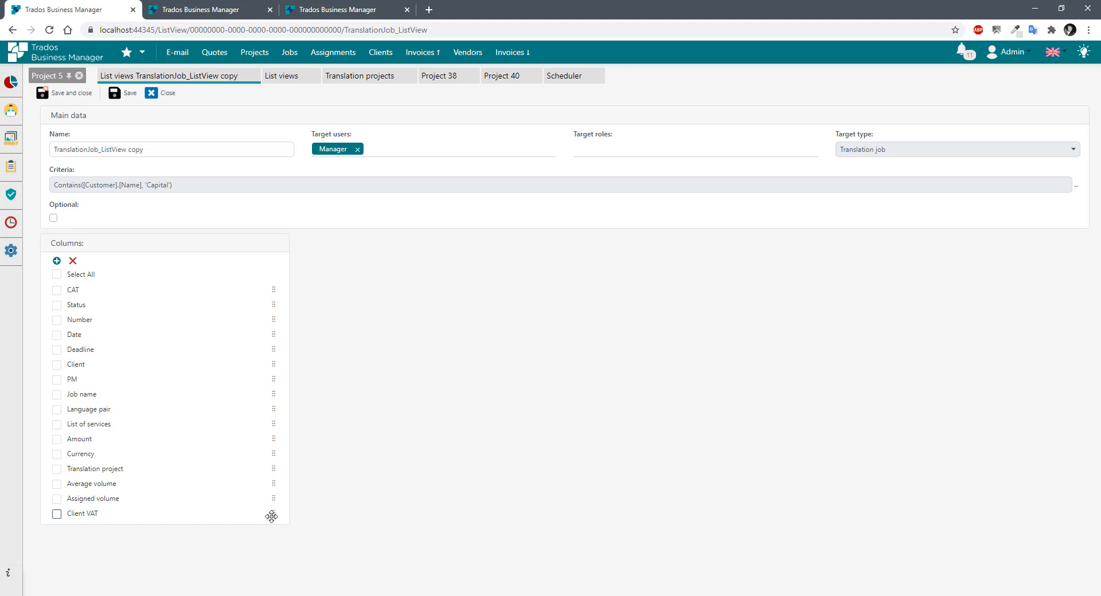
{"action": "left_click_drag", "start_coordinate": [273, 513], "coordinate": [271, 376]}
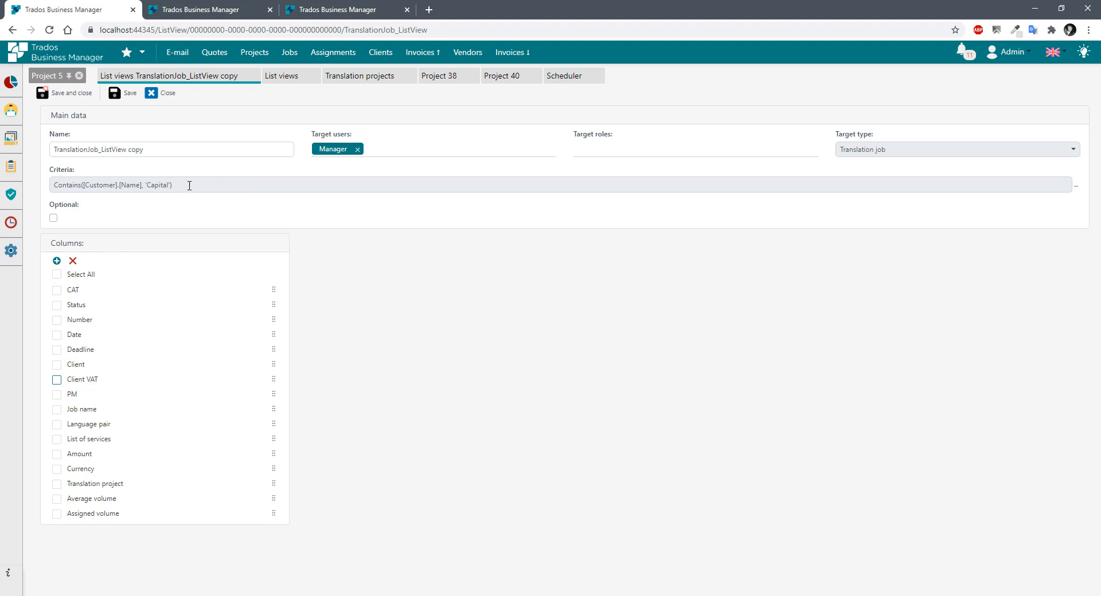
- Check the criteria expression of the cloned list view and save the view
{"action": "left_click_drag", "start_coordinate": [189, 185], "coordinate": [75, 183]}
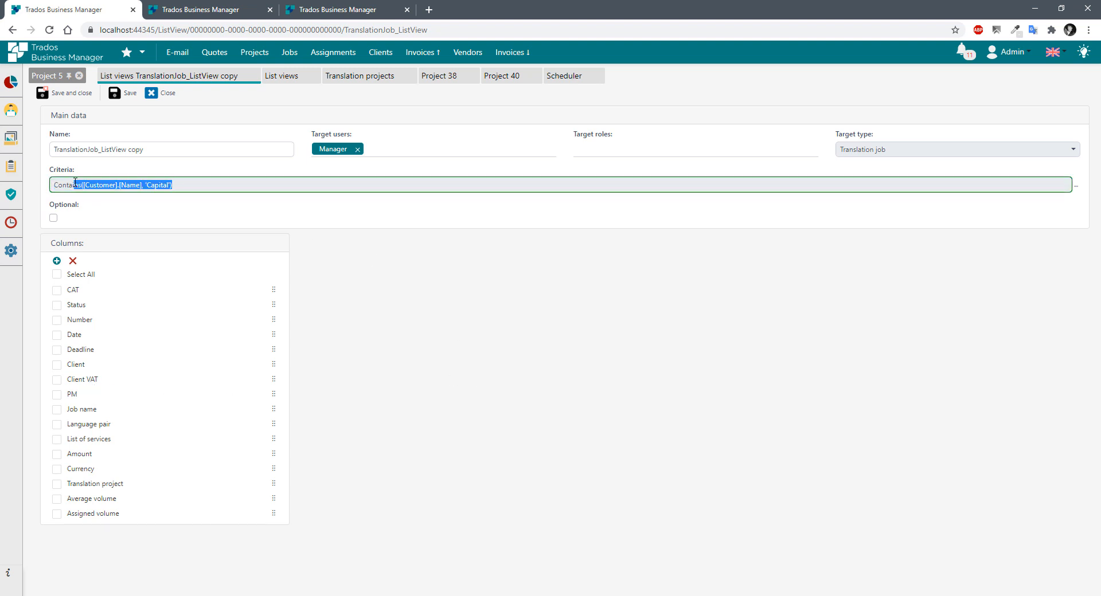
{"action": "left_click", "coordinate": [196, 188]}
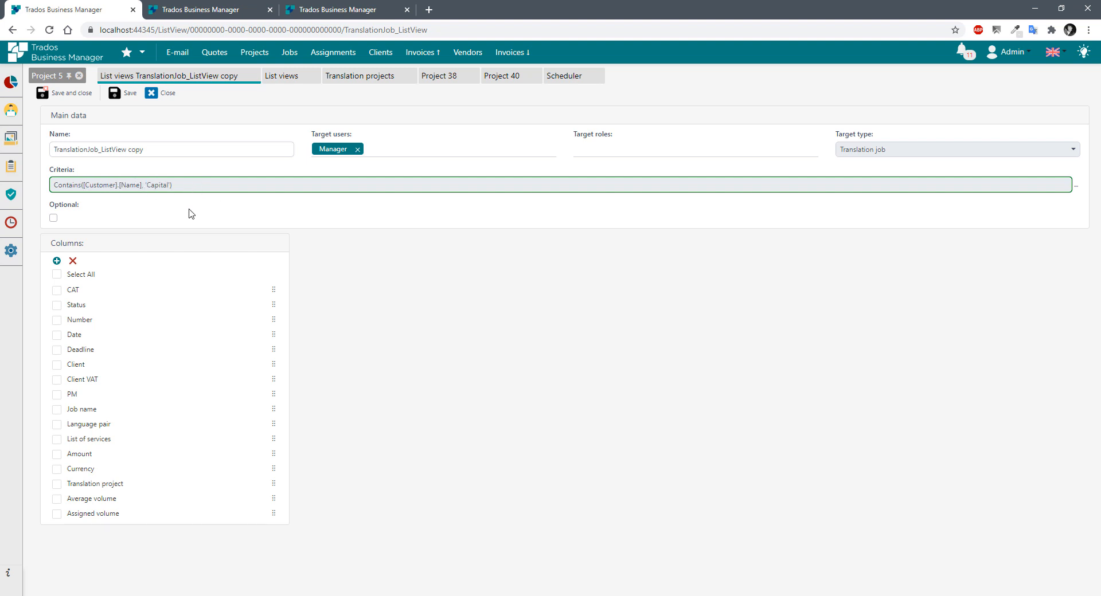
{"action": "double_click", "coordinate": [158, 185]}
{"action": "left_click", "coordinate": [206, 187]}
{"action": "left_click", "coordinate": [123, 97]}
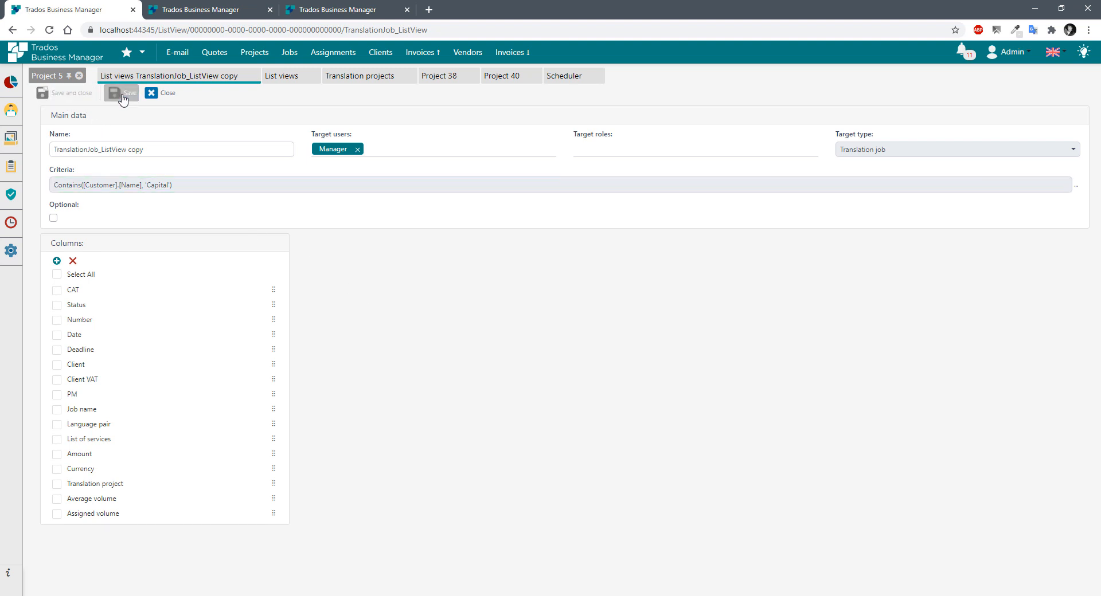
- Switch to the browser tab with the Translation jobs list and reload it to check the displayed columns and jobs
{"action": "left_click", "coordinate": [202, 12]}
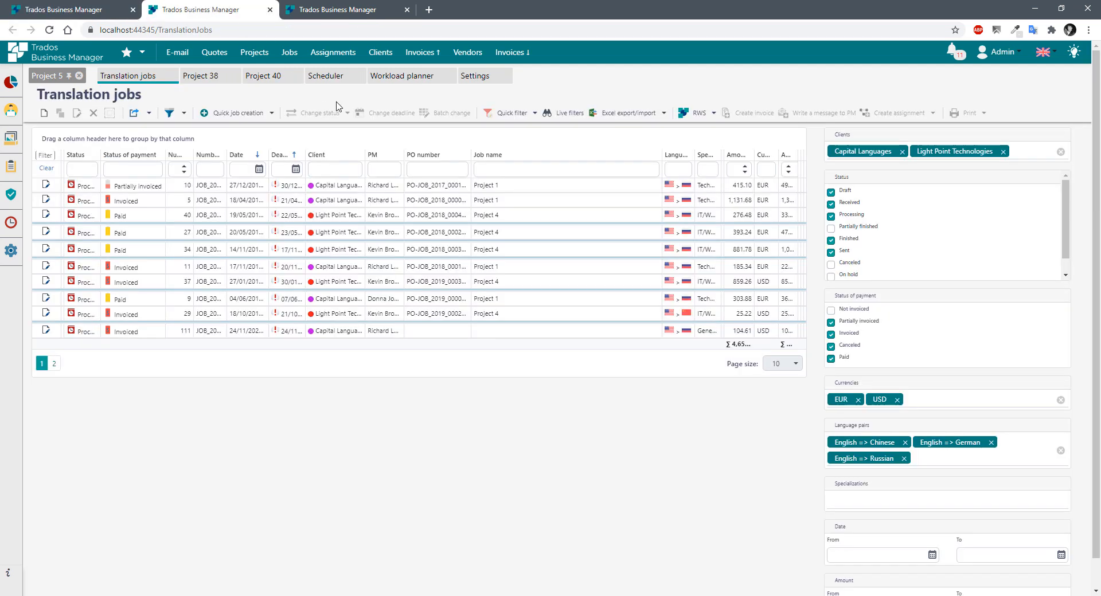
{"action": "left_click", "coordinate": [109, 30]}
{"action": "key", "text": "Return"}
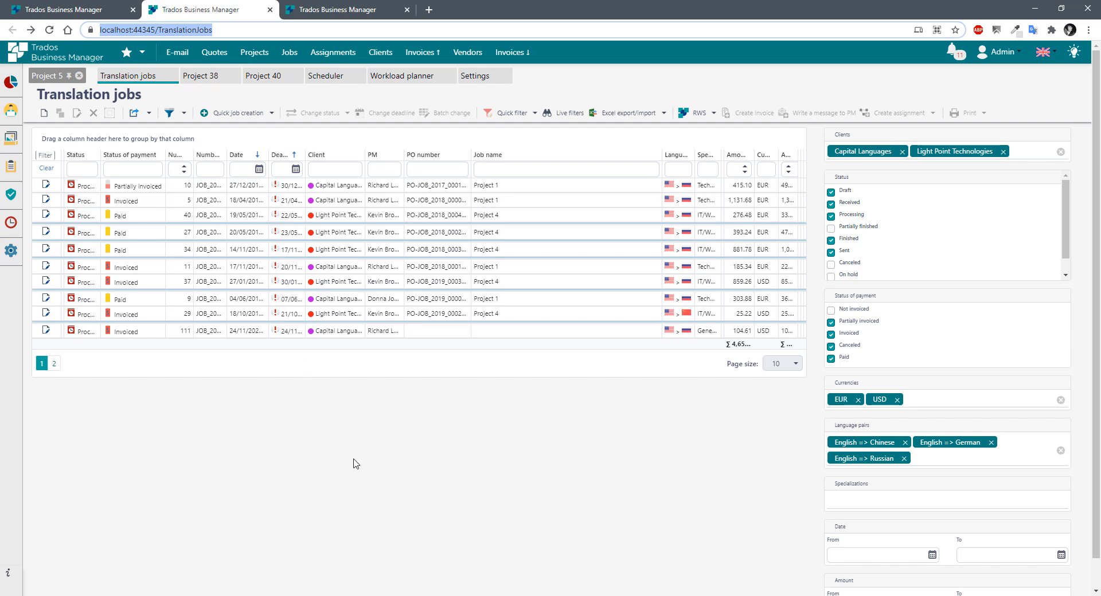
{"action": "left_click", "coordinate": [354, 460]}
{"action": "key", "text": "F5"}
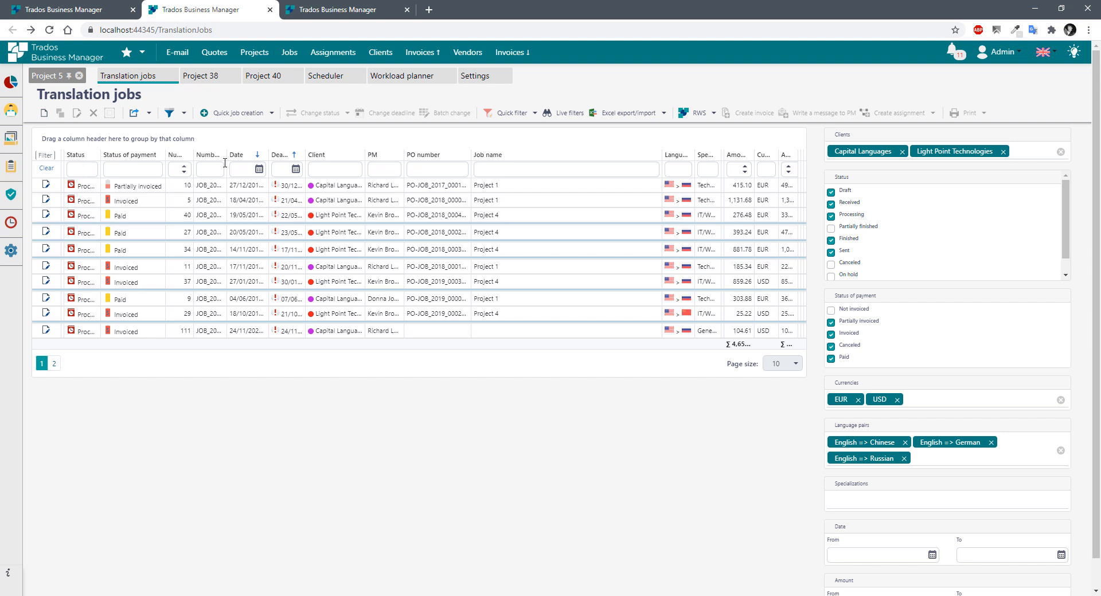
- Turn off the live filters on the Translation jobs list
{"action": "left_click", "coordinate": [389, 170]}
{"action": "left_click", "coordinate": [561, 113]}
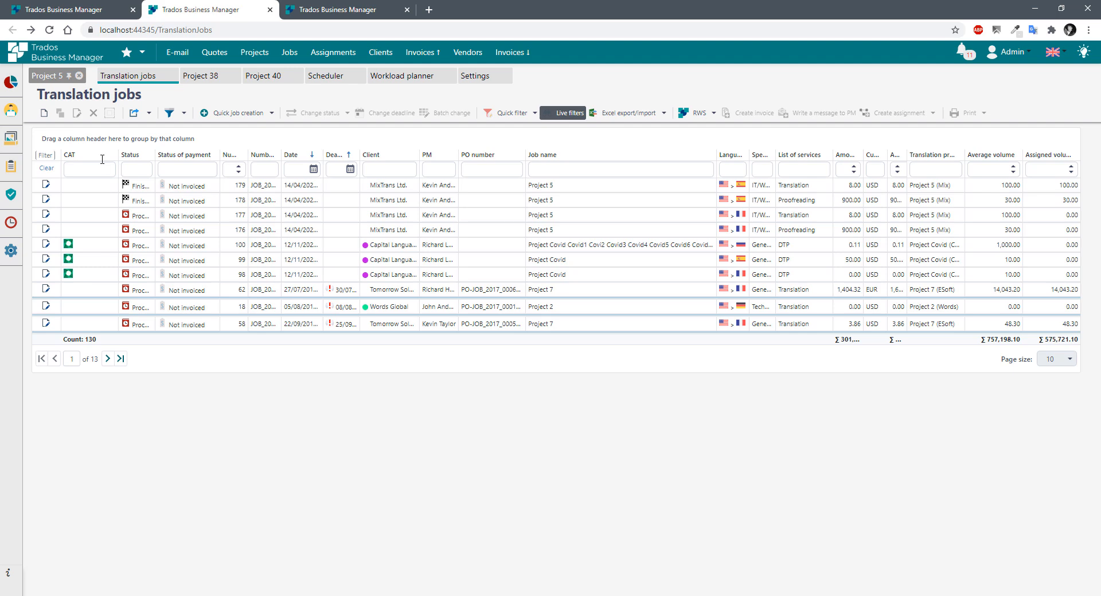
{"action": "left_click", "coordinate": [143, 29]}
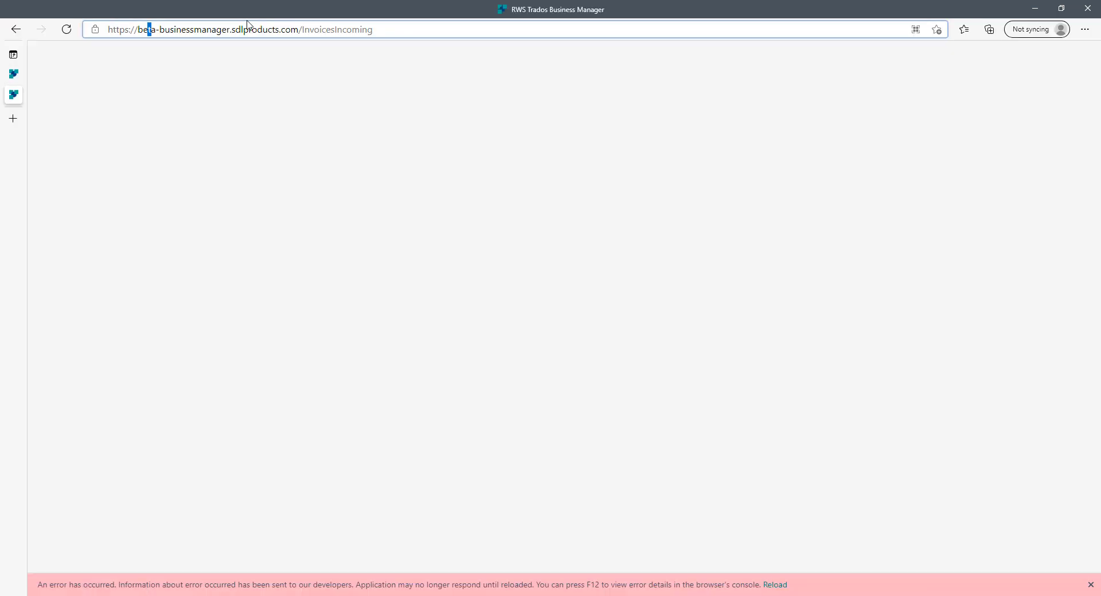
{"action": "triple_click", "coordinate": [248, 29]}
{"action": "type", "text": "https://localhost:44345/TranslationJobs\\"}
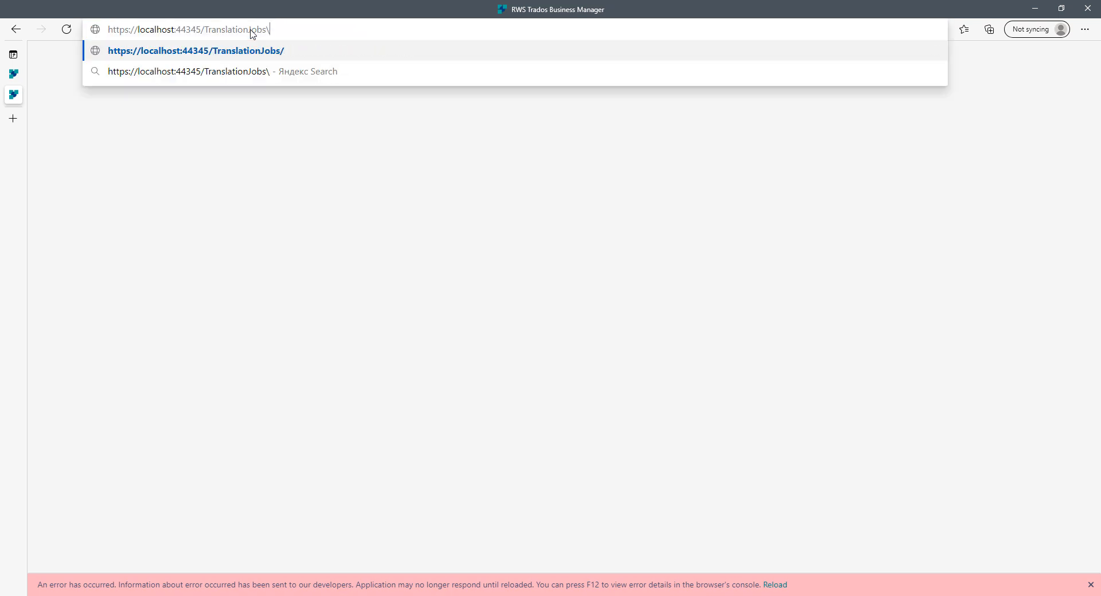
{"action": "key", "text": "Return"}
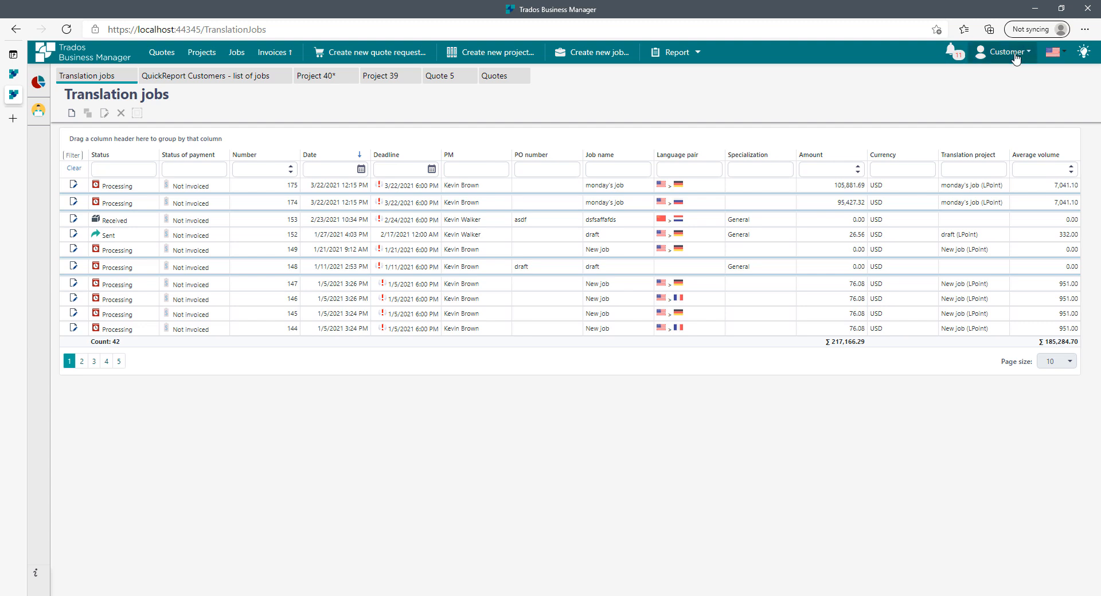
- Log out of the Customer account and sign in with the user name Manager after clearing the password field
{"action": "left_click", "coordinate": [1010, 52]}
{"action": "left_click", "coordinate": [1012, 81]}
{"action": "left_click", "coordinate": [277, 274]}
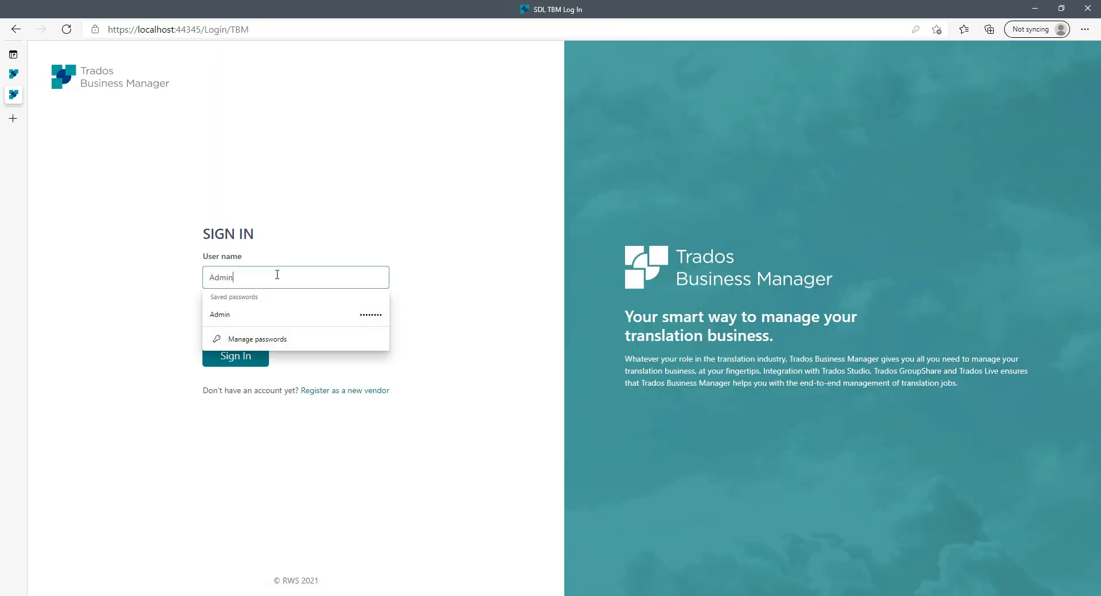
{"action": "double_click", "coordinate": [277, 275]}
{"action": "type", "text": "Manager"}
{"action": "key", "text": "Tab"}
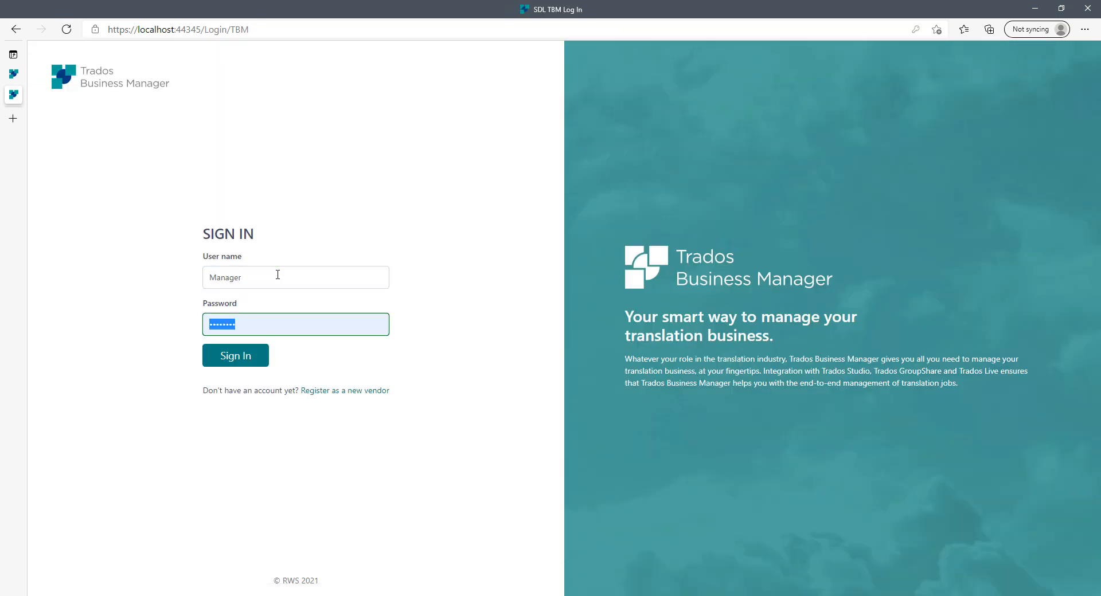
{"action": "key", "text": "BackSpace"}
{"action": "key", "text": "Return"}
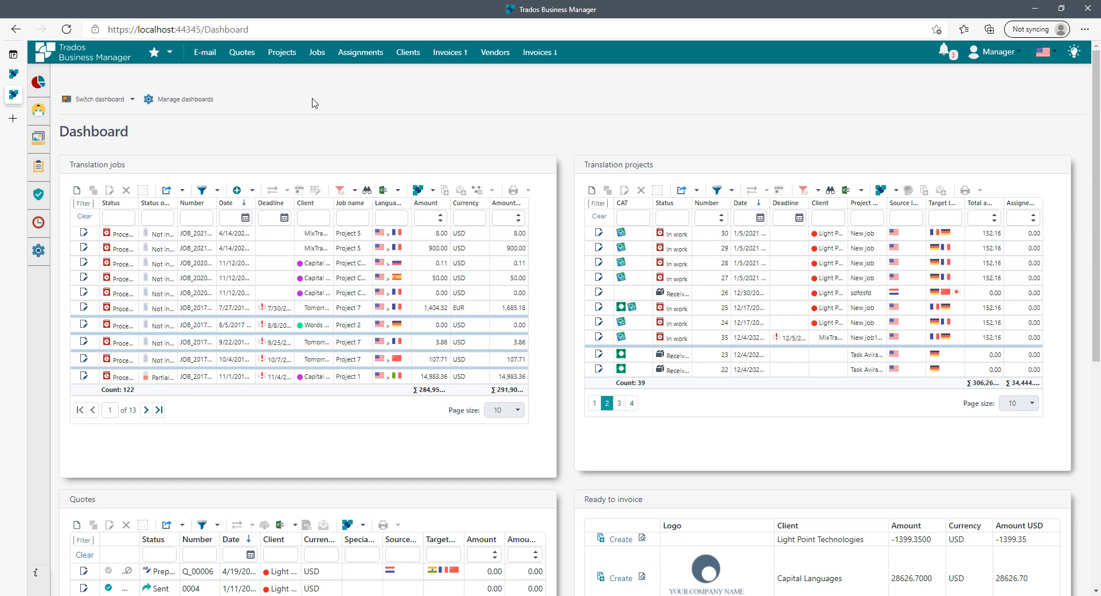
- Open the Translation jobs list as Manager and examine its columns from CAT to Currency, including Client VAT
{"action": "left_click", "coordinate": [317, 54]}
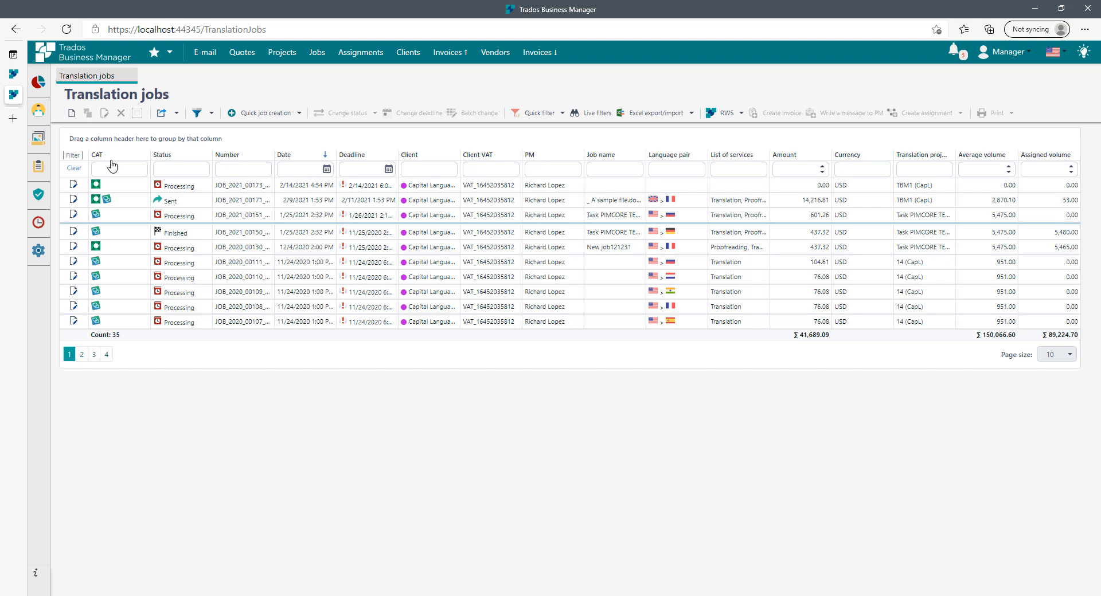
{"action": "left_click", "coordinate": [237, 170]}
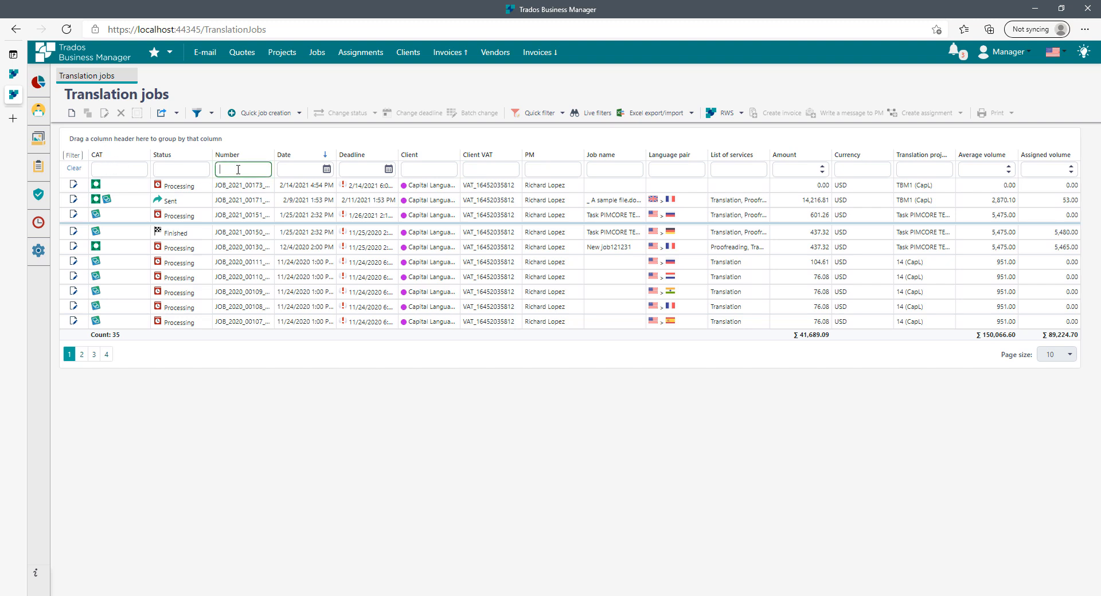
{"action": "left_click", "coordinate": [430, 166]}
{"action": "left_click", "coordinate": [494, 175]}
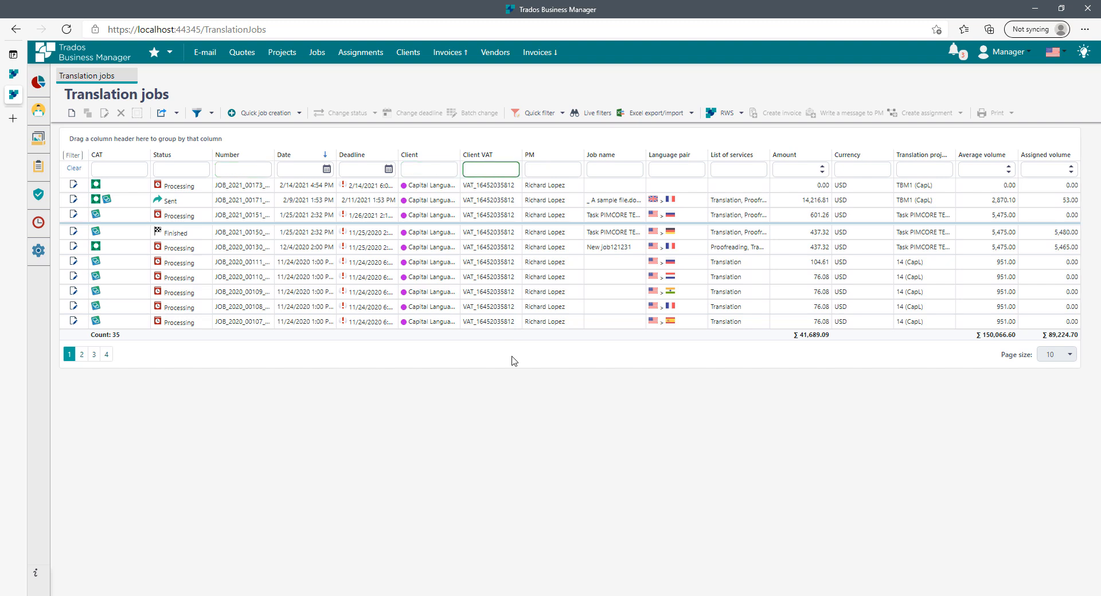
{"action": "left_click", "coordinate": [547, 171]}
{"action": "left_click", "coordinate": [795, 172]}
{"action": "left_click", "coordinate": [860, 170]}
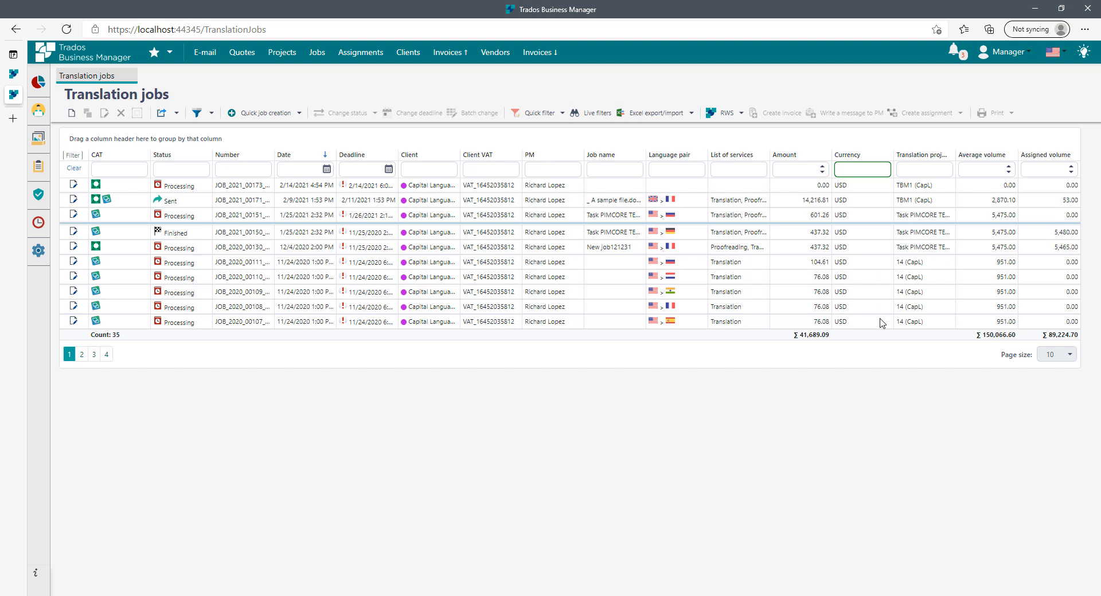
{"action": "left_click", "coordinate": [694, 412]}
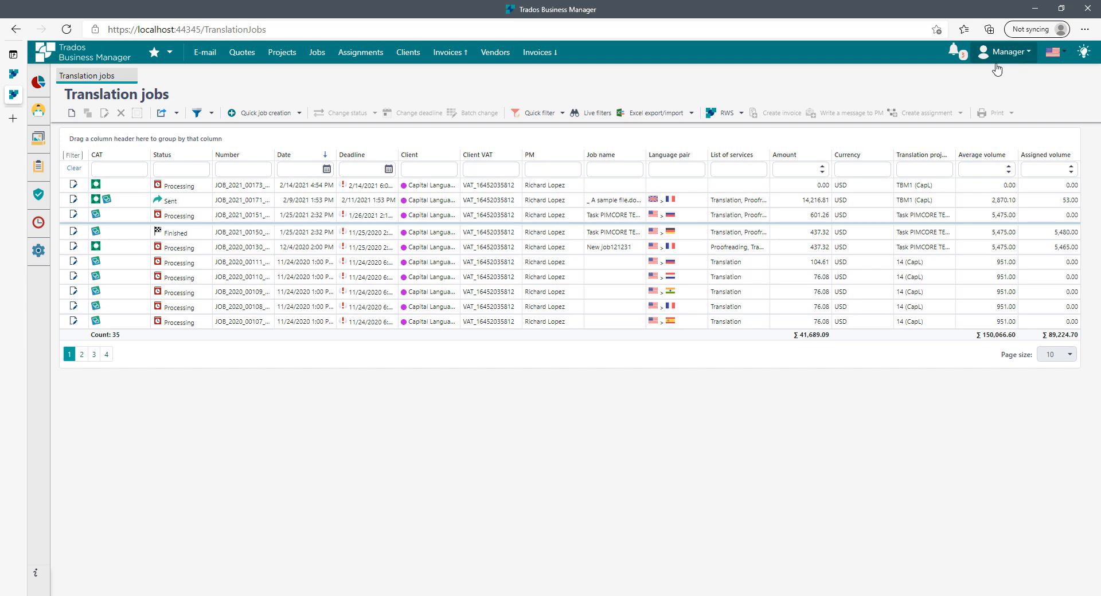
- Switch back to the Chrome window with the TranslationJob_ListView copy form, check its criteria and columns, and close it
{"action": "left_click", "coordinate": [490, 595]}
{"action": "left_click", "coordinate": [295, 216]}
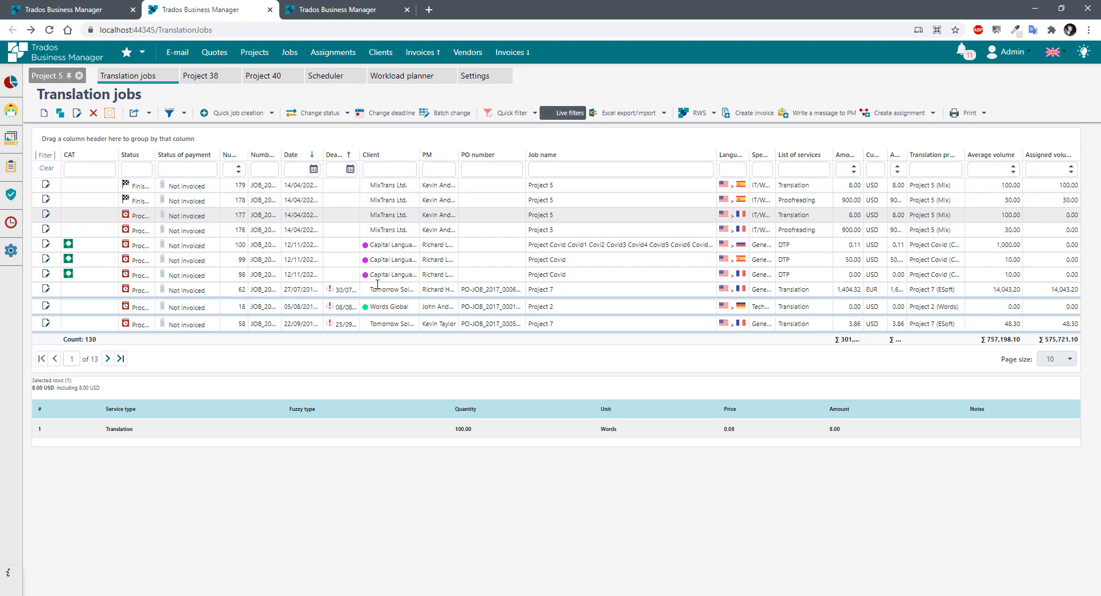
{"action": "left_click", "coordinate": [77, 11]}
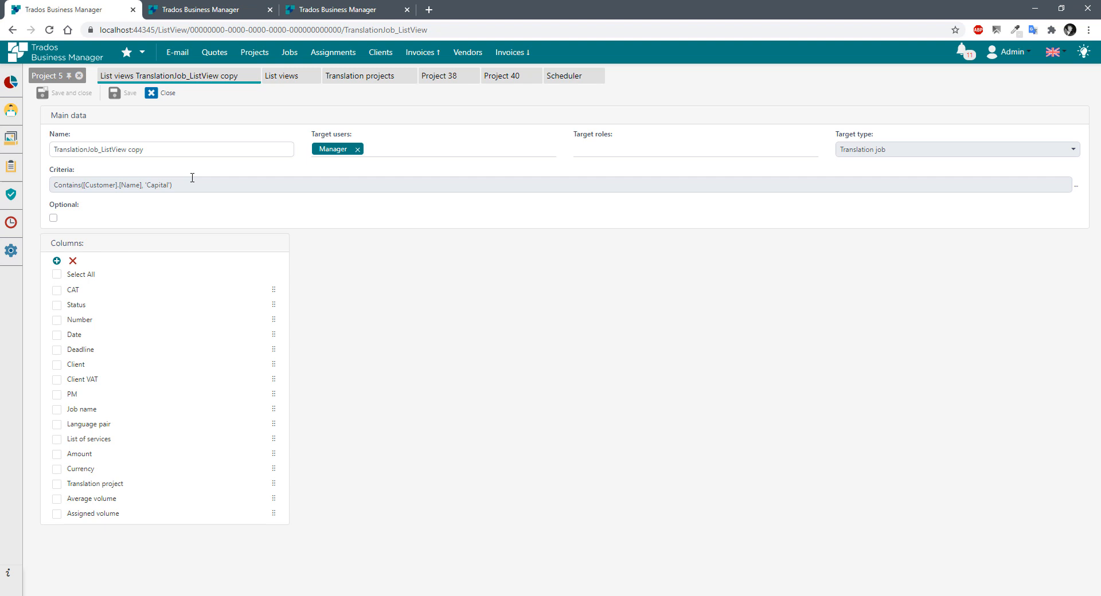
{"action": "left_click", "coordinate": [152, 92]}
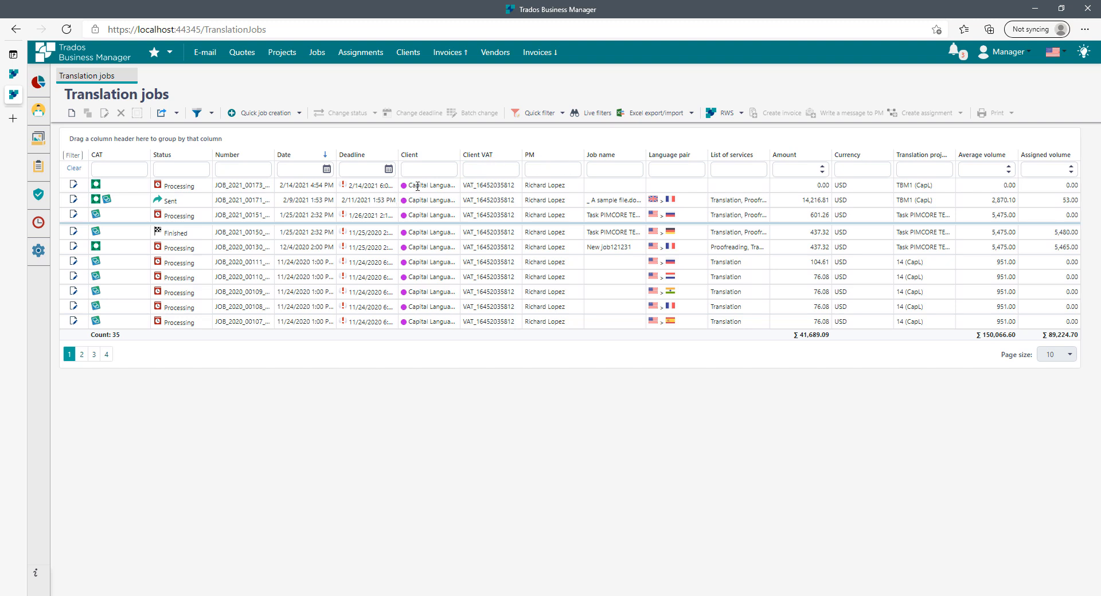
- Switch to the Manager's Translation jobs list in Edge and check the Client column on all four pages, returning to page 1
{"action": "left_click", "coordinate": [423, 188]}
{"action": "left_click", "coordinate": [424, 216]}
{"action": "left_click", "coordinate": [424, 293]}
{"action": "left_click", "coordinate": [425, 323]}
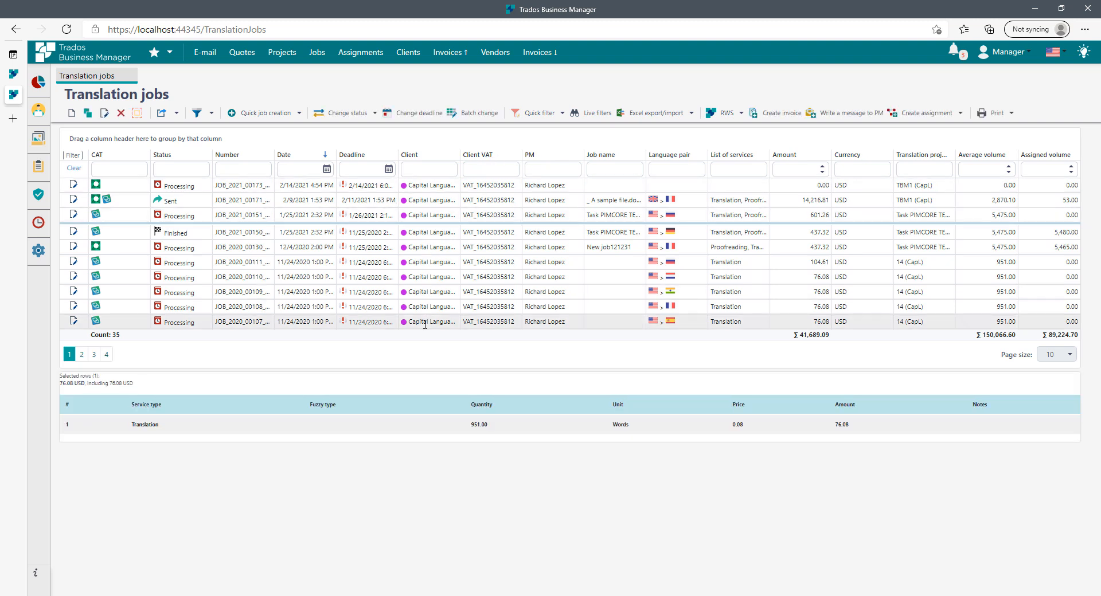
{"action": "left_click", "coordinate": [82, 354]}
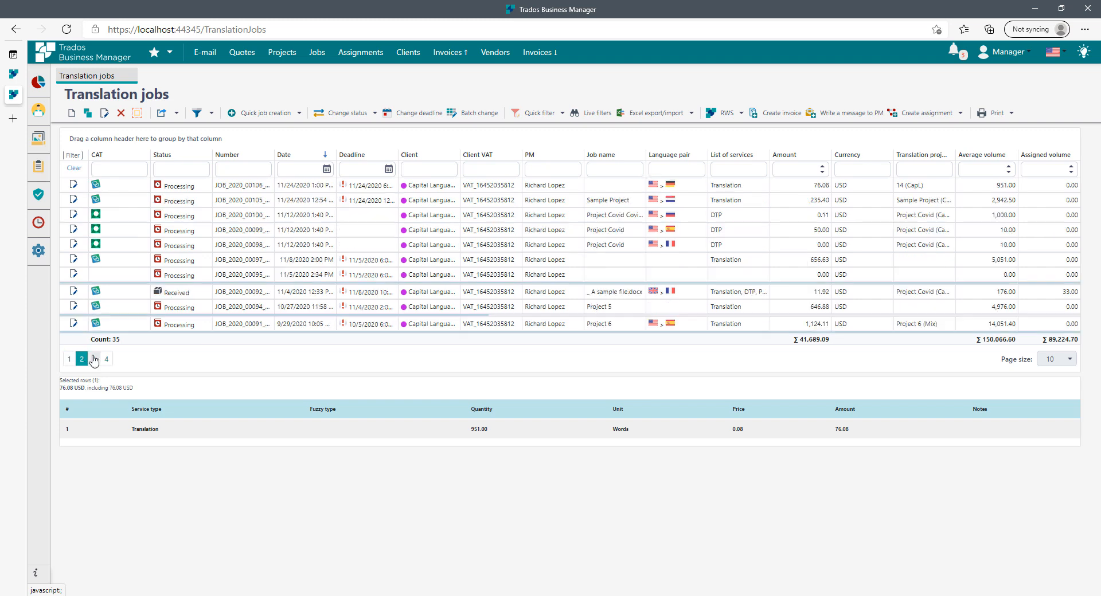
{"action": "left_click", "coordinate": [439, 244]}
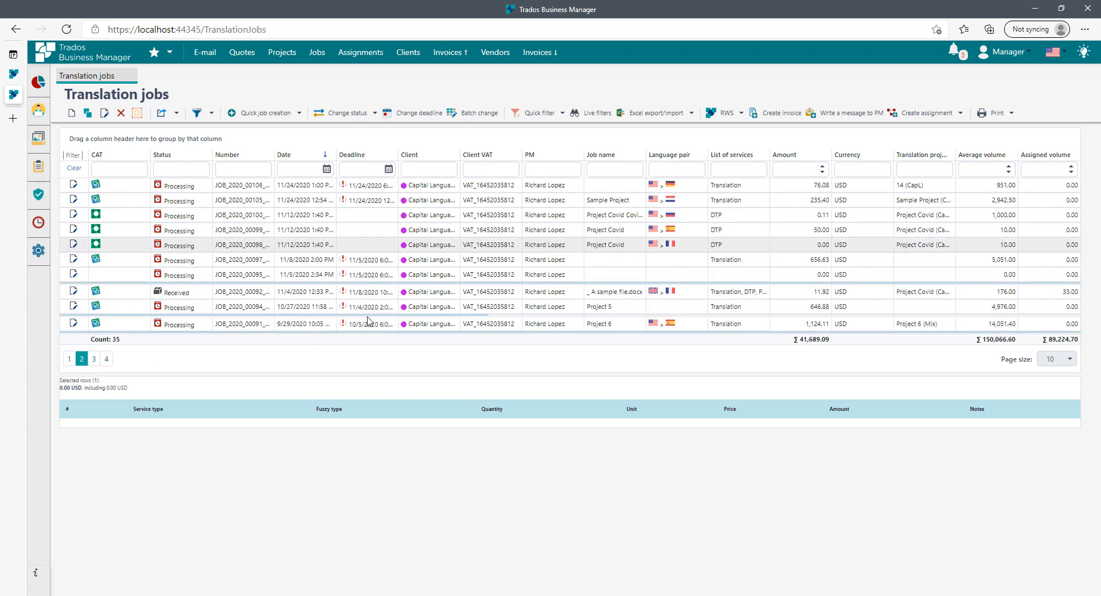
{"action": "left_click", "coordinate": [94, 358]}
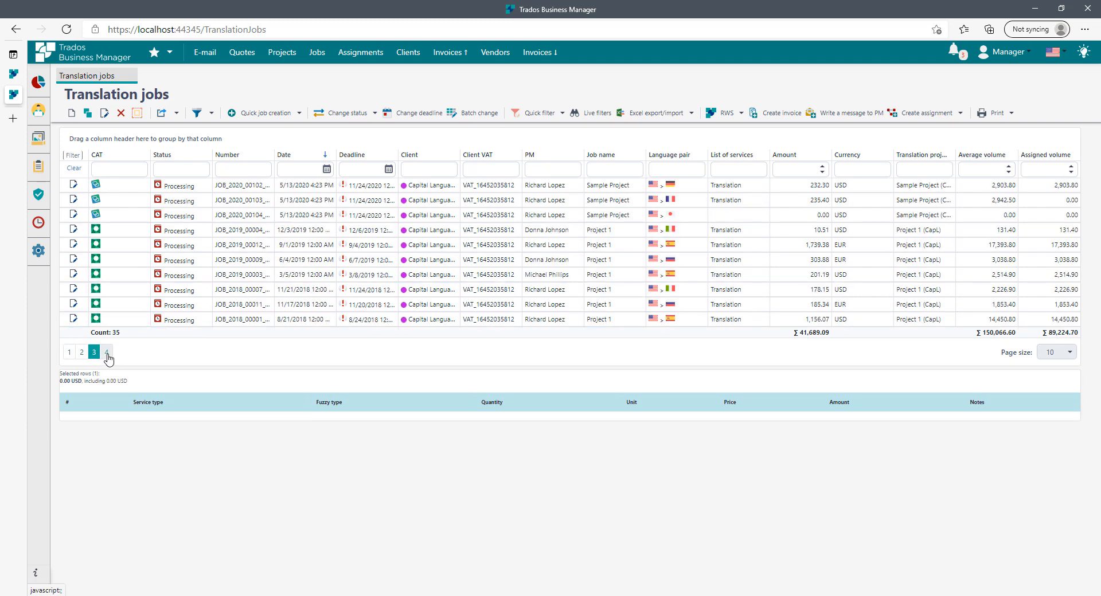
{"action": "left_click", "coordinate": [109, 355]}
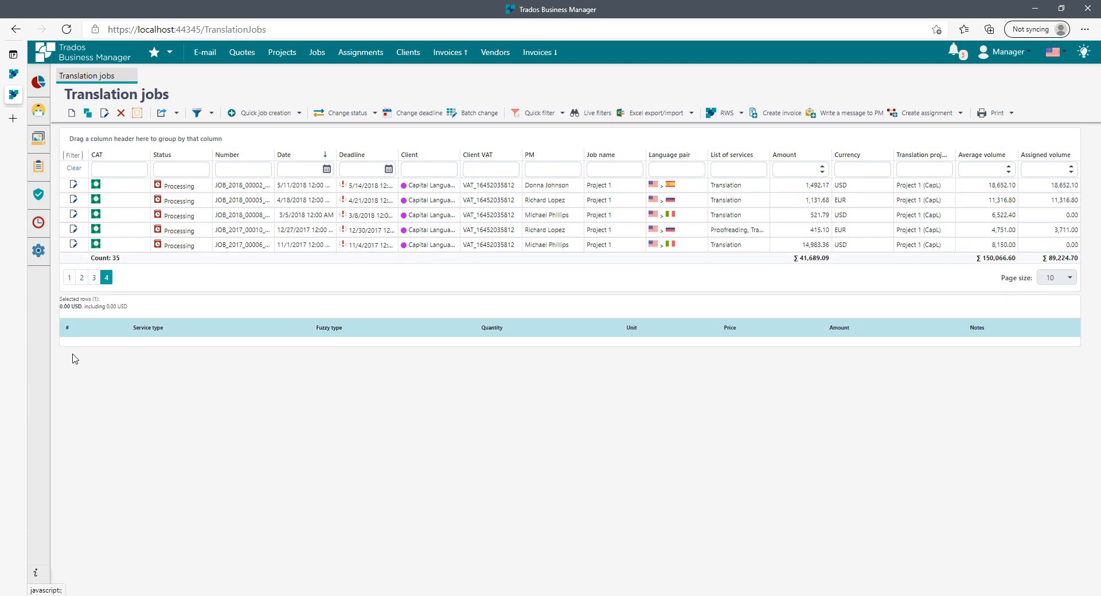
{"action": "left_click", "coordinate": [70, 279]}
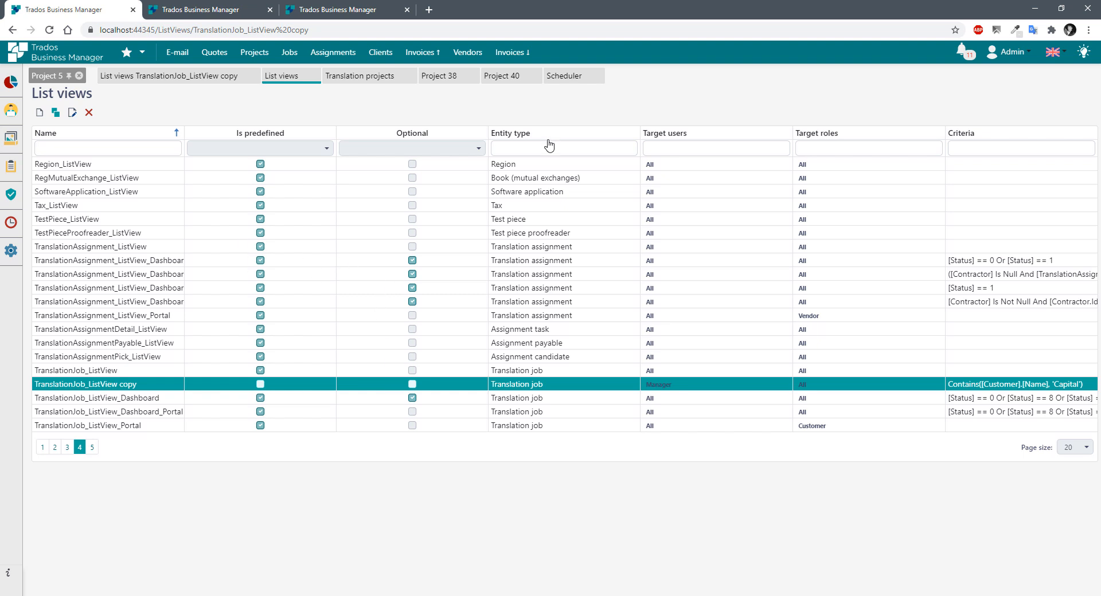
- Switch to the list views in Chrome, filter the entity type by "job" and clone TranslationJob_ListView_Portal
{"action": "left_click", "coordinate": [532, 148]}
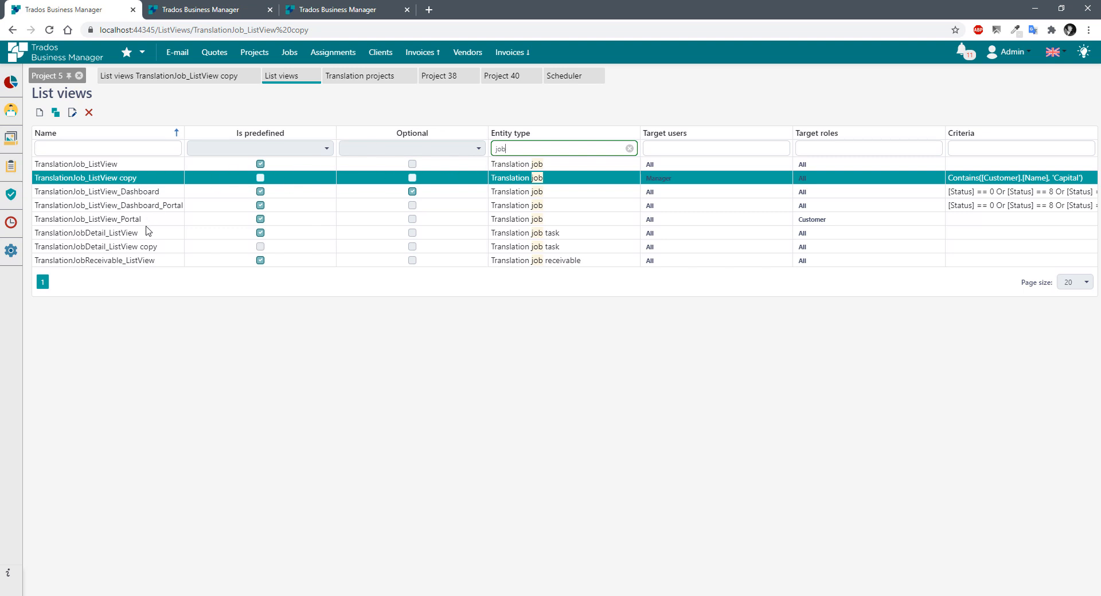
{"action": "left_click", "coordinate": [106, 219]}
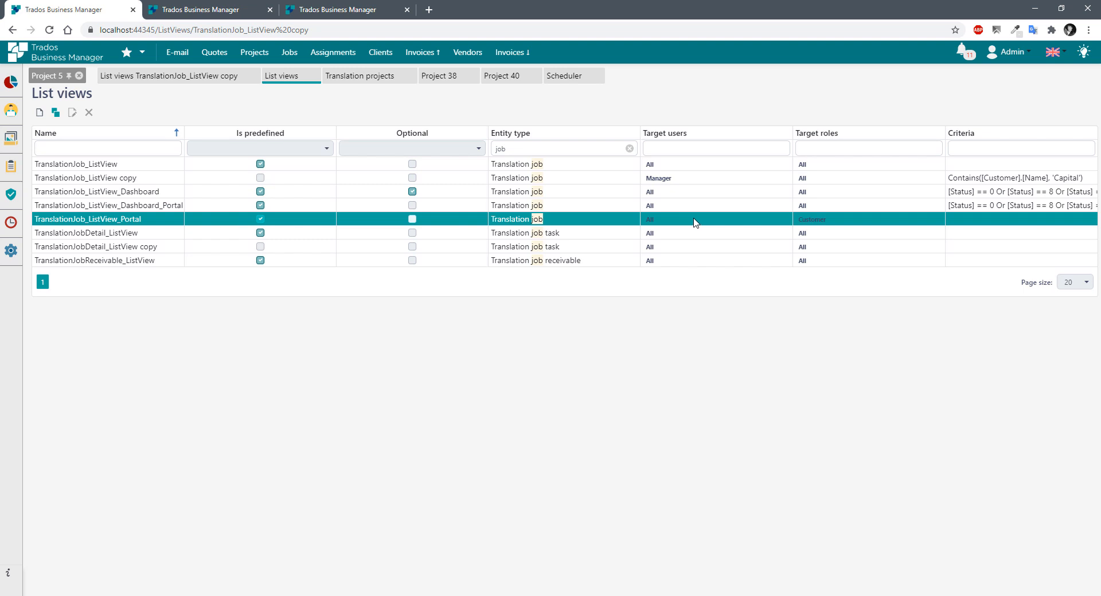
{"action": "left_click", "coordinate": [56, 113]}
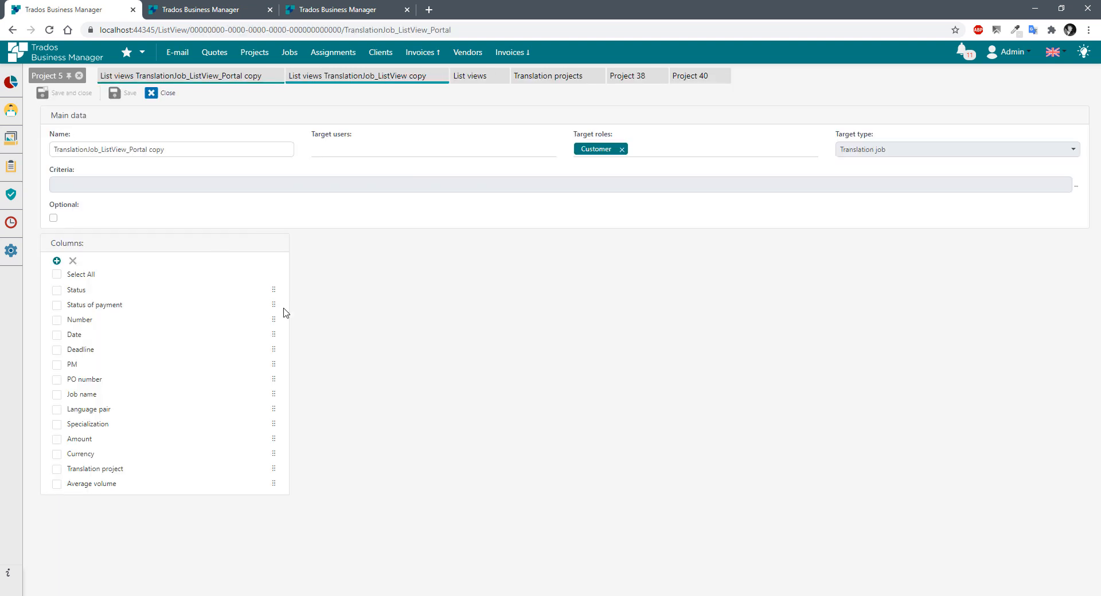
- Review the users available as target users for the cloned portal list view without choosing any
{"action": "left_click", "coordinate": [335, 152]}
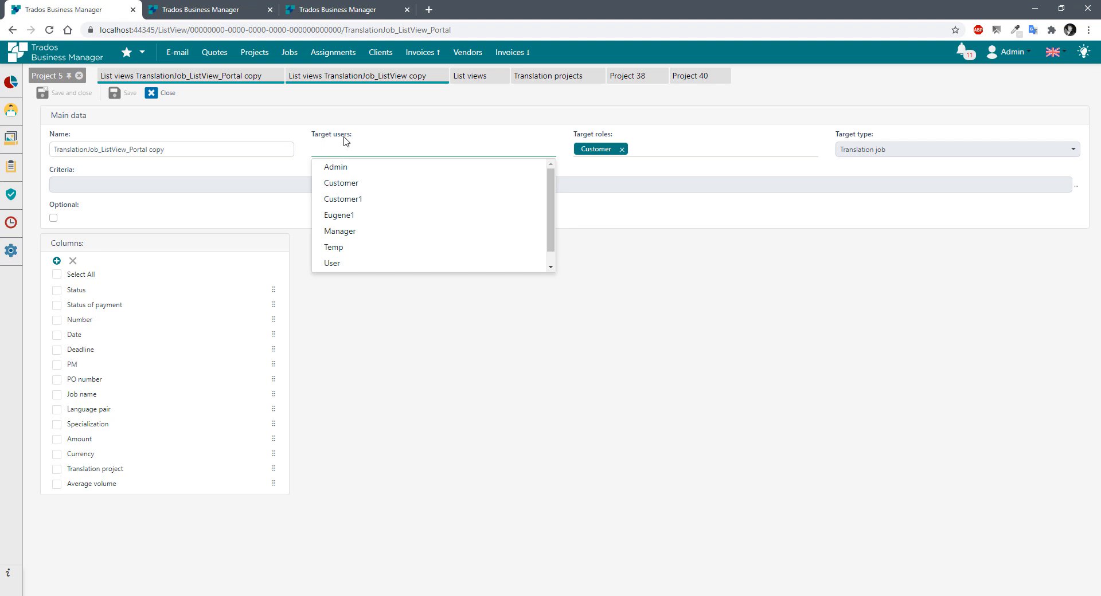
{"action": "left_click_drag", "start_coordinate": [344, 134], "coordinate": [348, 134]}
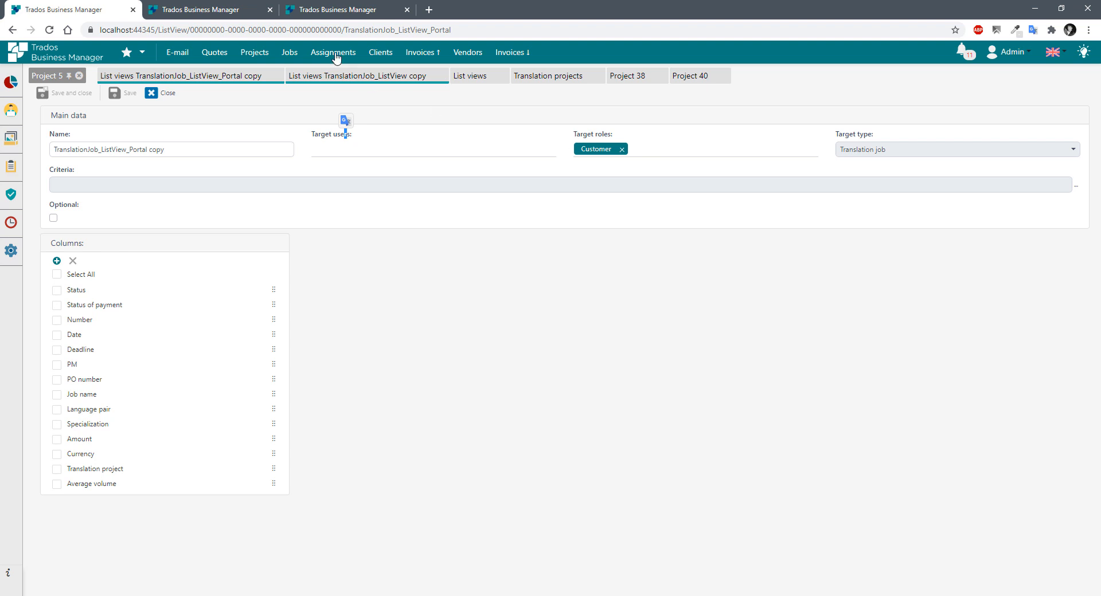
- Switch to the browser tab with the Users list, open the security roles list and select the Customer role
{"action": "left_click", "coordinate": [321, 10]}
{"action": "mouse_move", "coordinate": [11, 194]}
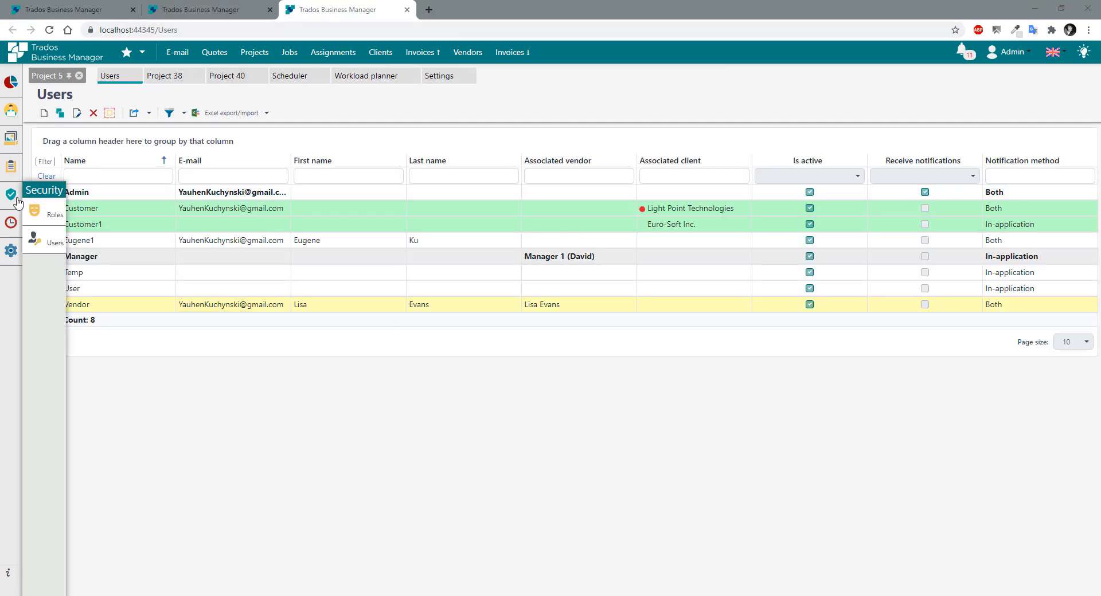
{"action": "left_click", "coordinate": [52, 249]}
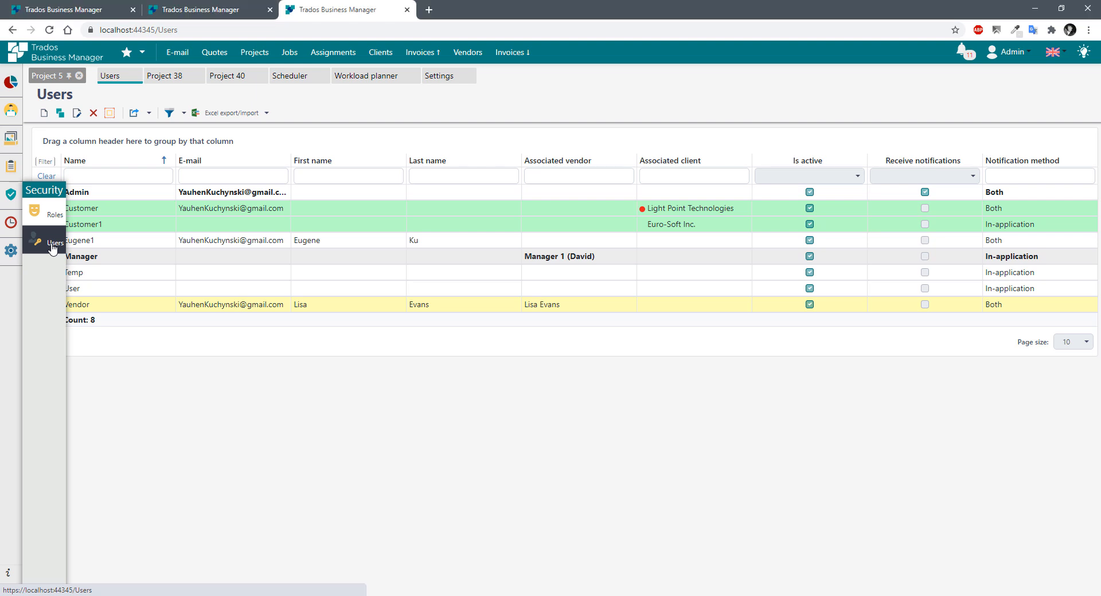
{"action": "left_click", "coordinate": [51, 213]}
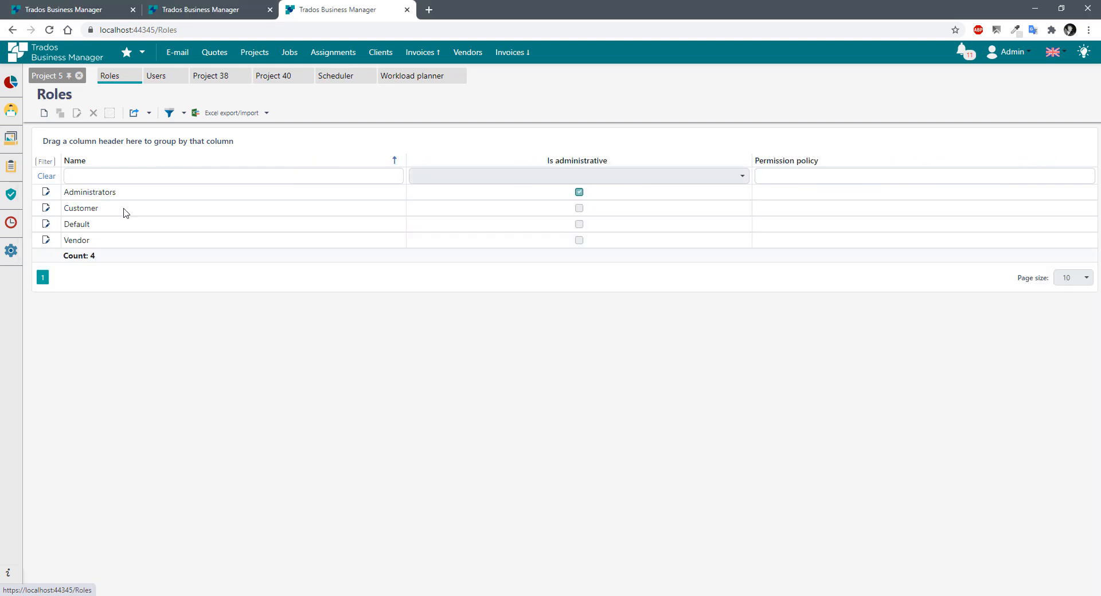
{"action": "left_click", "coordinate": [90, 210]}
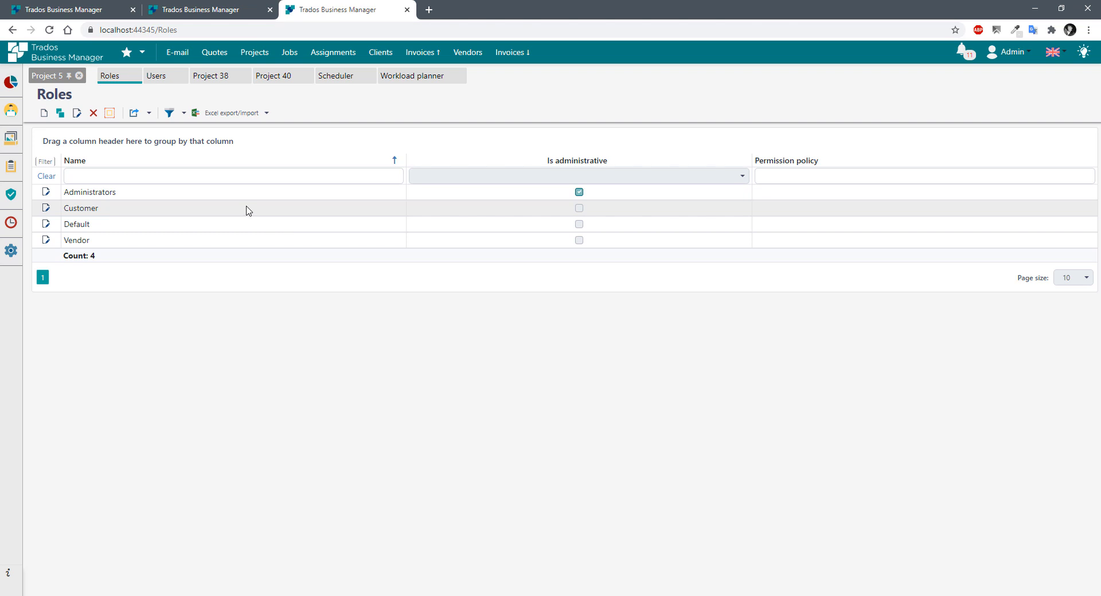
- Open the Customer1 user from the Users list and examine its assigned role and associated client
{"action": "left_click", "coordinate": [156, 76]}
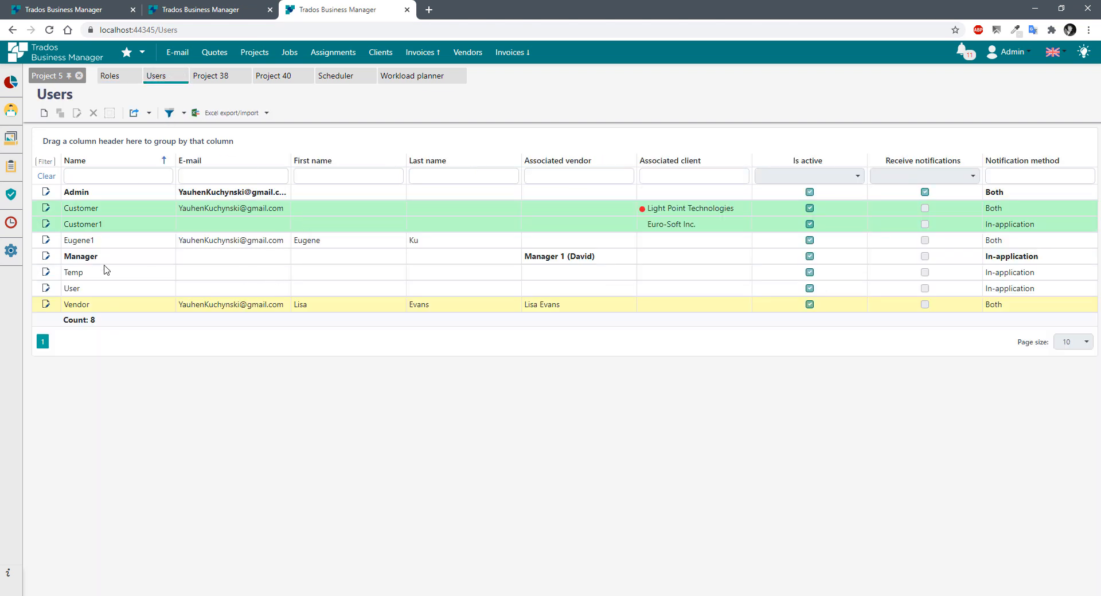
{"action": "double_click", "coordinate": [84, 223]}
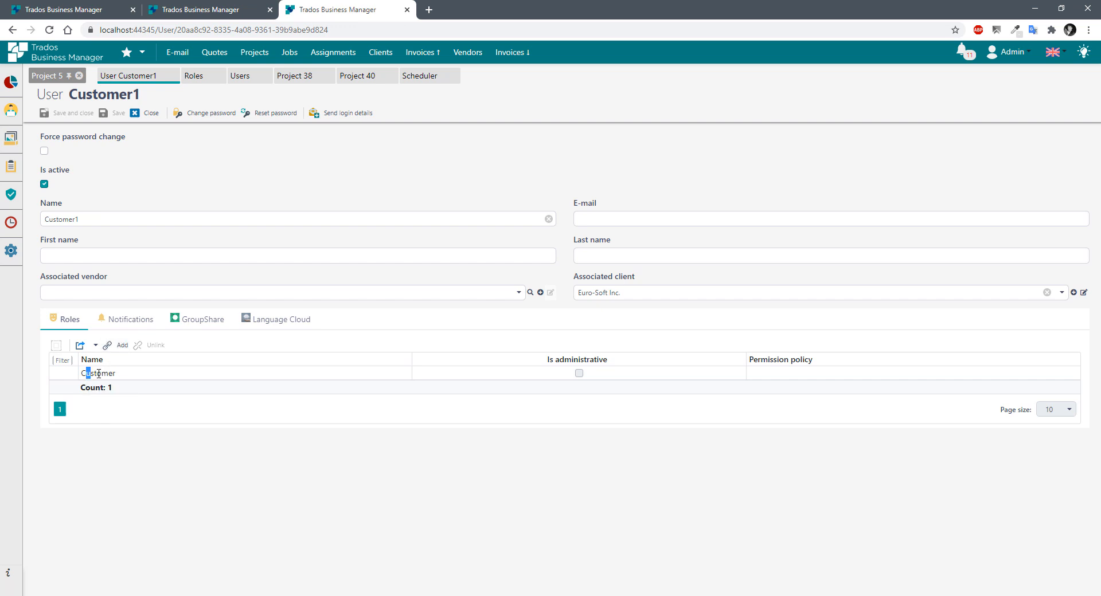
{"action": "left_click", "coordinate": [97, 376]}
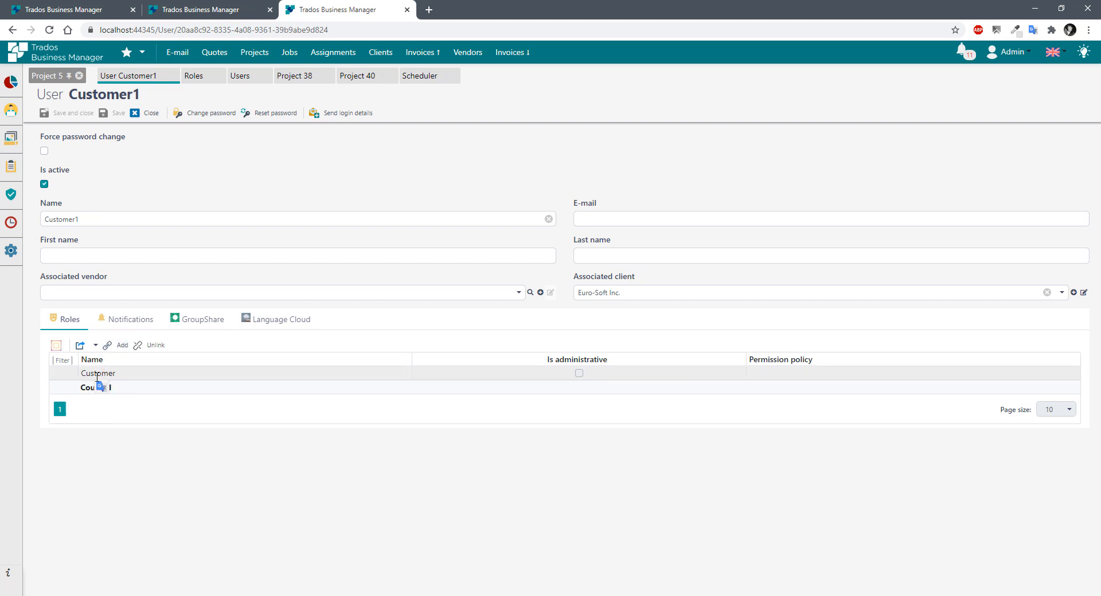
{"action": "left_click", "coordinate": [120, 344]}
{"action": "left_click", "coordinate": [1009, 303]}
{"action": "left_click_drag", "start_coordinate": [637, 292], "coordinate": [558, 297]}
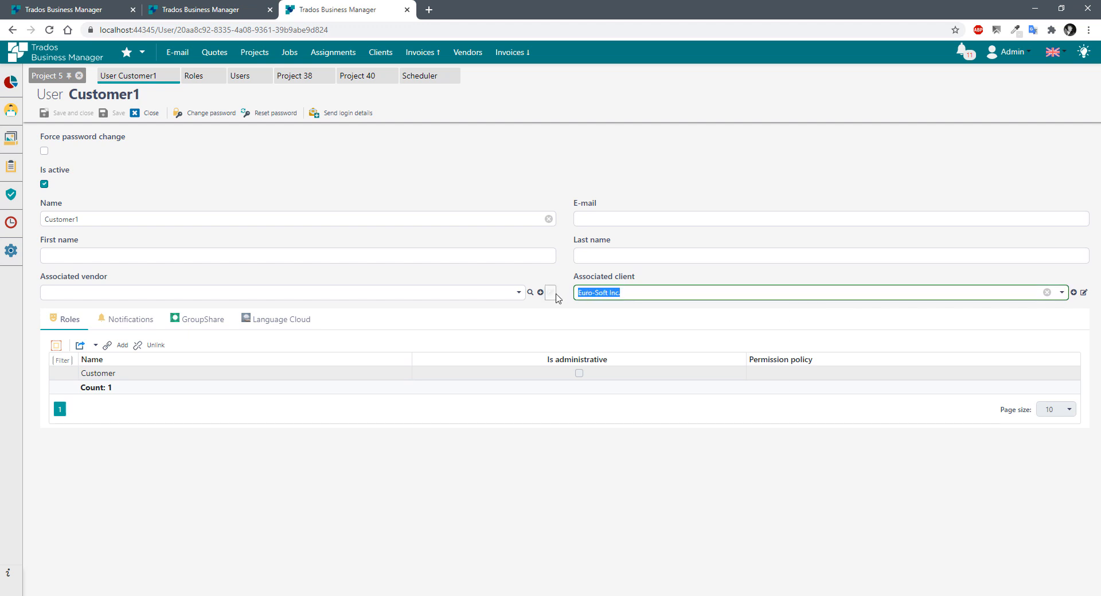
{"action": "left_click", "coordinate": [505, 168]}
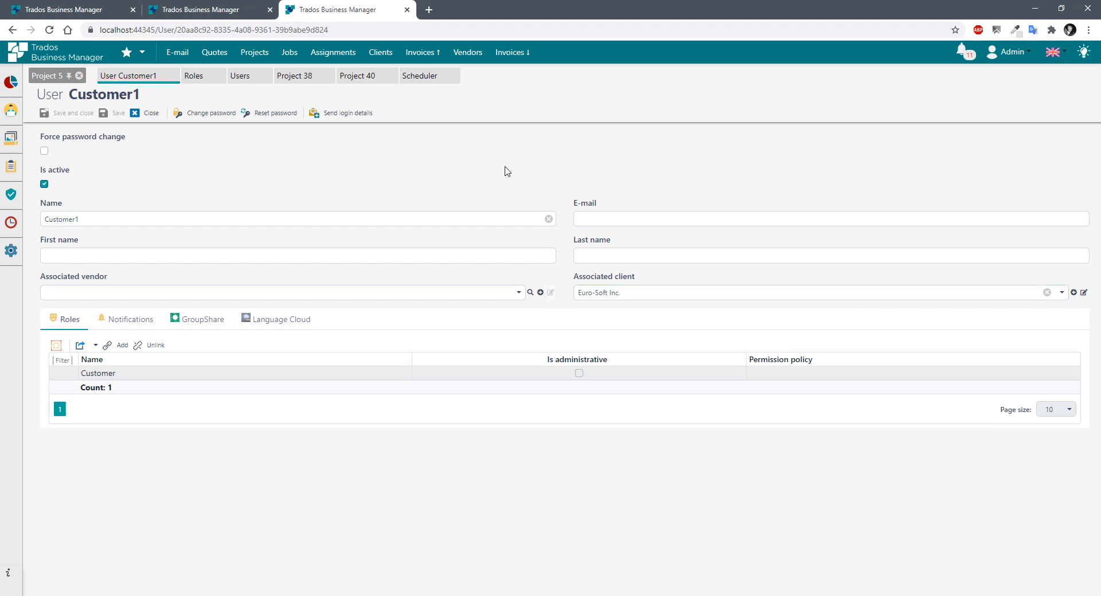
- Return to the cloned portal list view, review the available target roles and add Customer1 as a target user
{"action": "left_click", "coordinate": [195, 10]}
{"action": "left_click", "coordinate": [60, 13]}
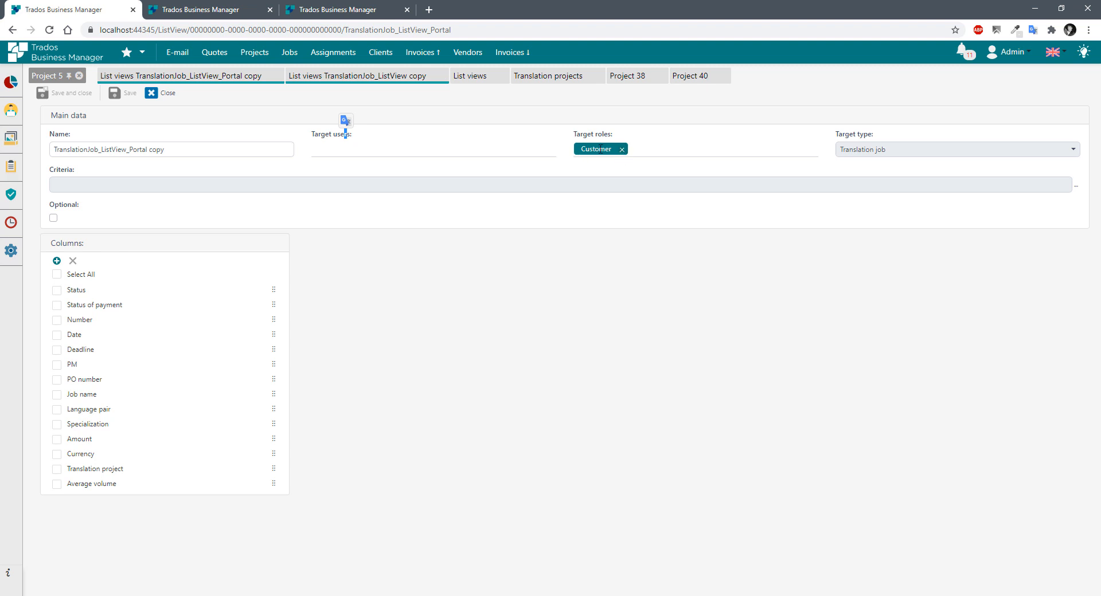
{"action": "left_click", "coordinate": [649, 154]}
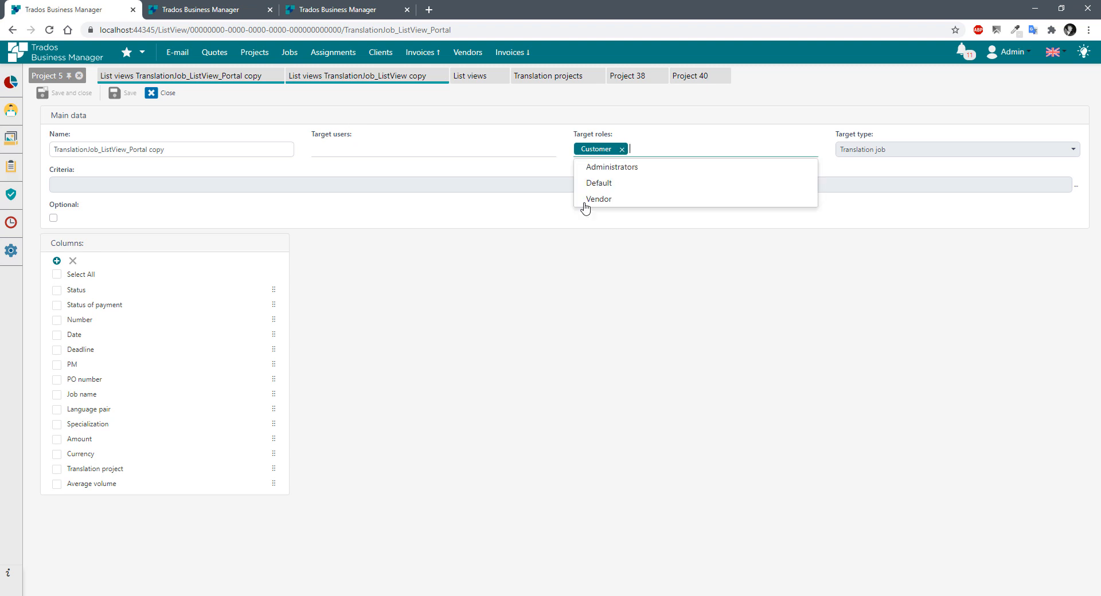
{"action": "left_click", "coordinate": [441, 345]}
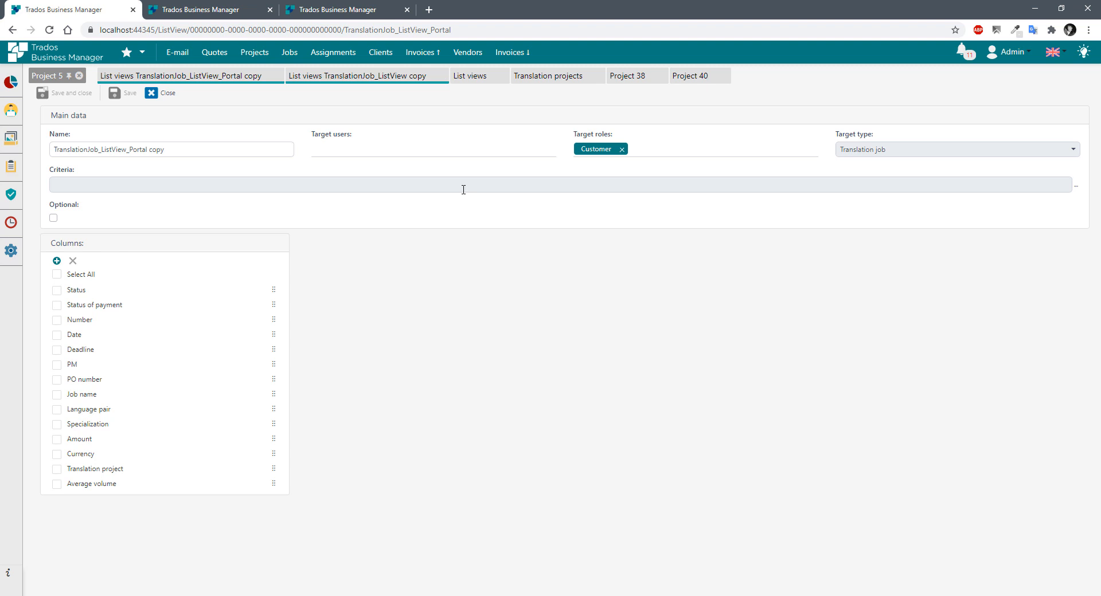
{"action": "left_click", "coordinate": [341, 150]}
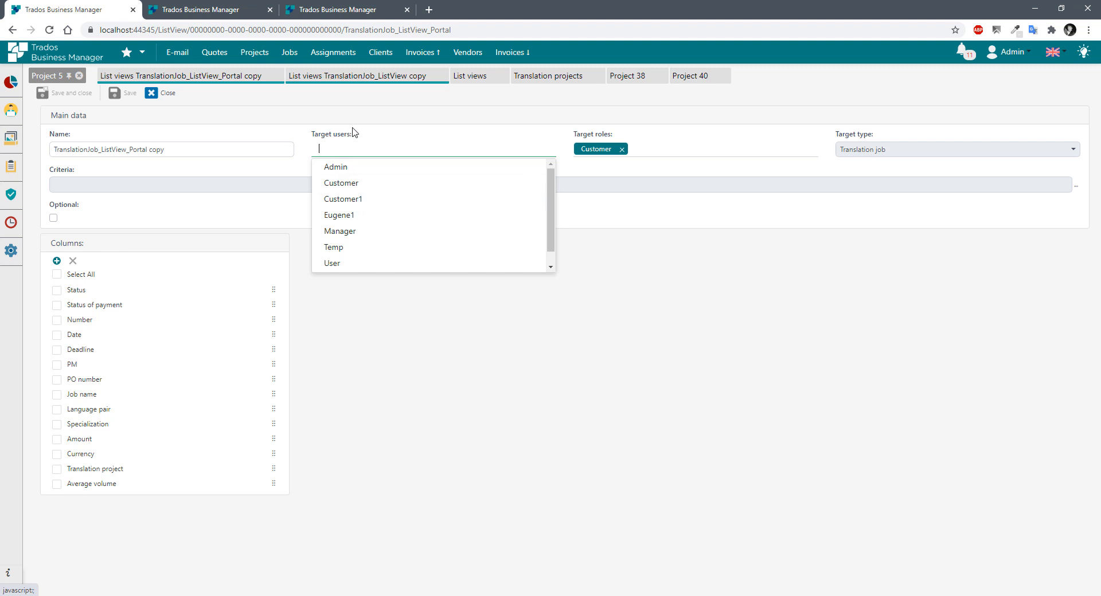
{"action": "left_click", "coordinate": [345, 199]}
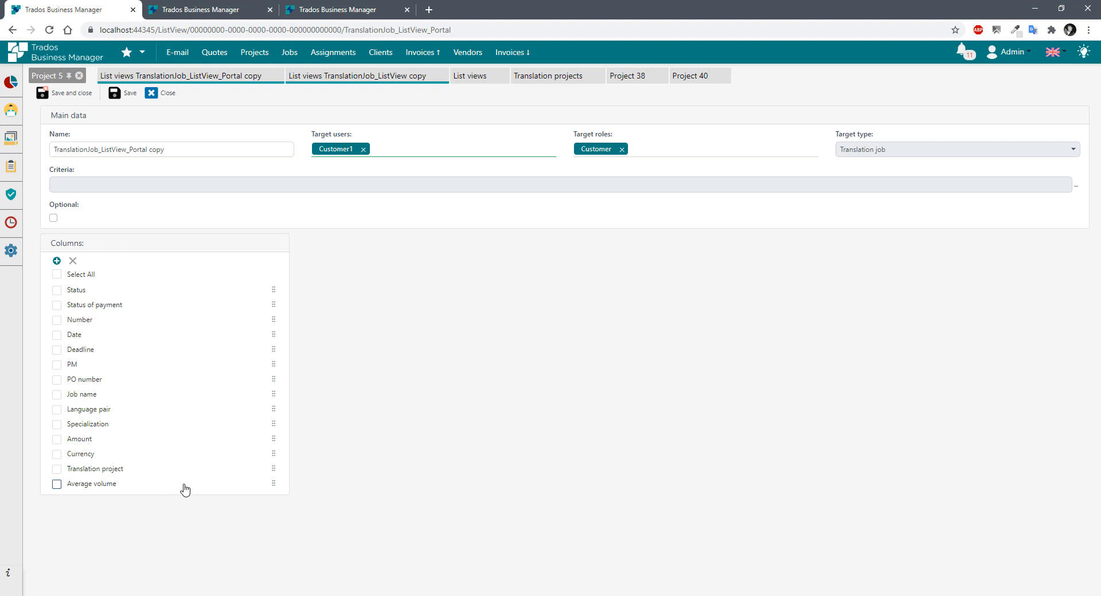
- Delete the Status of payment, PM, PO number, Language pair, Specialization, Translation project and Average volume columns and save the list view
{"action": "left_click", "coordinate": [57, 484]}
{"action": "left_click", "coordinate": [57, 470]}
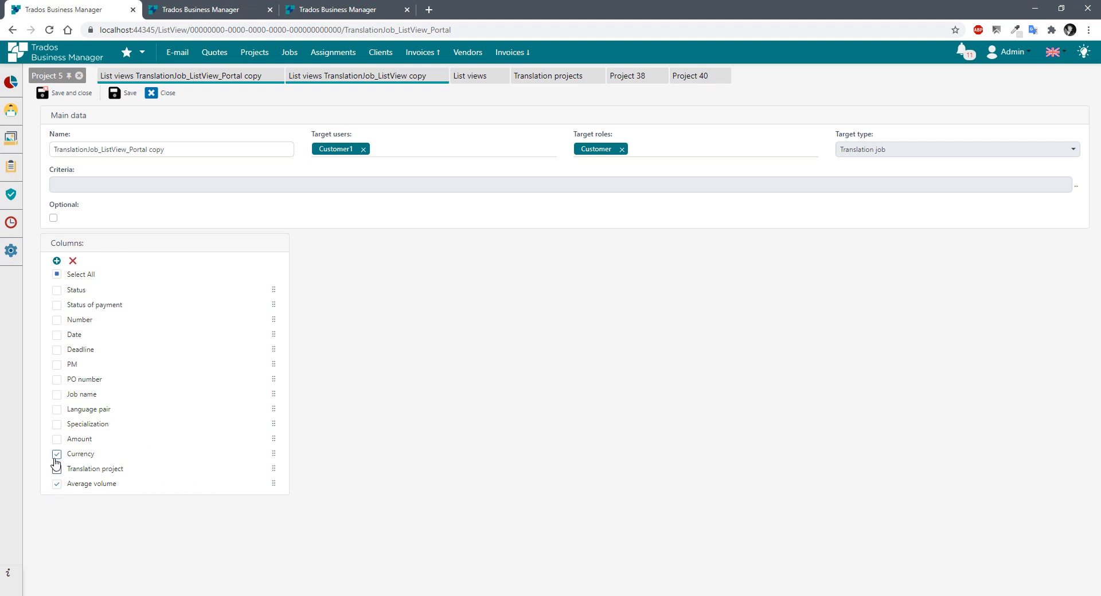
{"action": "left_click", "coordinate": [57, 424]}
{"action": "left_click", "coordinate": [57, 410]}
{"action": "left_click", "coordinate": [56, 380]}
{"action": "left_click", "coordinate": [57, 365]}
{"action": "left_click", "coordinate": [57, 306]}
{"action": "left_click", "coordinate": [73, 262]}
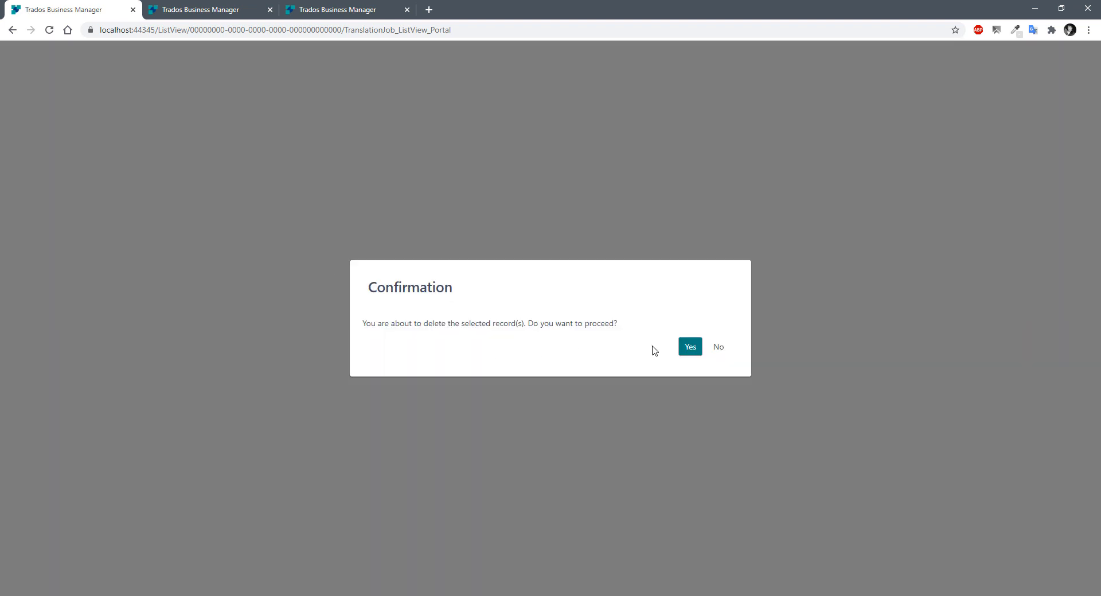
{"action": "left_click", "coordinate": [688, 346]}
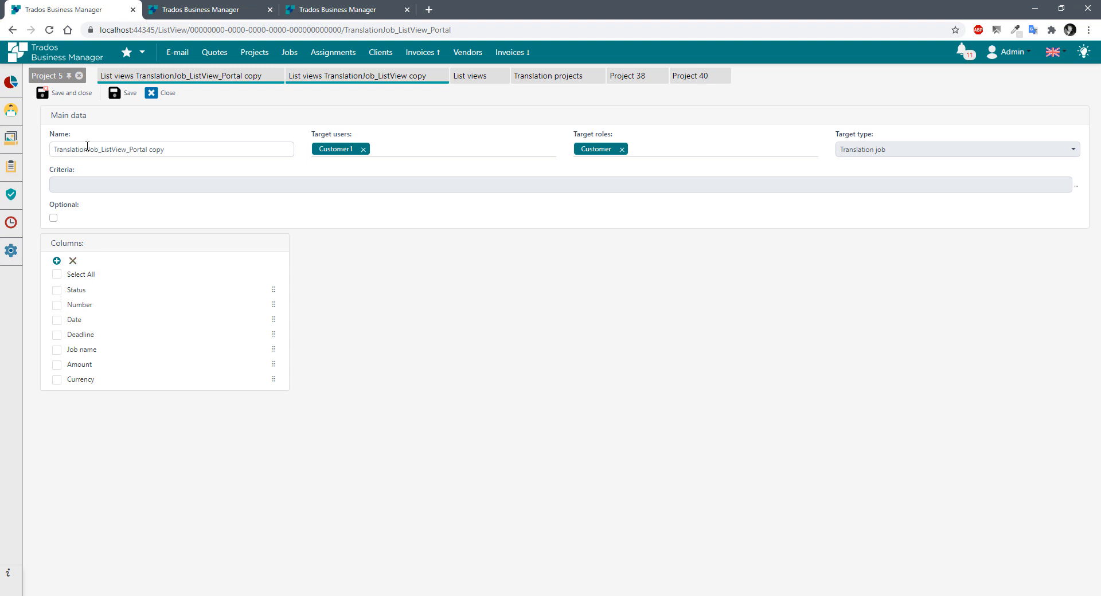
{"action": "left_click", "coordinate": [119, 96]}
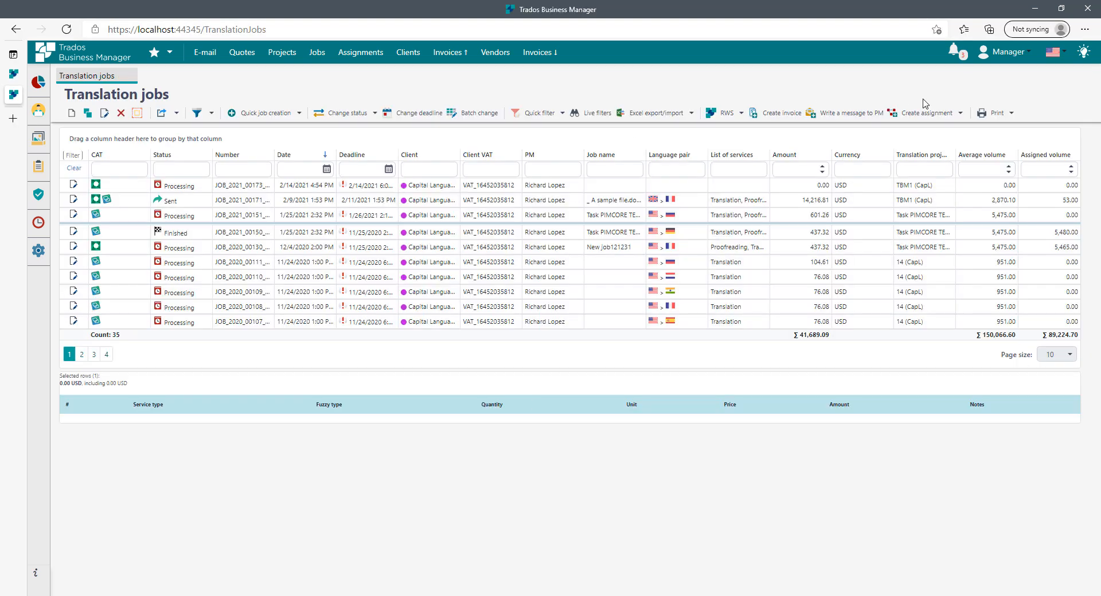
- Switch to Edge, sign in as Customer1 instead of Manager with the password left empty, and examine the columns of the Jobs list
{"action": "left_click", "coordinate": [1008, 51]}
{"action": "left_click", "coordinate": [1013, 83]}
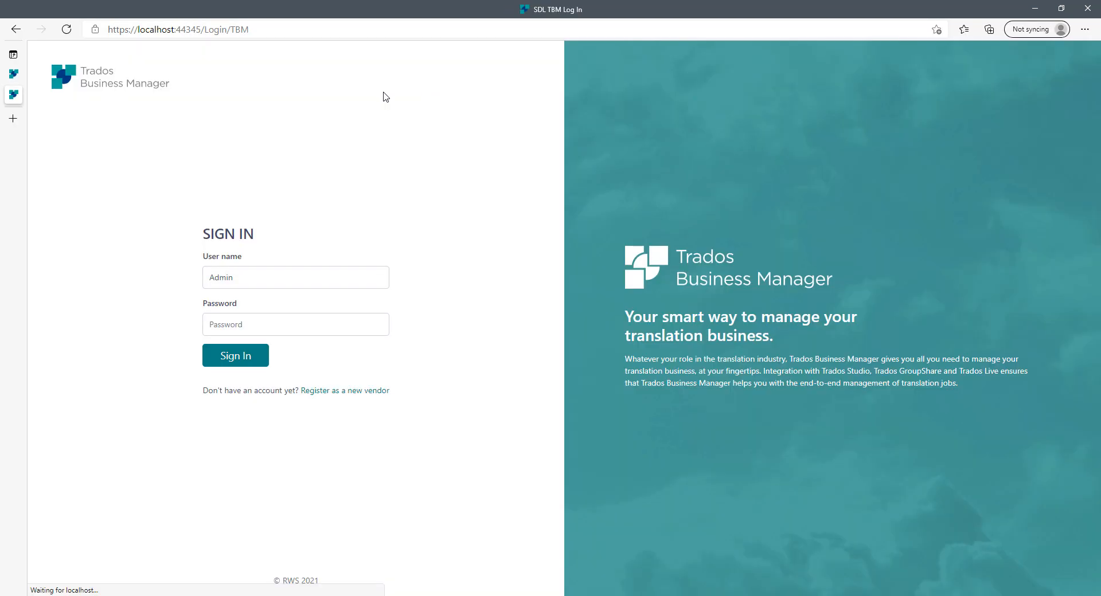
{"action": "double_click", "coordinate": [263, 276]}
{"action": "type", "text": "Custo"}
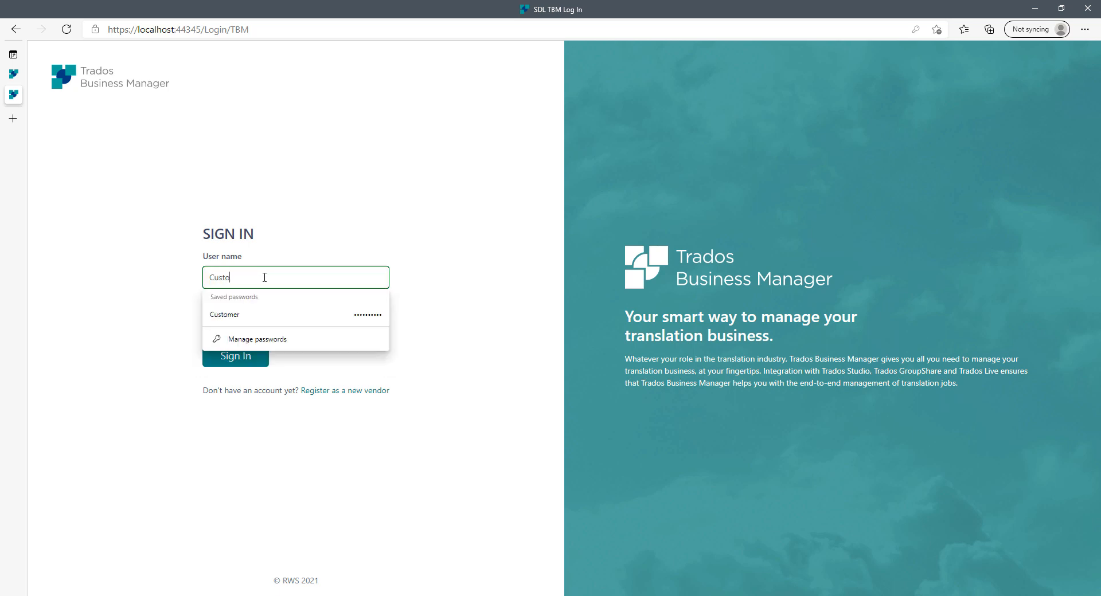
{"action": "type", "text": "mer1"}
{"action": "key", "text": "Tab"}
{"action": "key", "text": "BackSpace"}
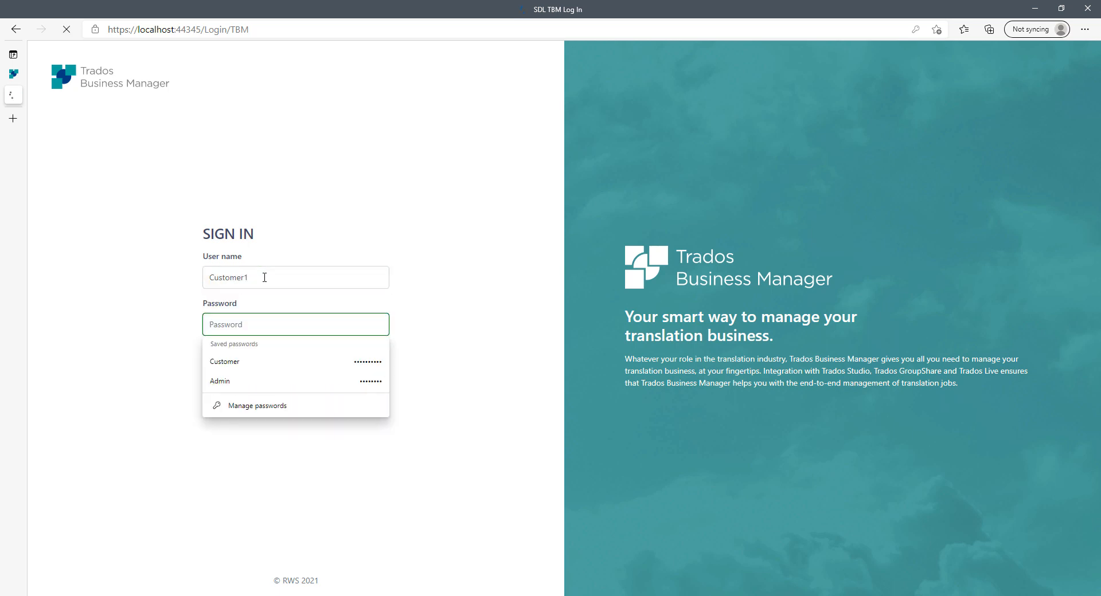
{"action": "key", "text": "Return"}
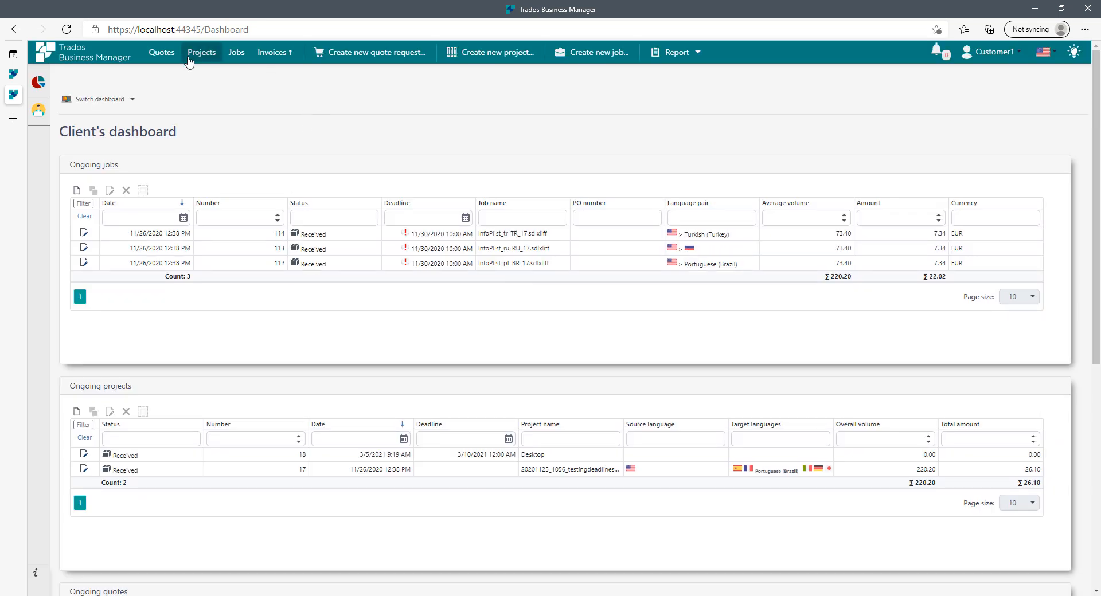
{"action": "left_click", "coordinate": [237, 54]}
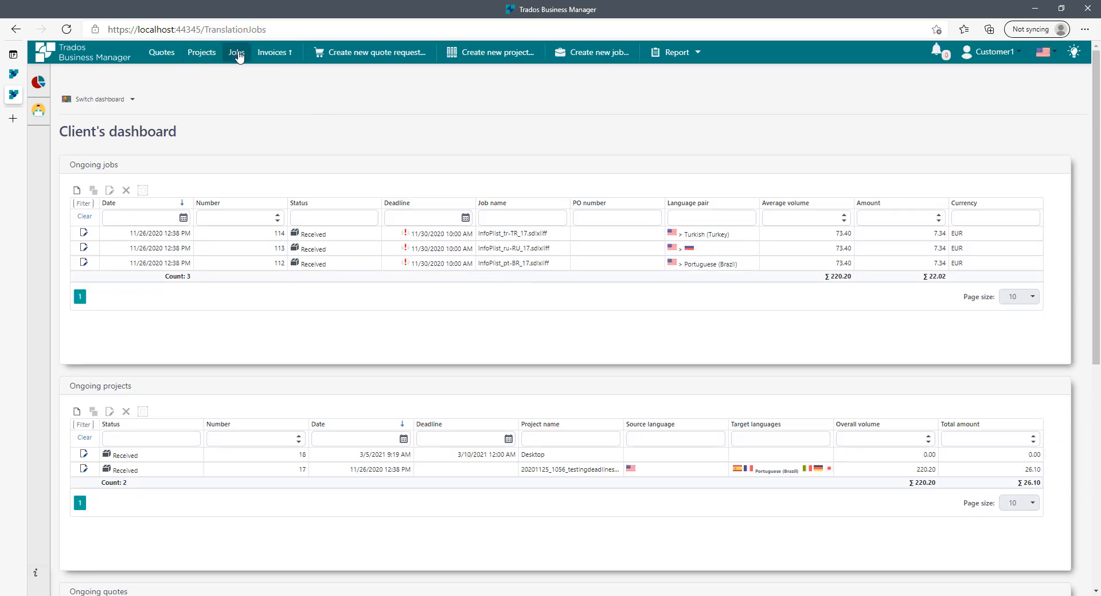
{"action": "left_click", "coordinate": [646, 217]}
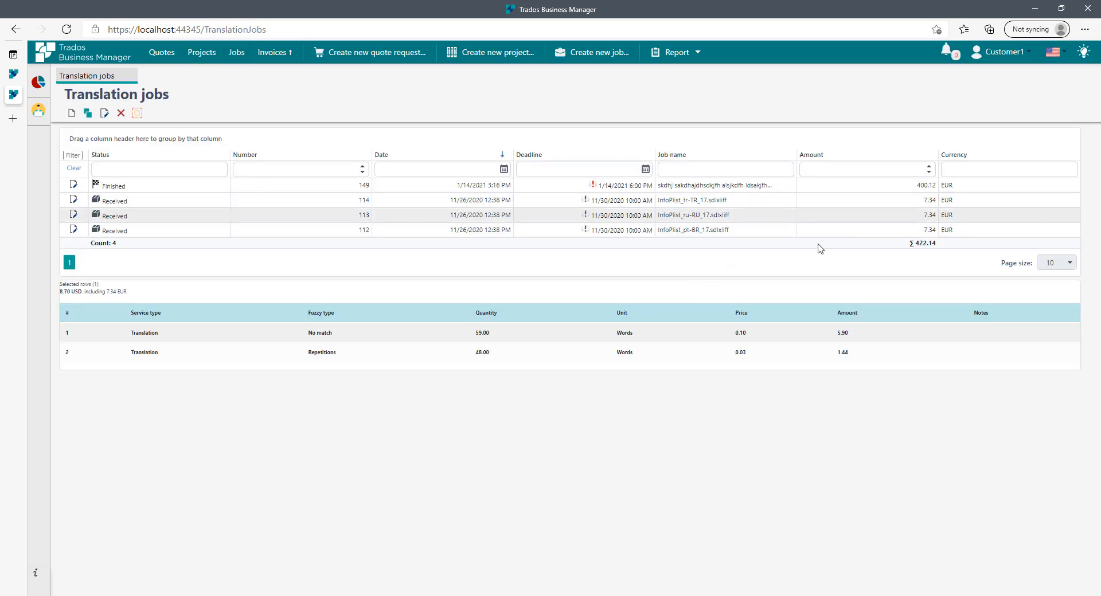
- Sign in as the Customer user instead of Customer1 using the saved password, and examine the columns of the Jobs list for comparison
{"action": "left_click", "coordinate": [1002, 52]}
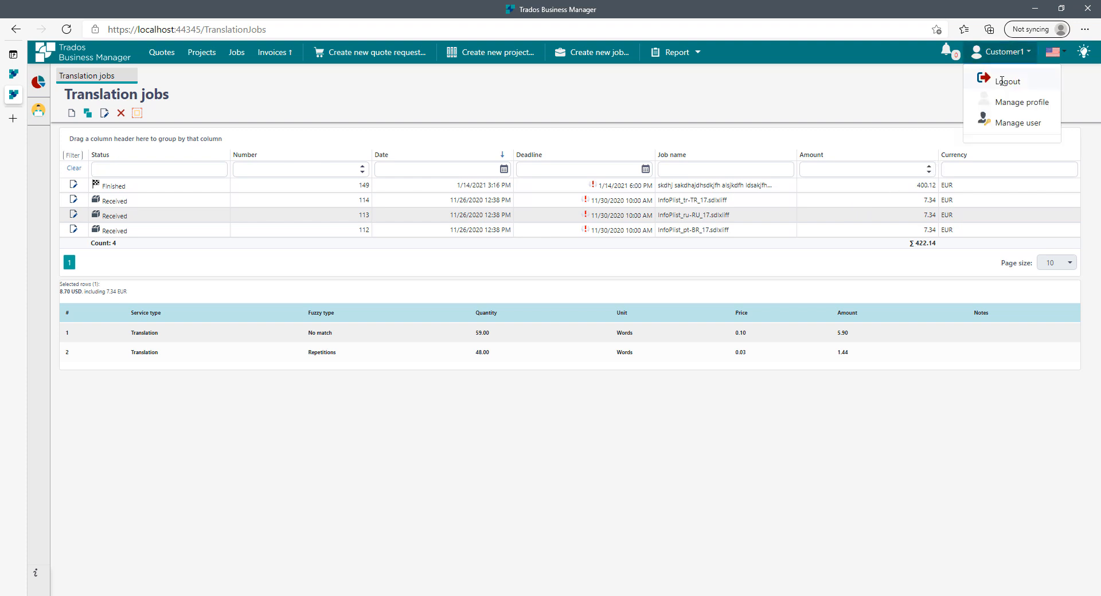
{"action": "left_click", "coordinate": [979, 79]}
{"action": "left_click", "coordinate": [256, 280]}
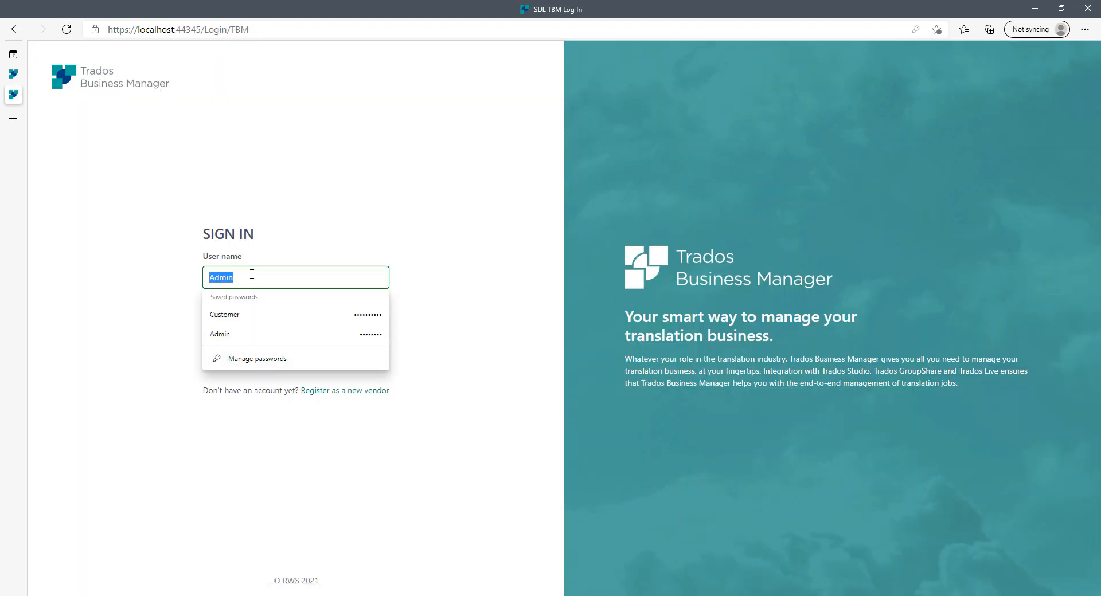
{"action": "left_click", "coordinate": [248, 314]}
{"action": "left_click", "coordinate": [209, 353]}
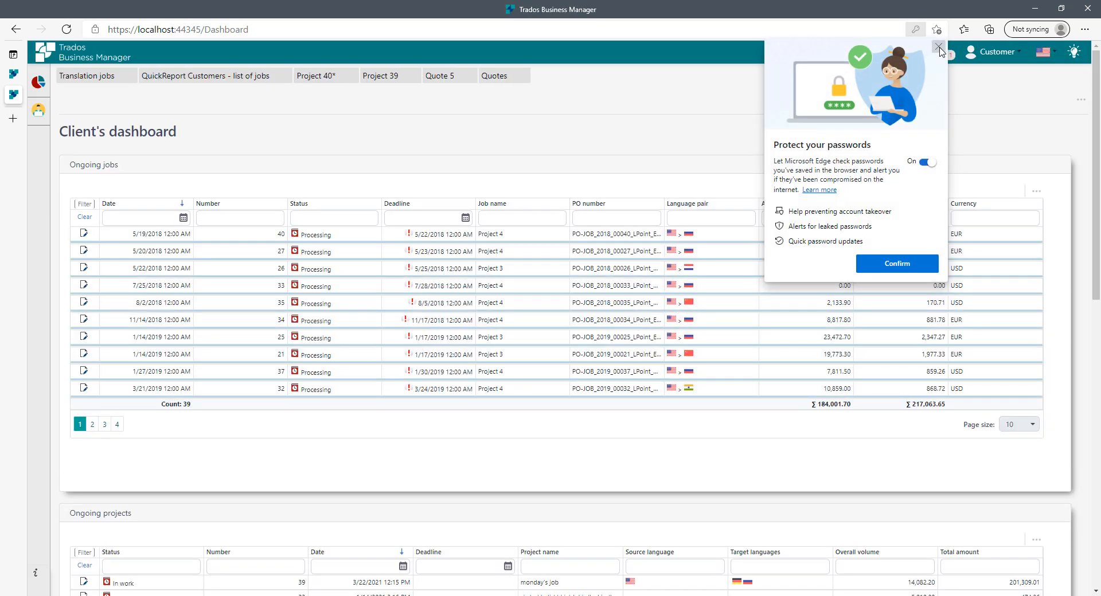
{"action": "left_click", "coordinate": [939, 47]}
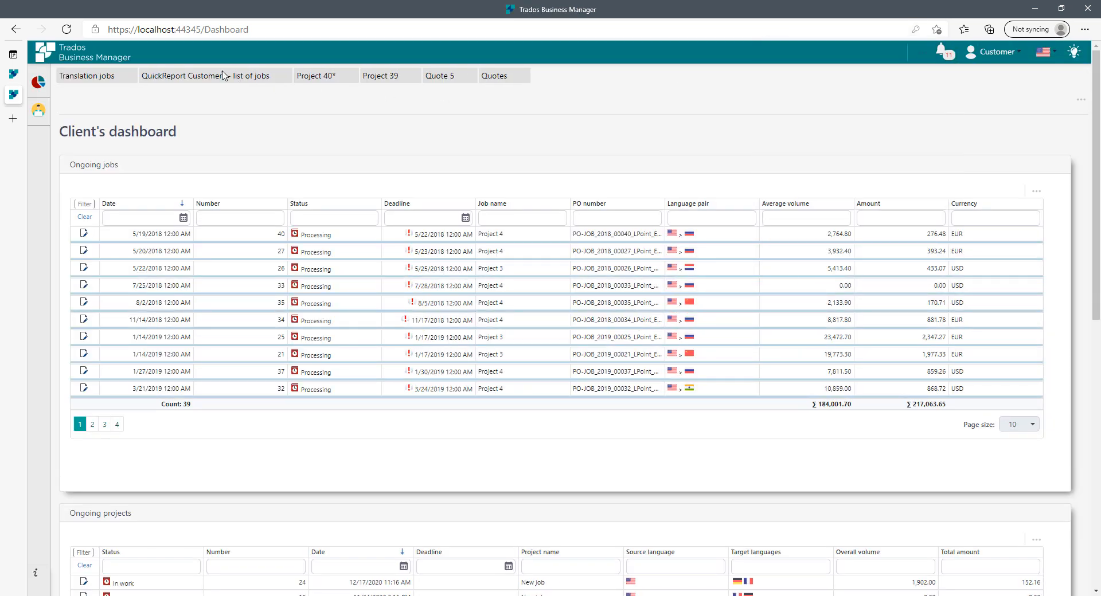
{"action": "left_click", "coordinate": [235, 53]}
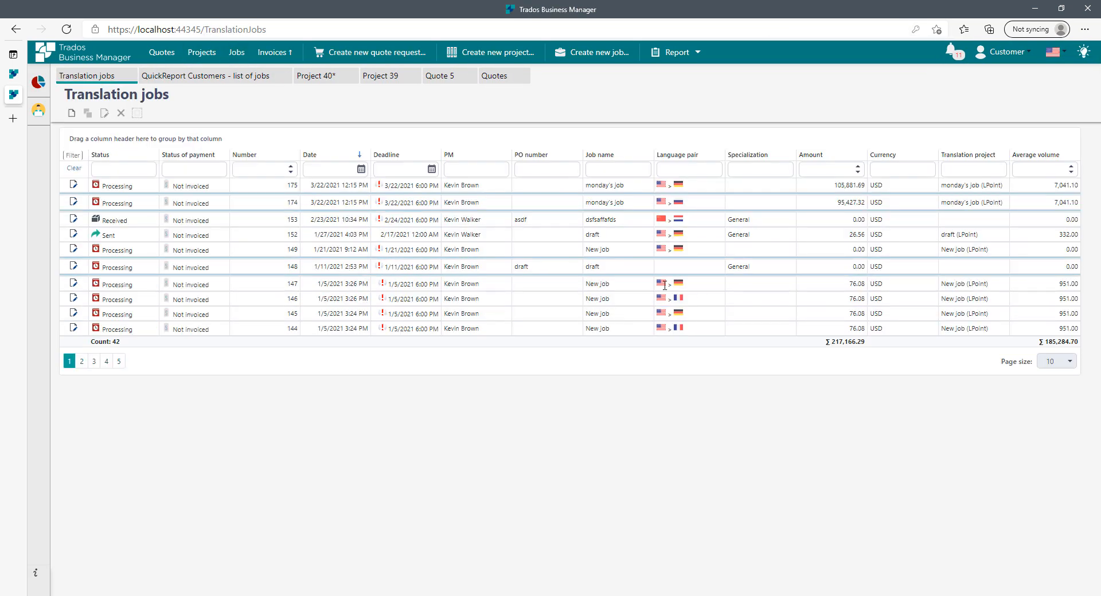
{"action": "left_click", "coordinate": [665, 283]}
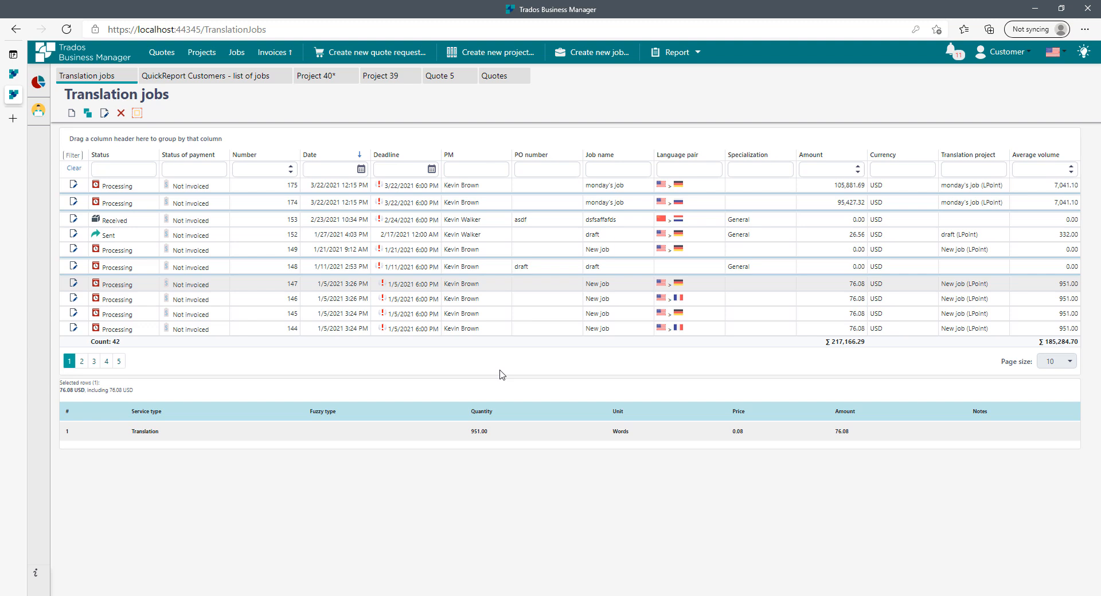
- Switch back to Chrome, review the fields offered for a new column without adding one, and close the cloned portal list view
{"action": "left_click", "coordinate": [362, 595]}
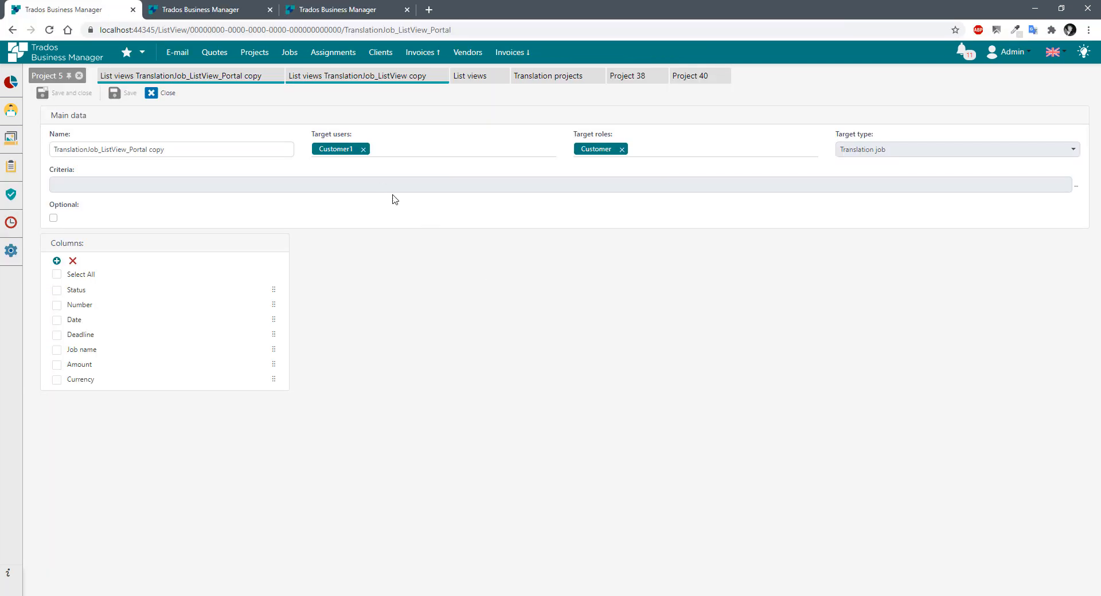
{"action": "left_click", "coordinate": [57, 262]}
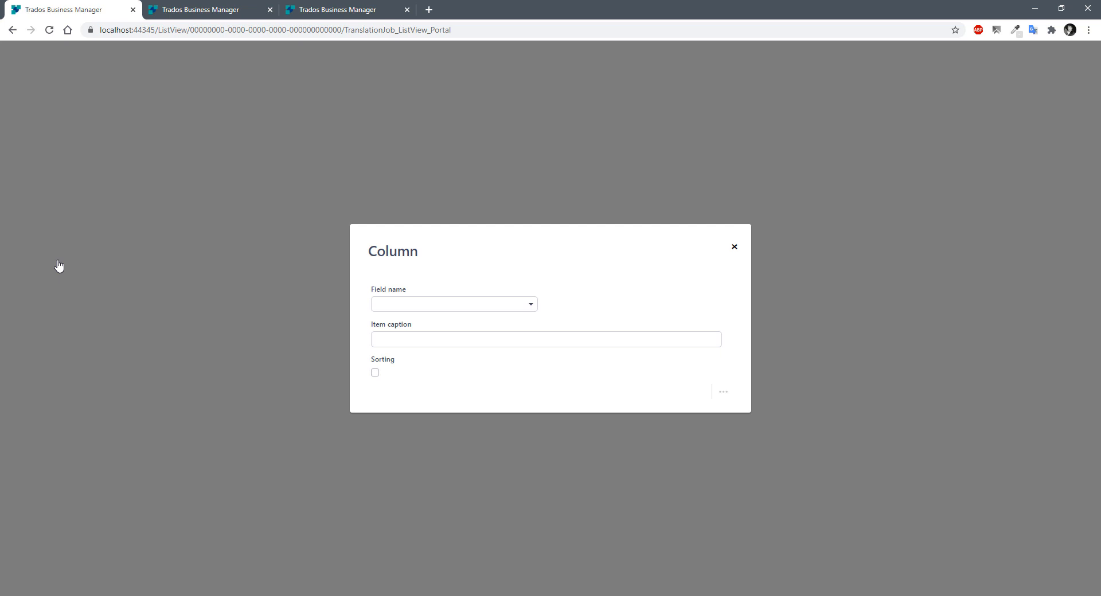
{"action": "left_click", "coordinate": [537, 305]}
{"action": "scroll", "coordinate": [467, 355], "scroll_direction": "down", "scroll_amount": 2}
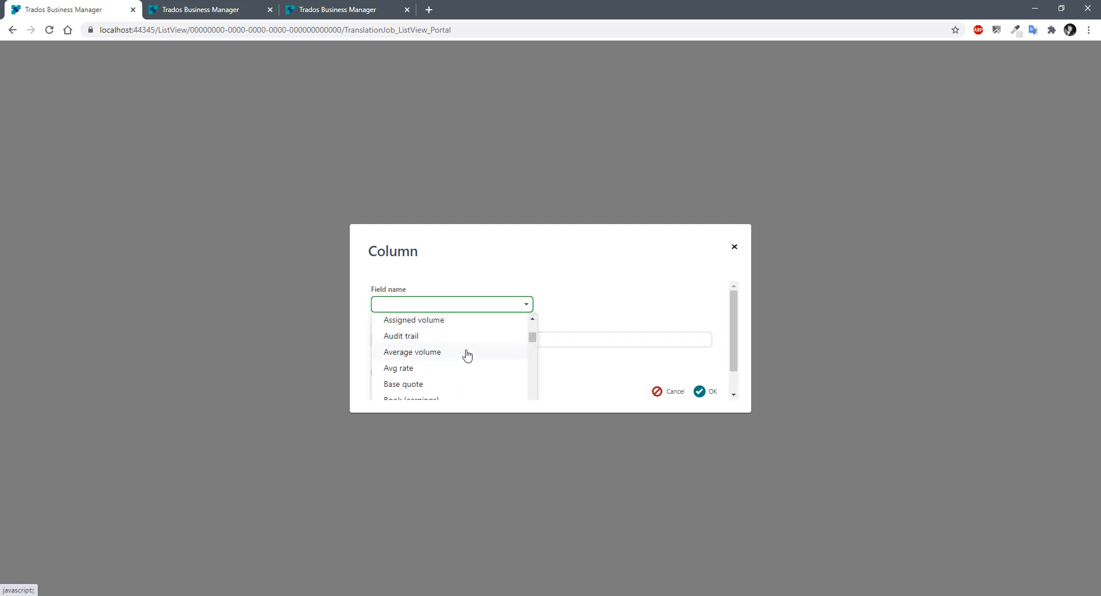
{"action": "scroll", "coordinate": [467, 355], "scroll_direction": "down", "scroll_amount": 8}
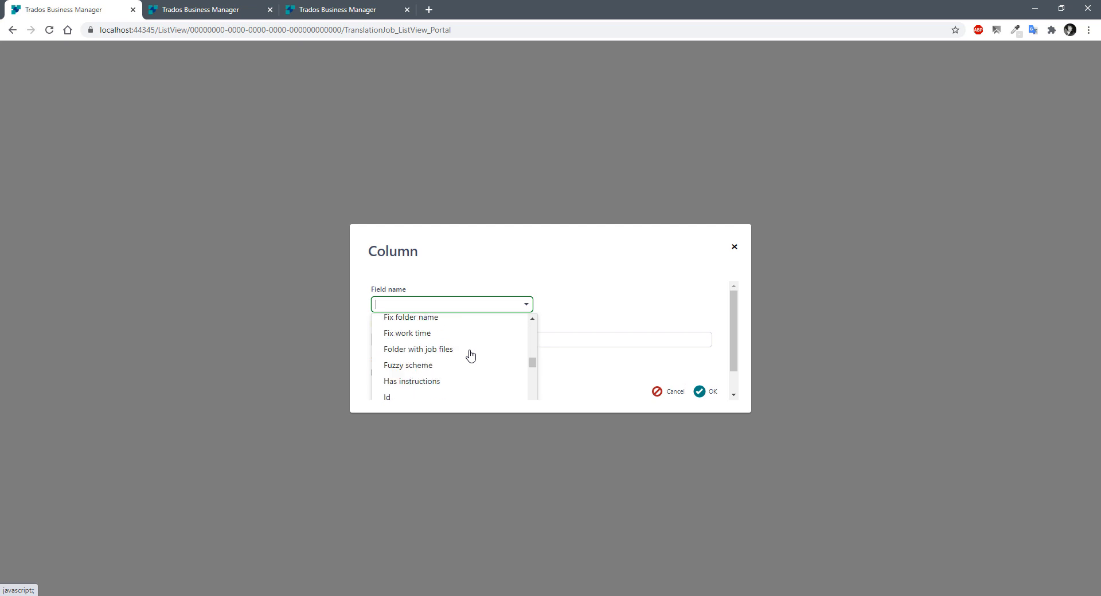
{"action": "scroll", "coordinate": [473, 351], "scroll_direction": "up", "scroll_amount": 2}
{"action": "scroll", "coordinate": [478, 347], "scroll_direction": "down", "scroll_amount": 2}
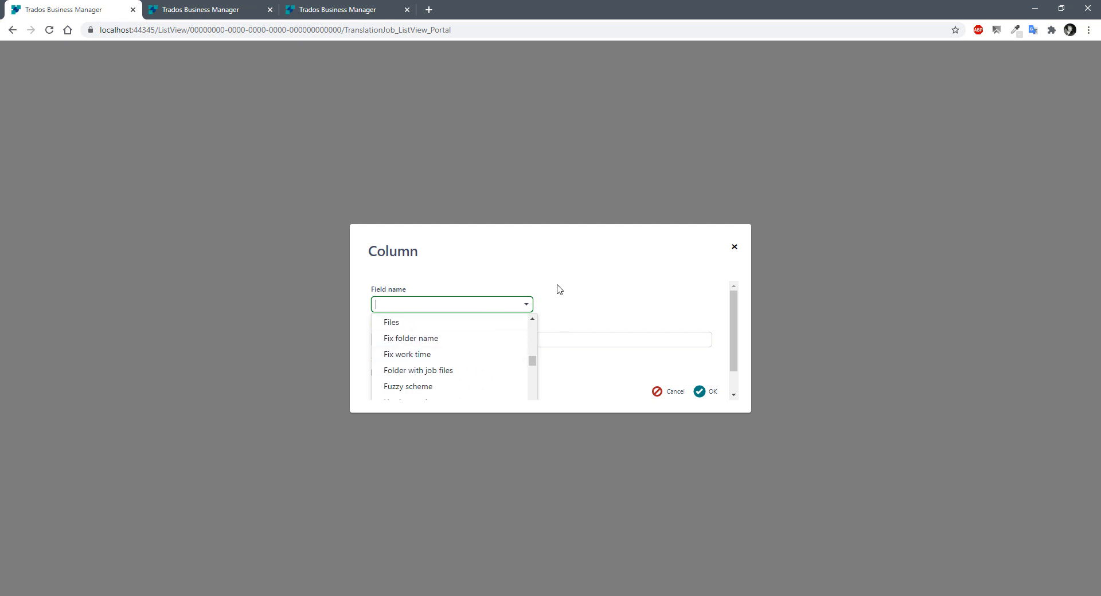
{"action": "left_click", "coordinate": [578, 274]}
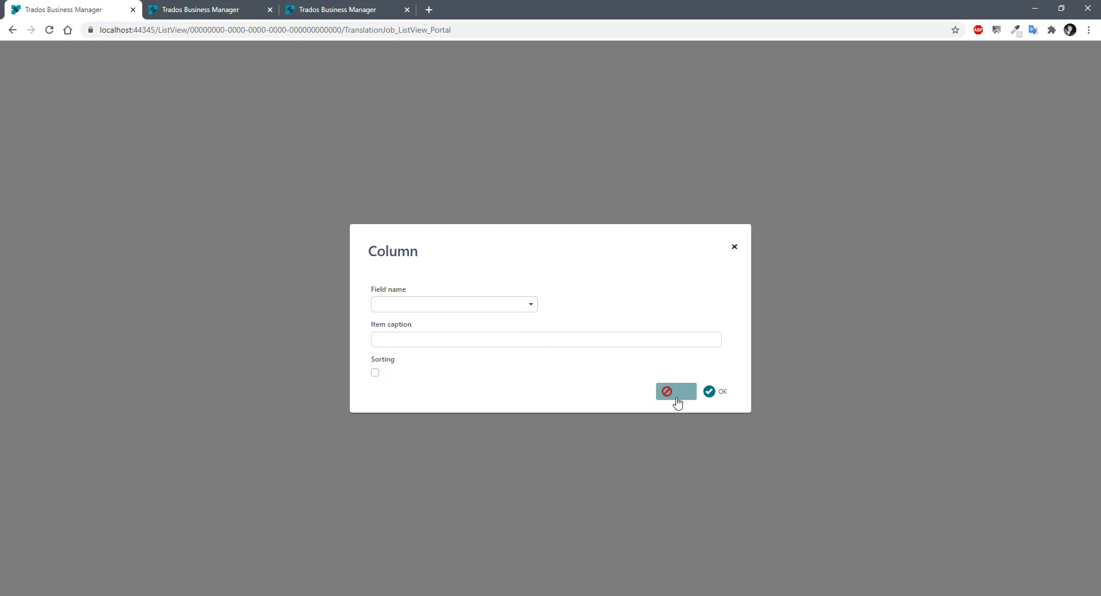
{"action": "left_click", "coordinate": [672, 394]}
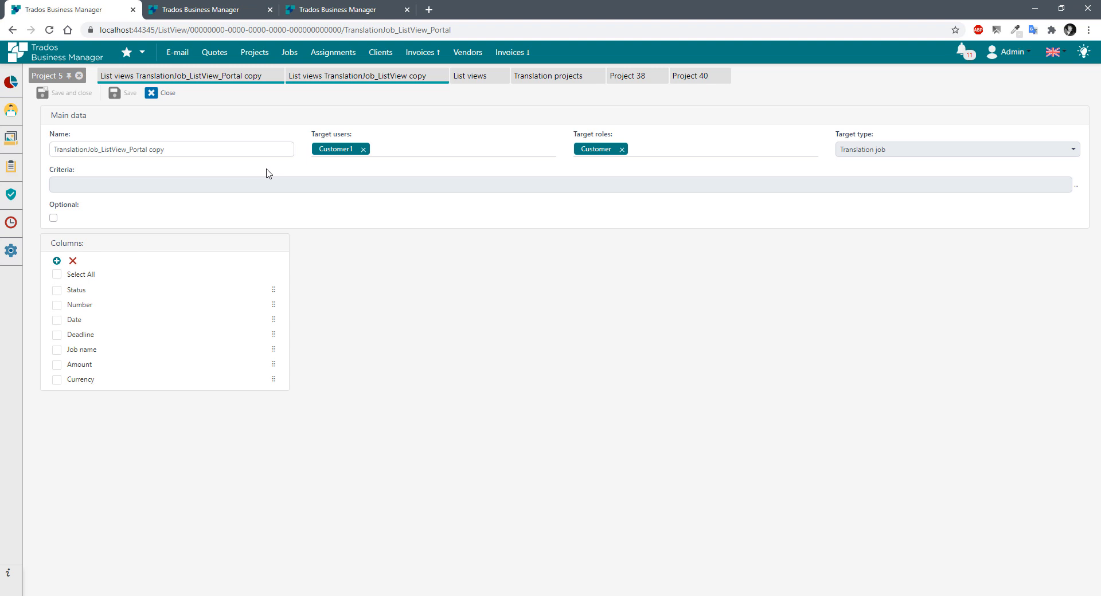
{"action": "left_click", "coordinate": [155, 93]}
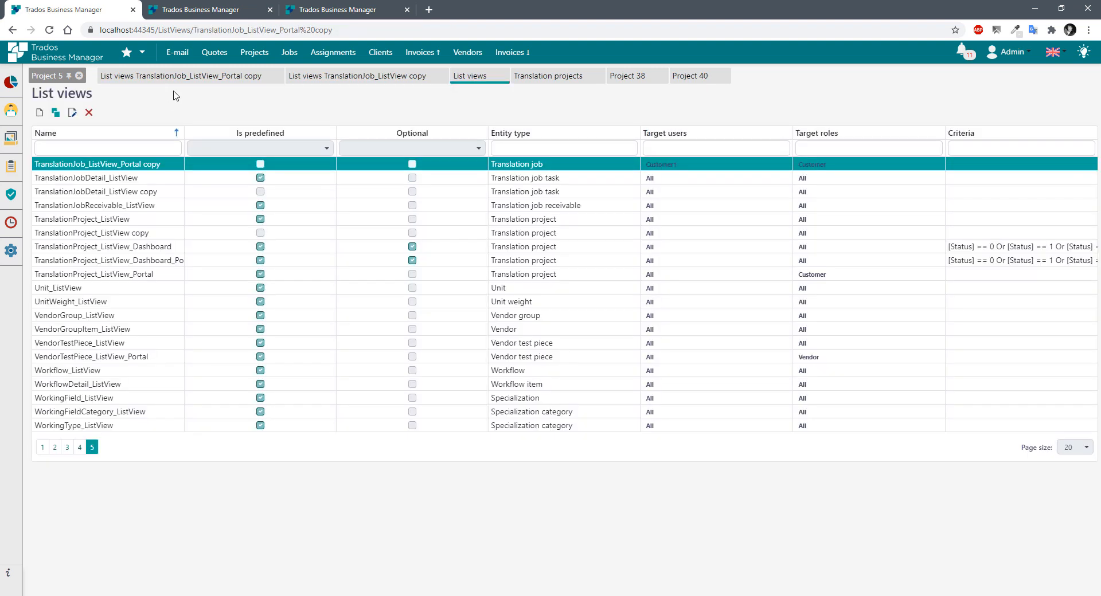
- Switch to the browser tab with the Translation jobs list and examine its column headers
{"action": "left_click", "coordinate": [200, 10]}
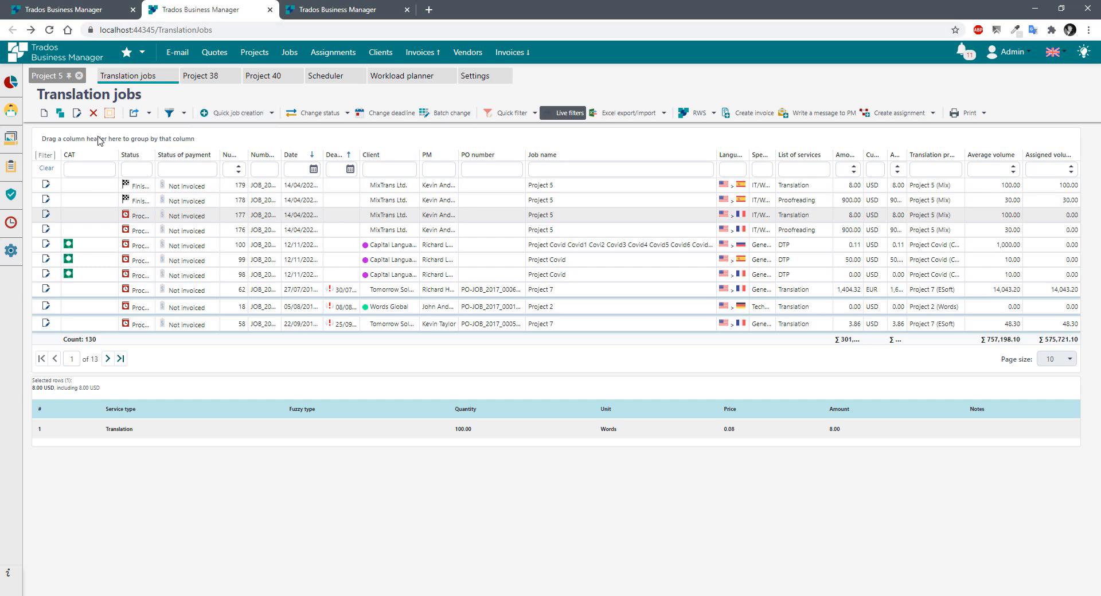
{"action": "right_click", "coordinate": [576, 155]}
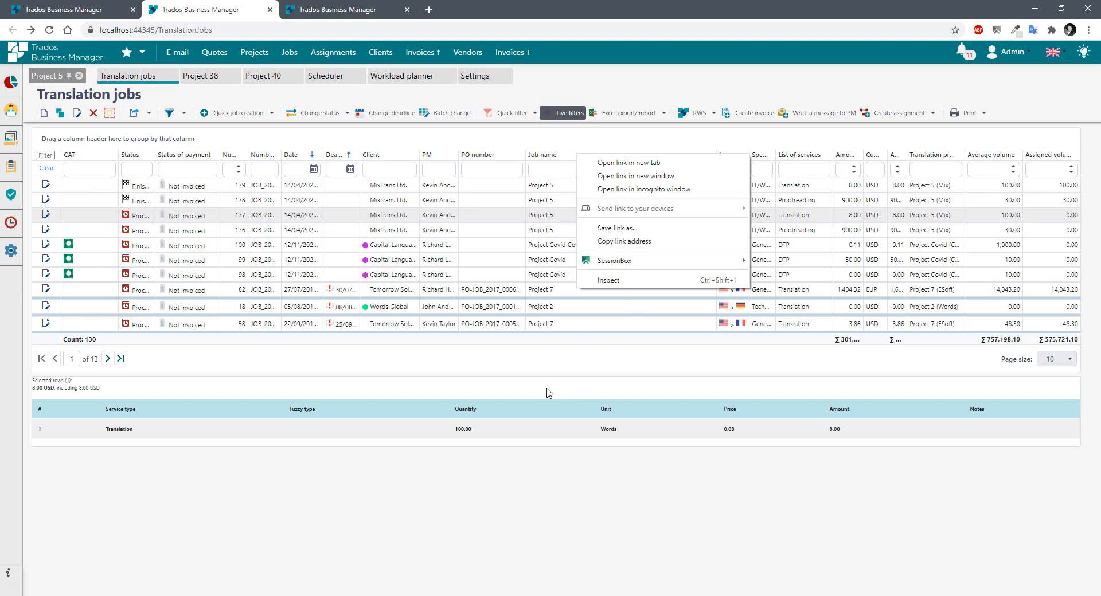
{"action": "left_click", "coordinate": [481, 392]}
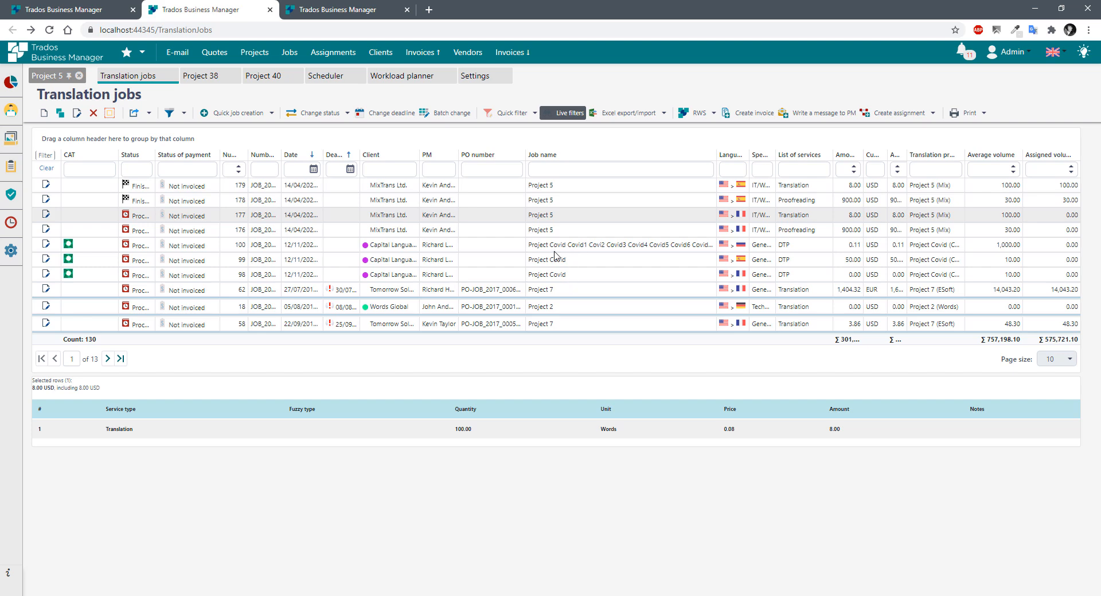
- Return to the browser tab with the List views and look at the entries in the Settings group
{"action": "left_click", "coordinate": [39, 11]}
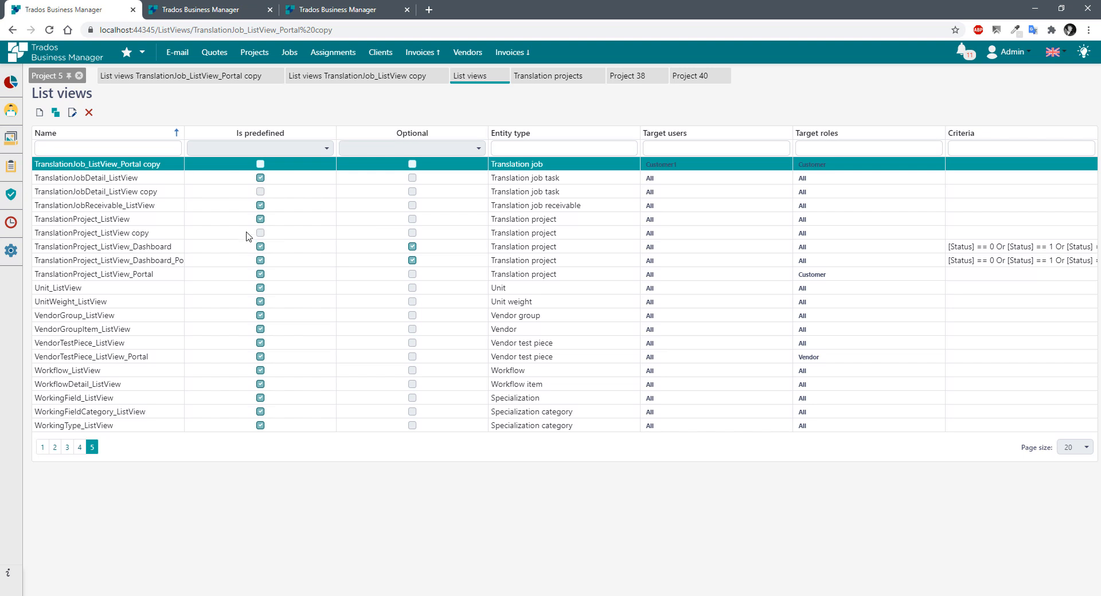
{"action": "mouse_move", "coordinate": [13, 255]}
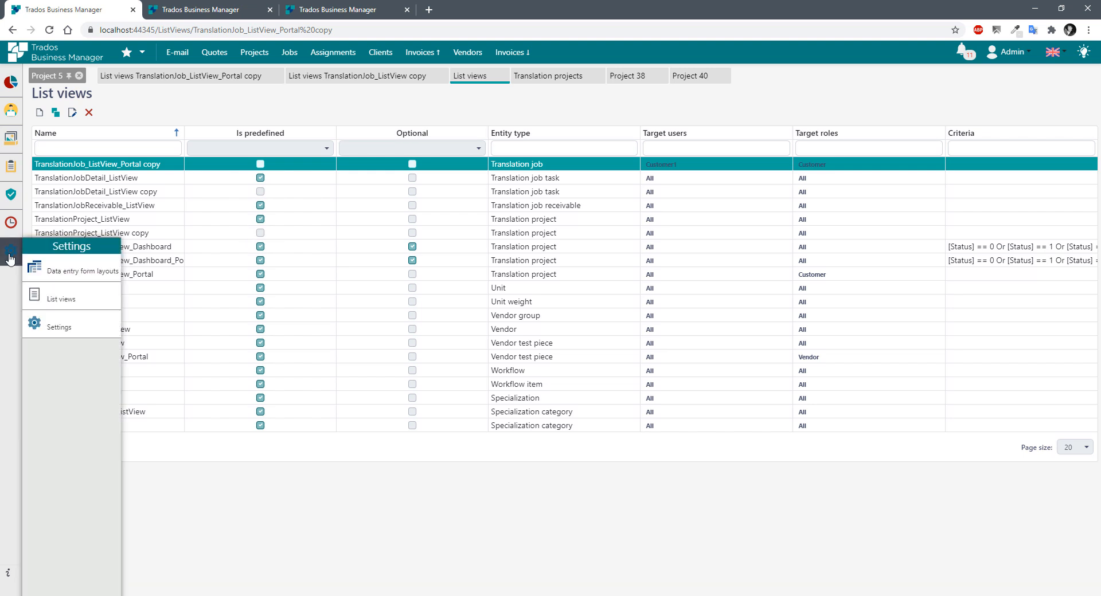
{"action": "left_click", "coordinate": [213, 248]}
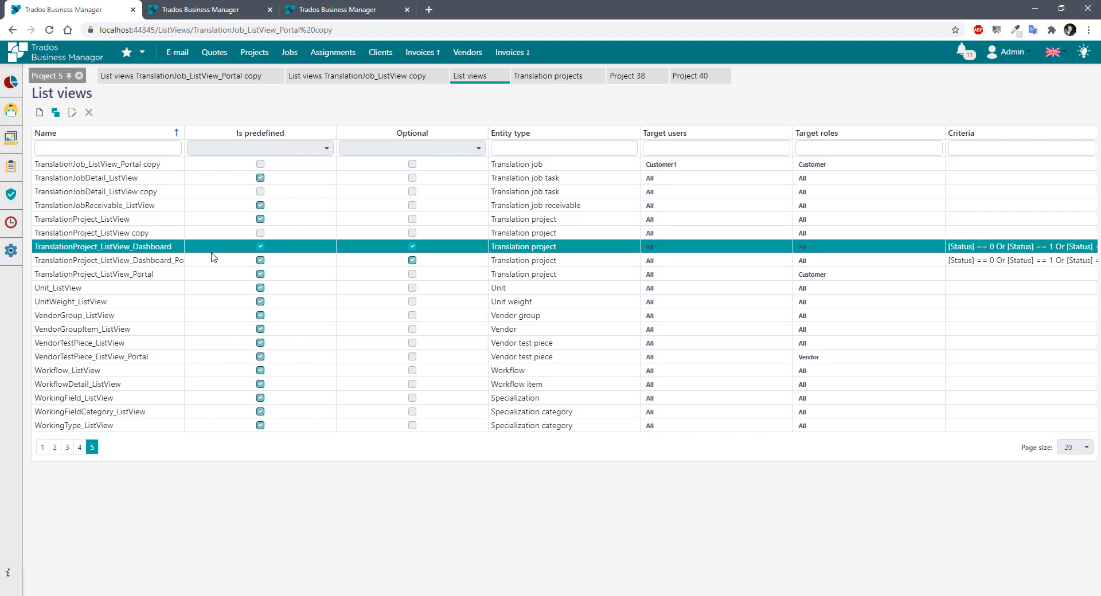